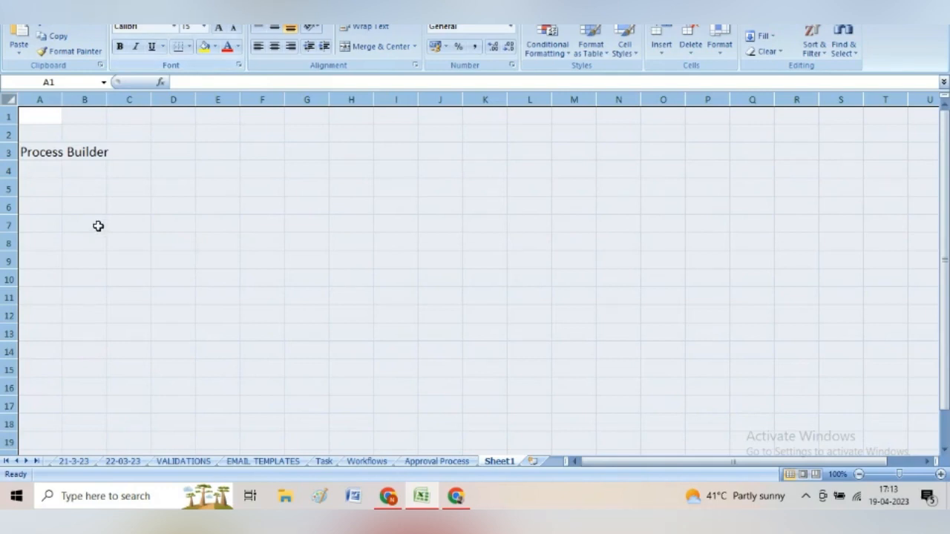
# Step: Enter "This is also an Automated tool" in cell A4, below the Process Builder heading
pyautogui.click(50, 181)
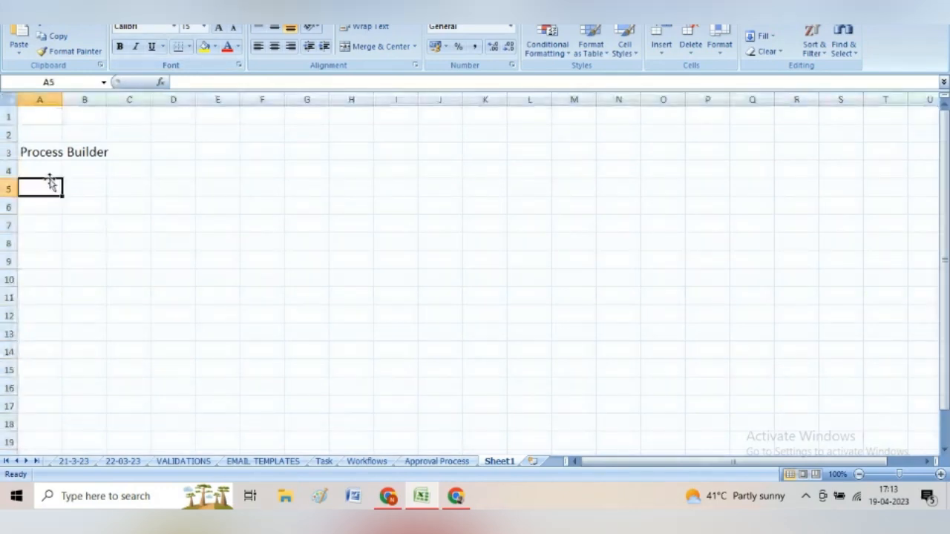
pyautogui.click(49, 165)
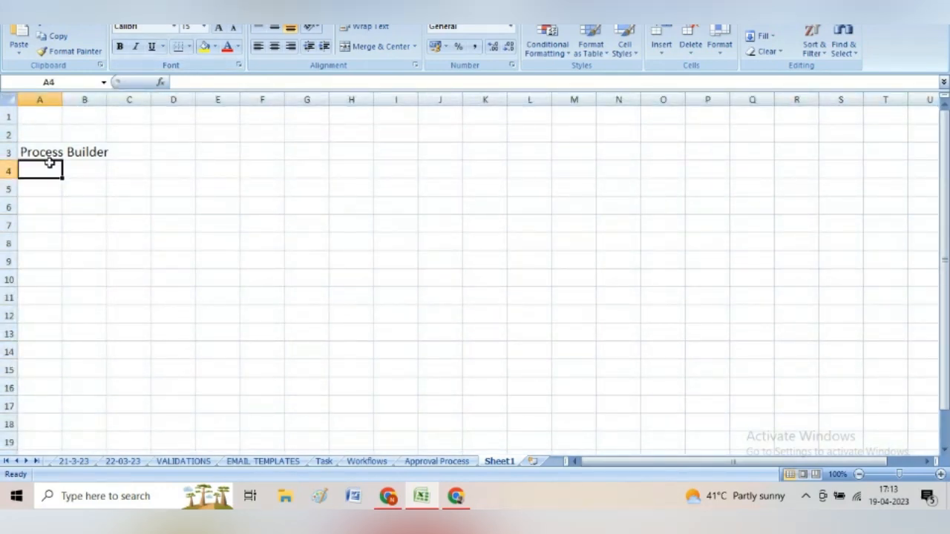
pyautogui.write('This is a')
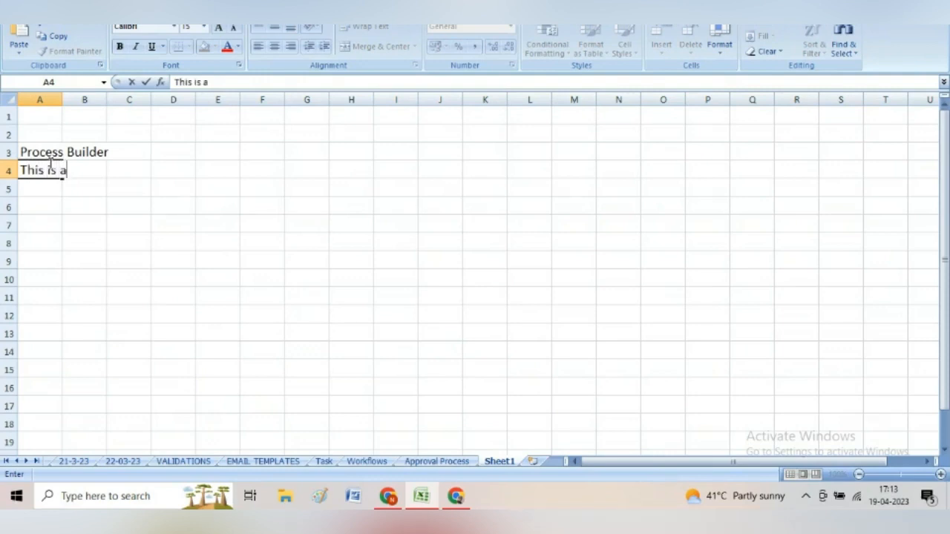
pyautogui.write('lso an Automate')
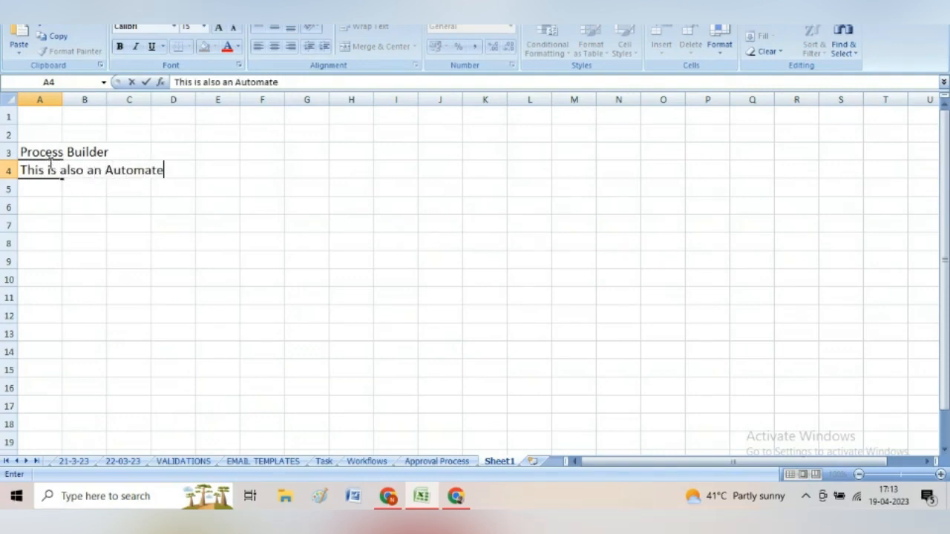
pyautogui.write('d tool')
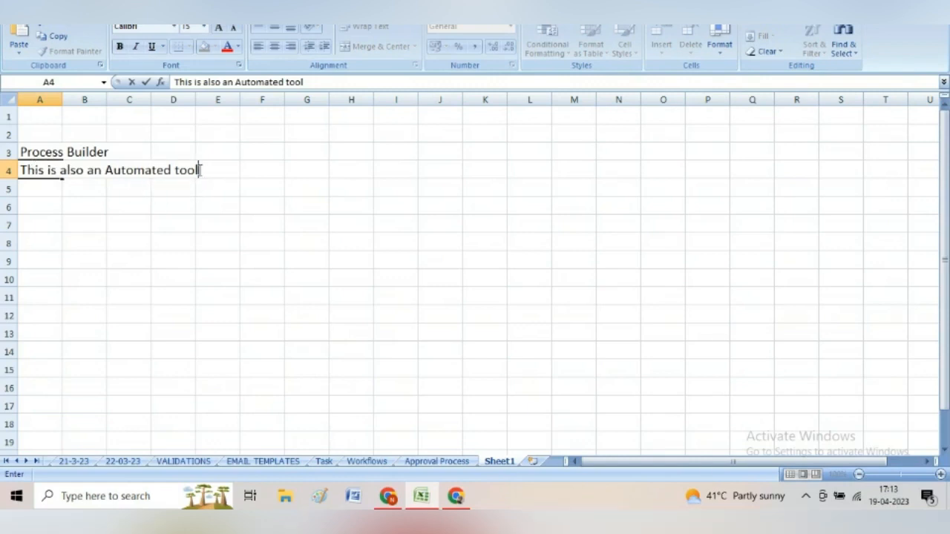
pyautogui.click(49, 187)
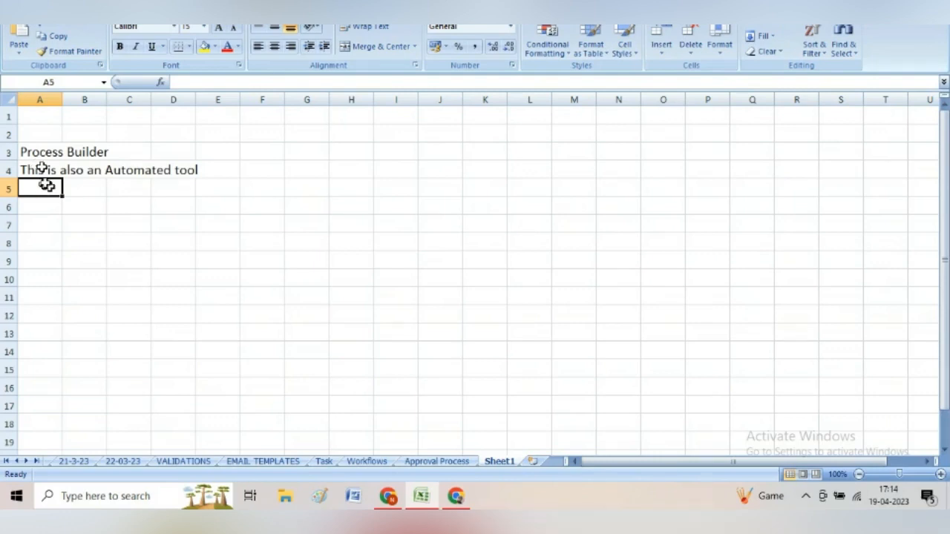
pyautogui.click(43, 173)
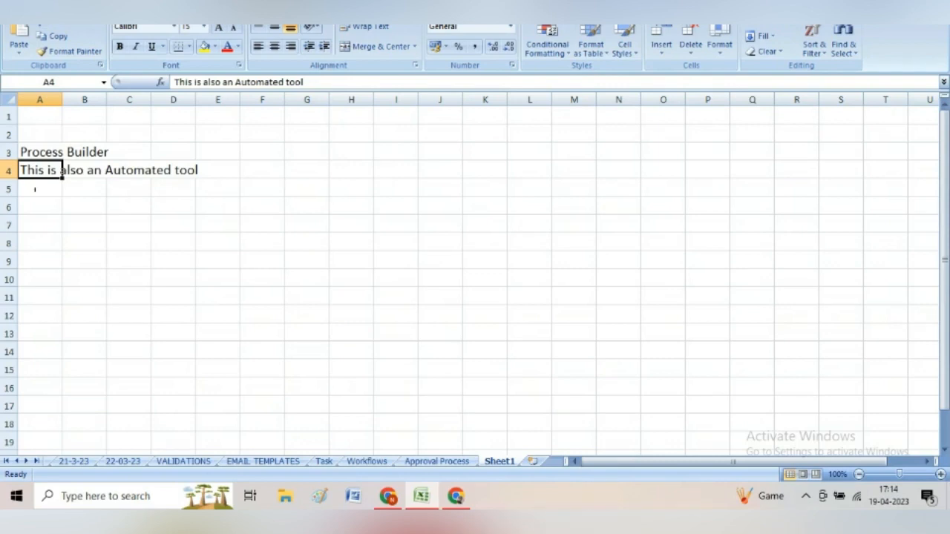
pyautogui.click(39, 190)
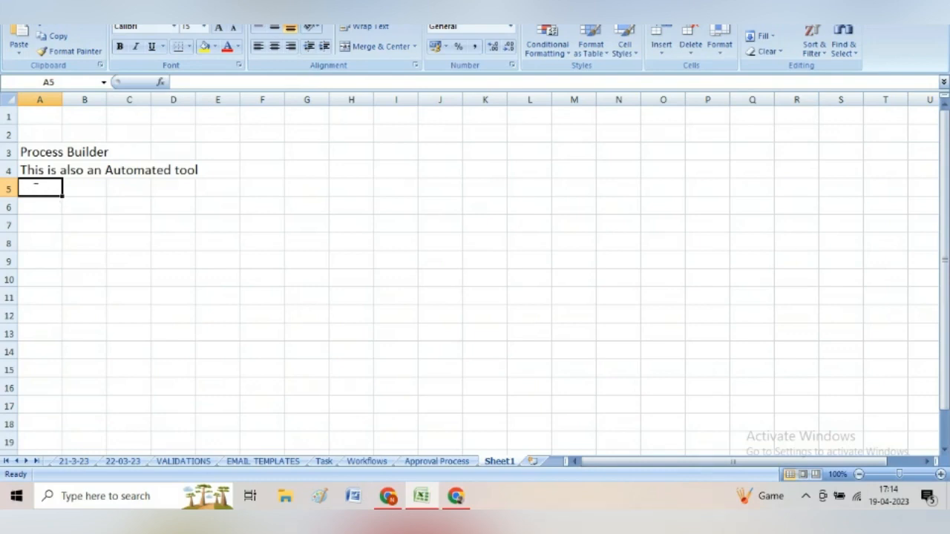
# Step: Enter the heading "Flow Chart" in cell A6, leaving row 5 empty
pyautogui.click(48, 204)
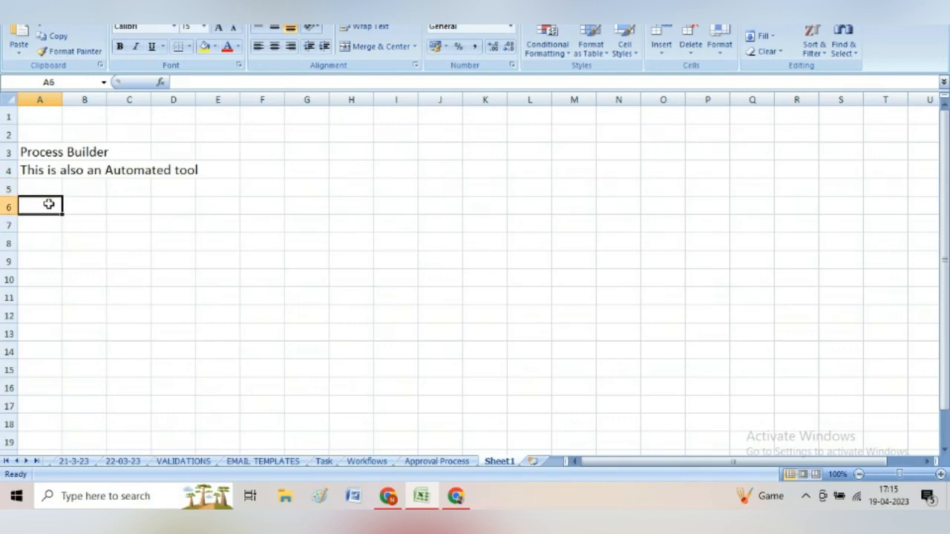
pyautogui.write('F')
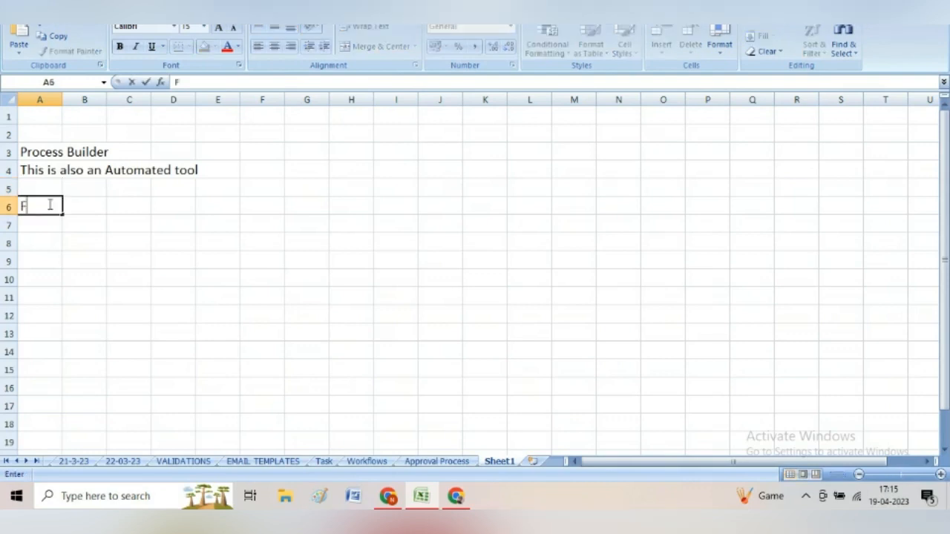
pyautogui.write('low Chart')
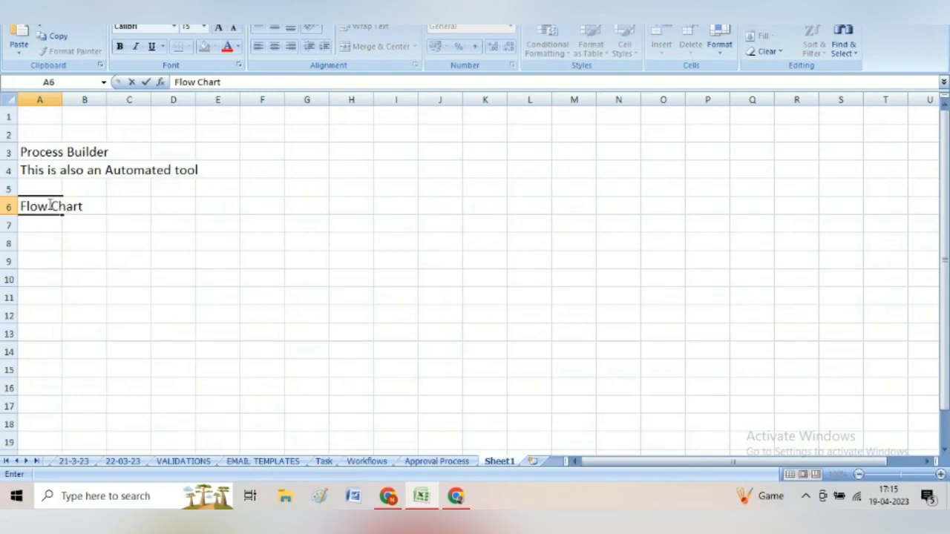
# Step: Enter "Graphical Representation of some processes" in cell A7, below the Flow Chart heading
pyautogui.click(46, 224)
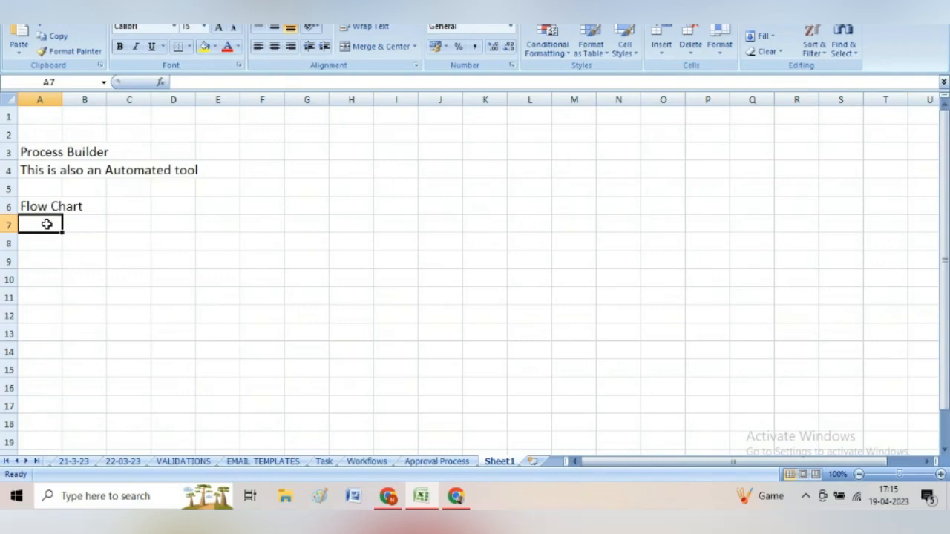
pyautogui.write('Grap')
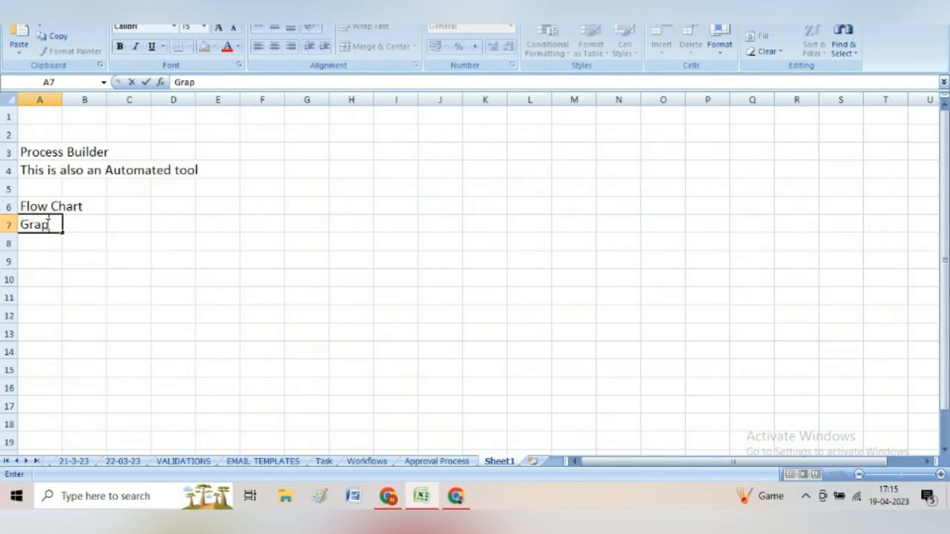
pyautogui.write('hical Re')
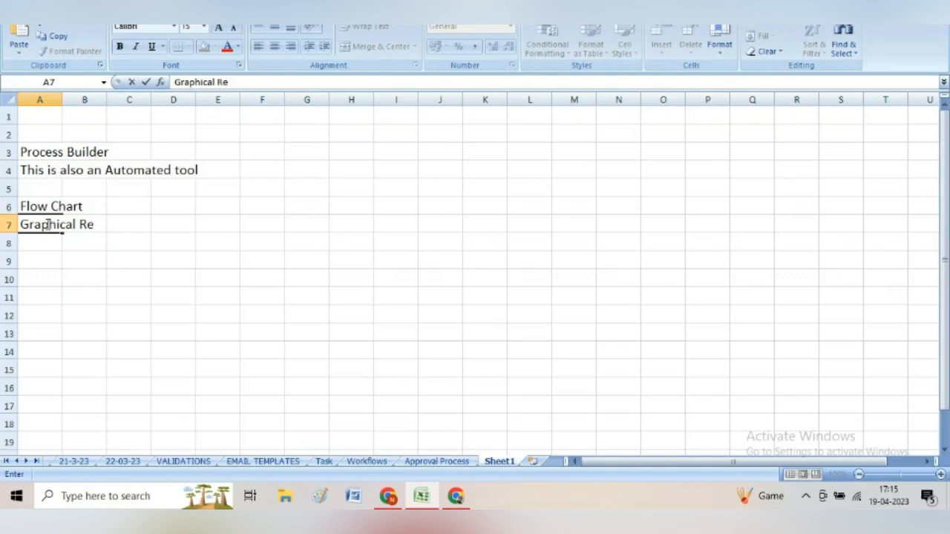
pyautogui.write('presen')
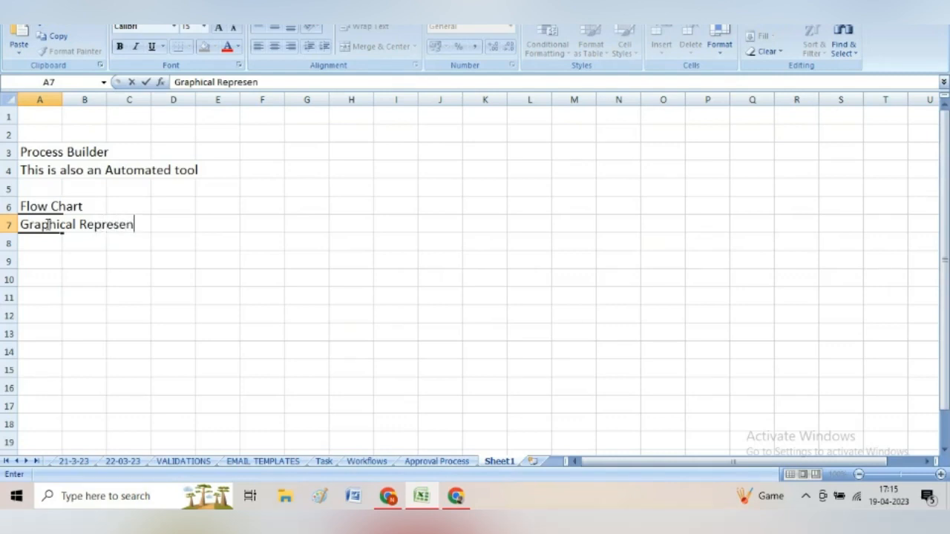
pyautogui.write('tation ')
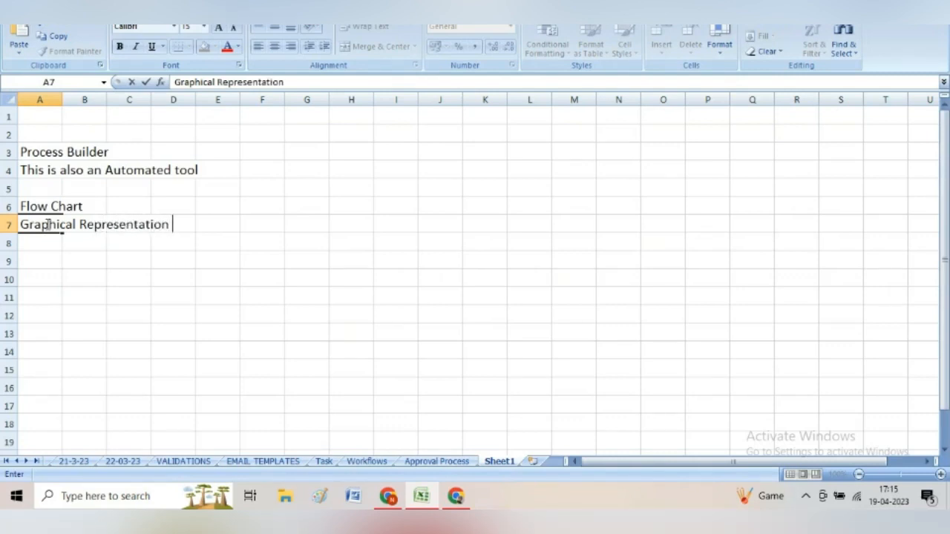
pyautogui.write('of some pro')
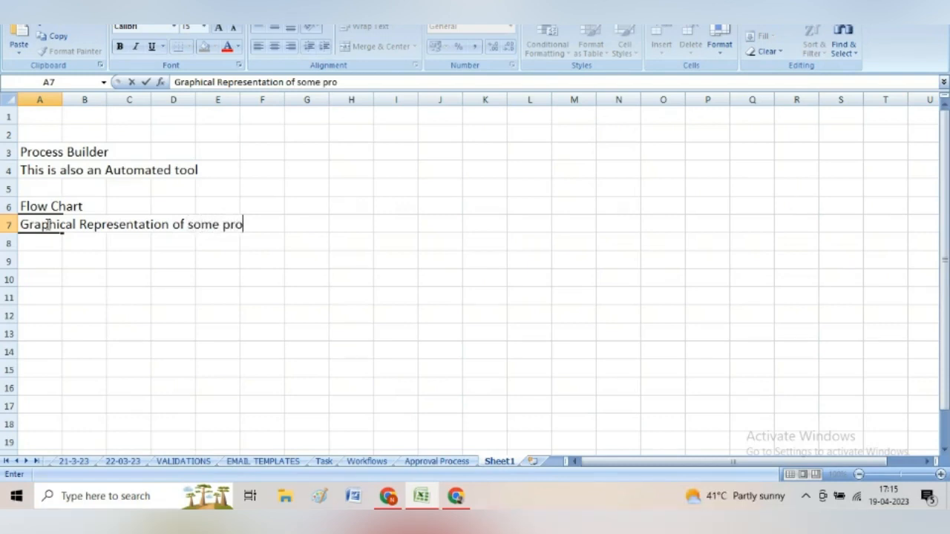
pyautogui.write('cesses')
pyautogui.click(31, 241)
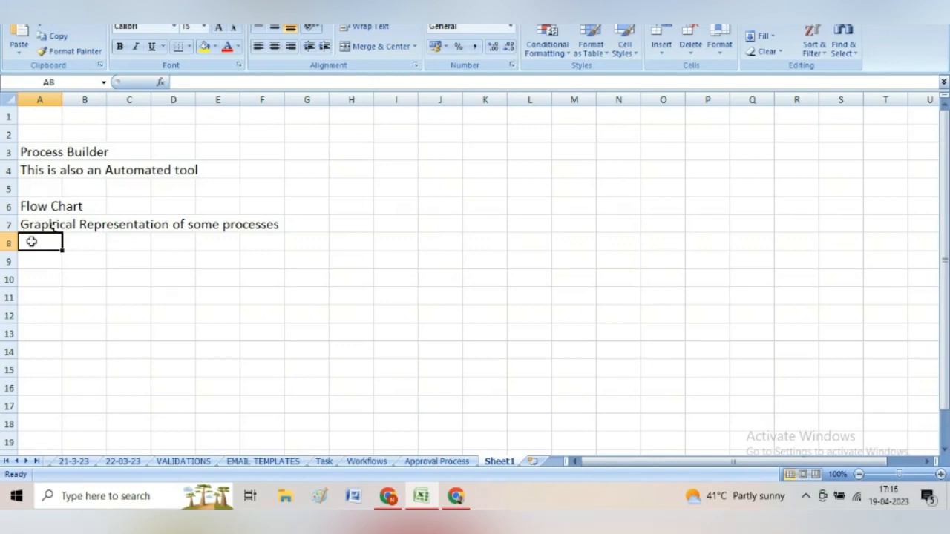
pyautogui.click(52, 226)
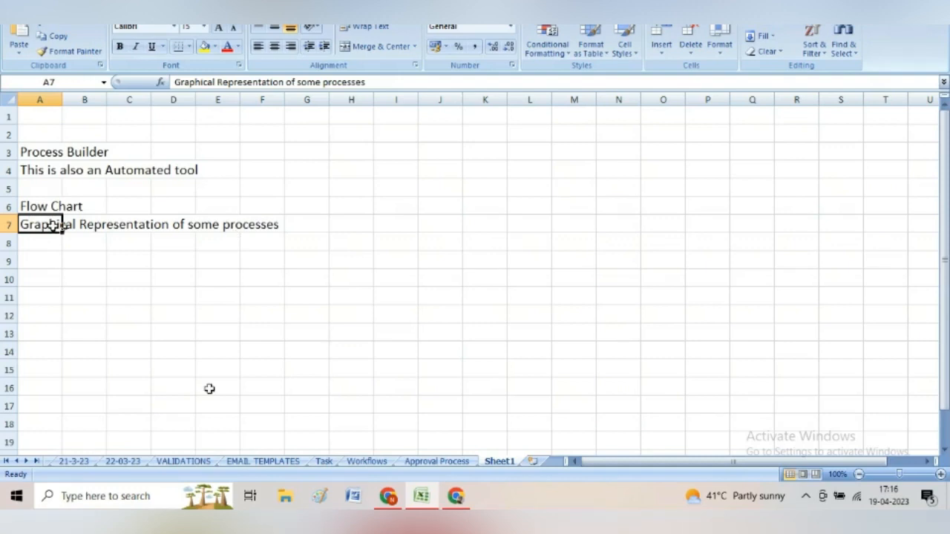
pyautogui.click(454, 501)
# Step: Enter "Create Records" in cell A9 as the first item of the actions list
pyautogui.click(44, 255)
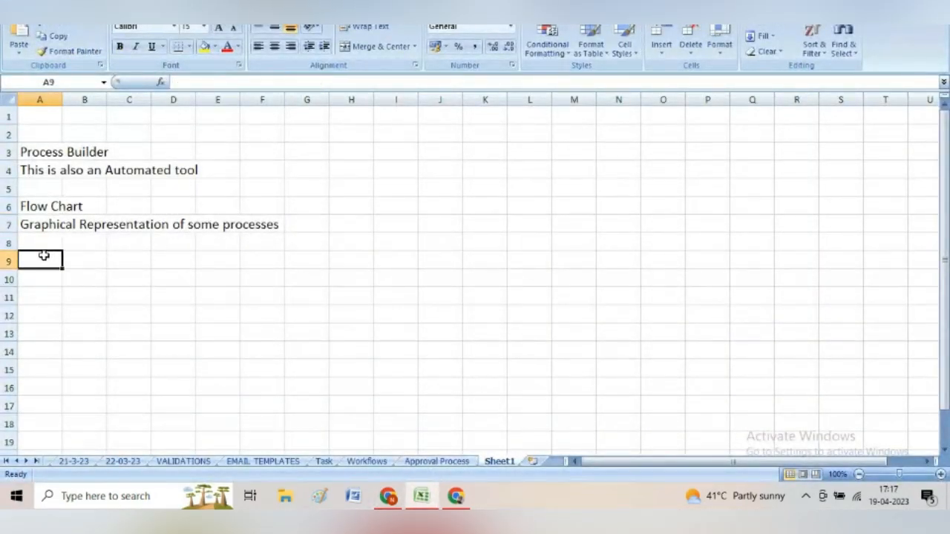
pyautogui.write('Create')
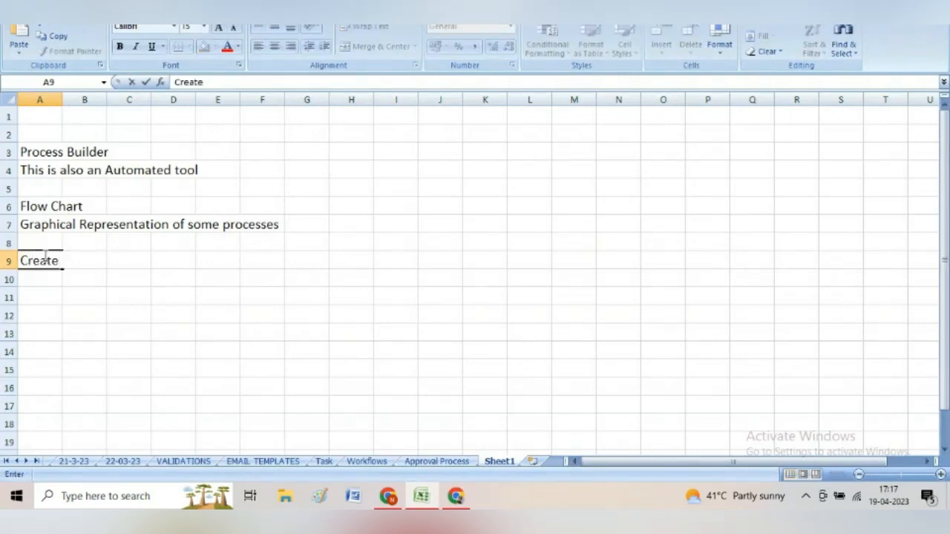
pyautogui.write(' Records')
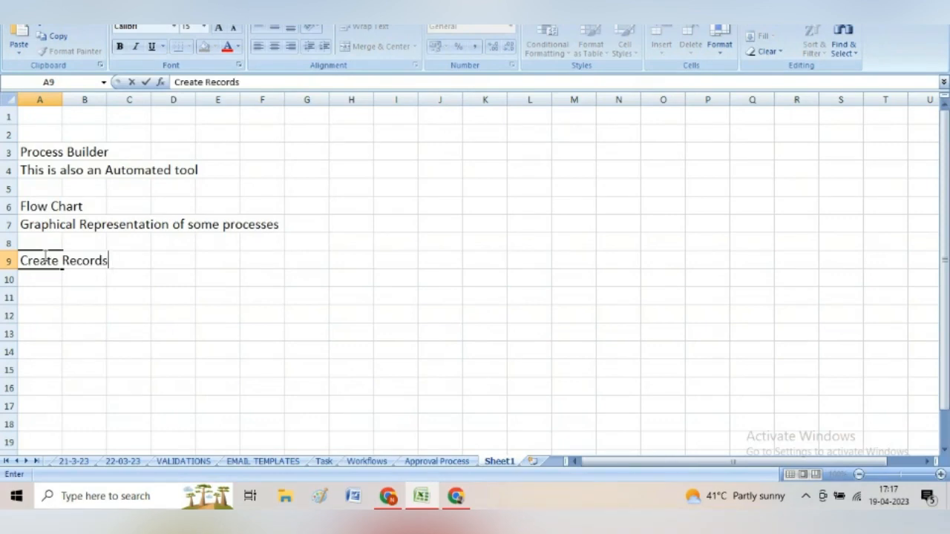
pyautogui.press('Return')
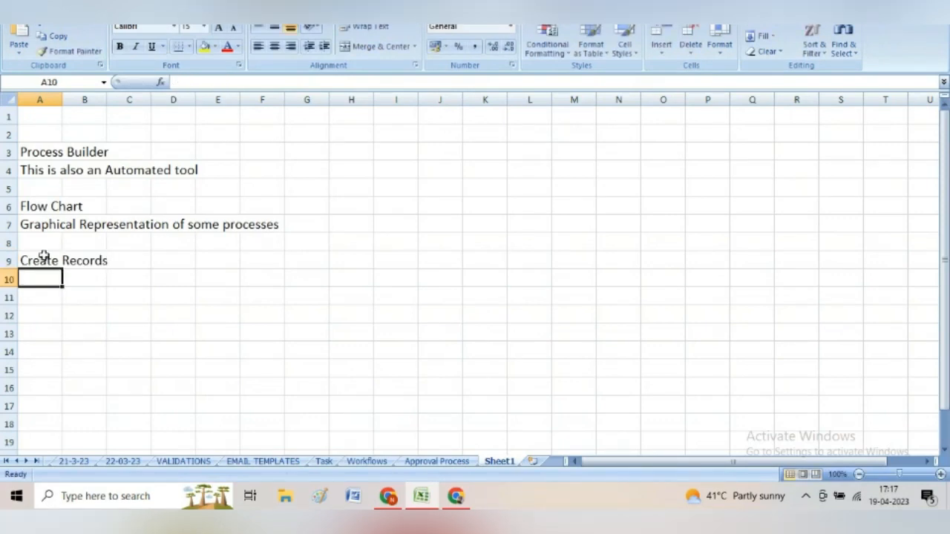
# Step: Add "Send Email Notifications" to the actions list in cell A10
pyautogui.write('Sen')
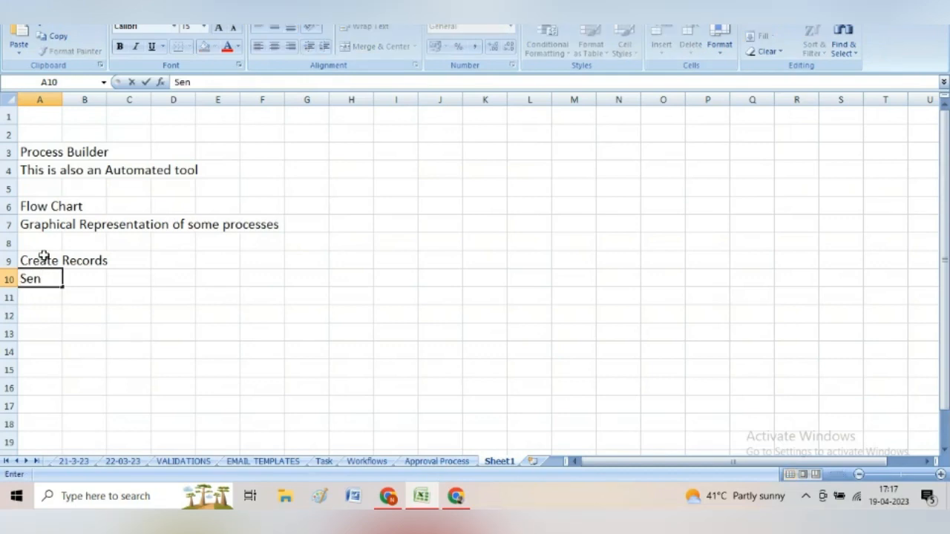
pyautogui.write('d ')
pyautogui.write('Emi')
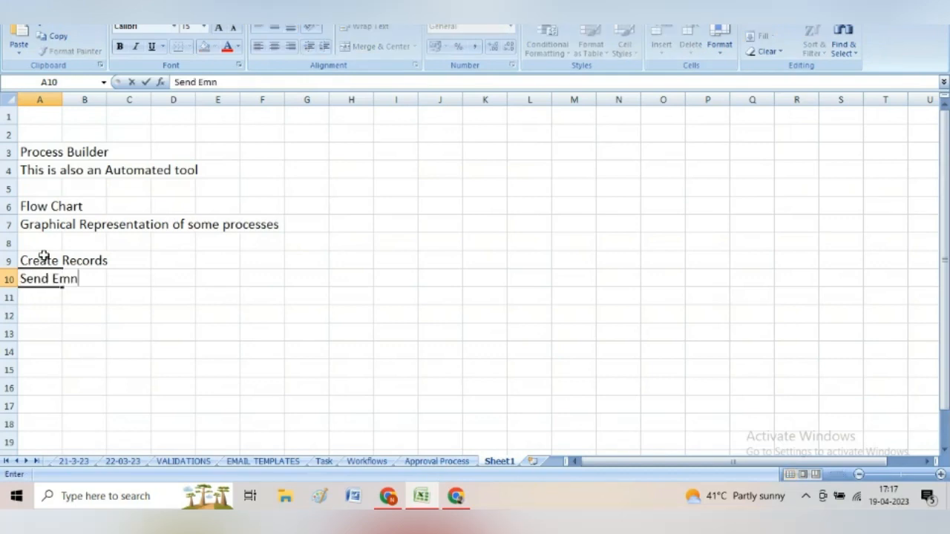
pyautogui.press('BackSpace')
pyautogui.write('ail N')
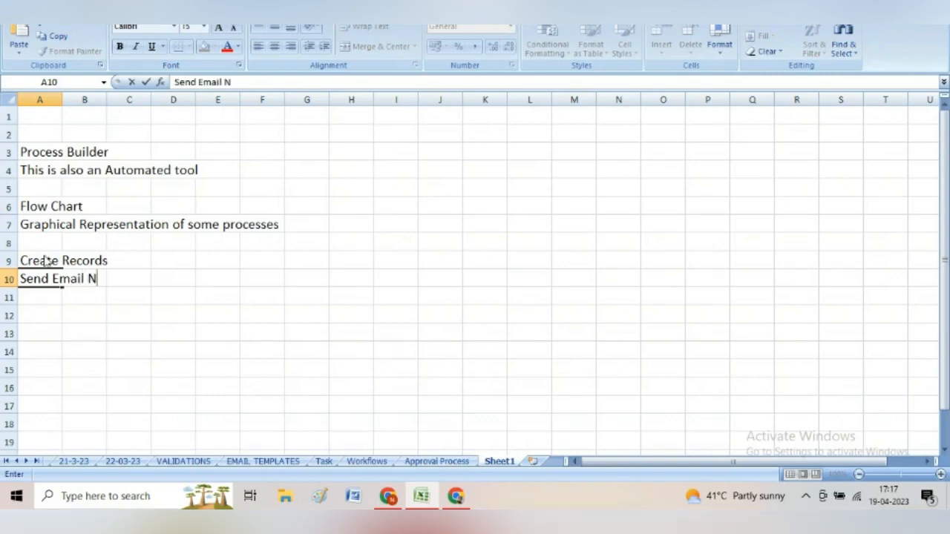
pyautogui.write('otificati')
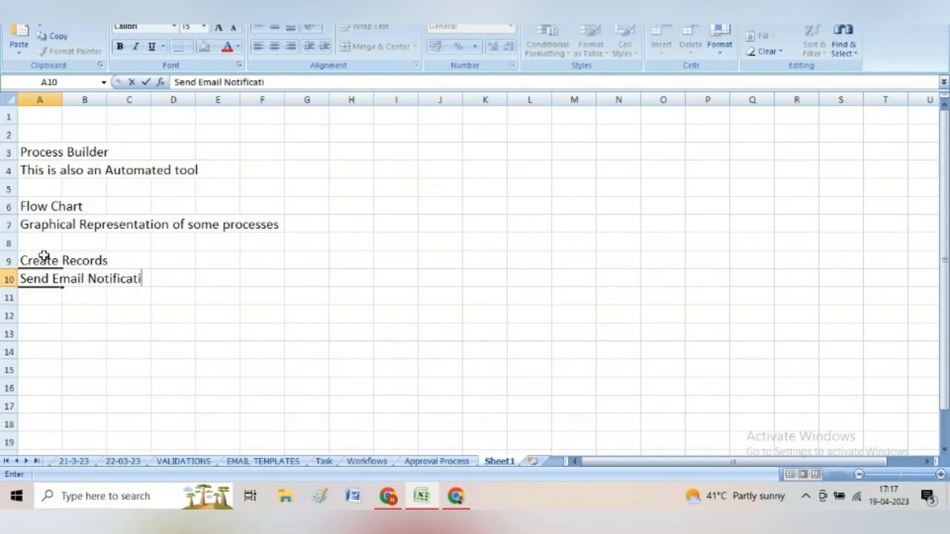
pyautogui.write('ons')
# Step: Enter "Submit a Record for approval" in cell A11 and "Update records" in cell A12
pyautogui.click(41, 293)
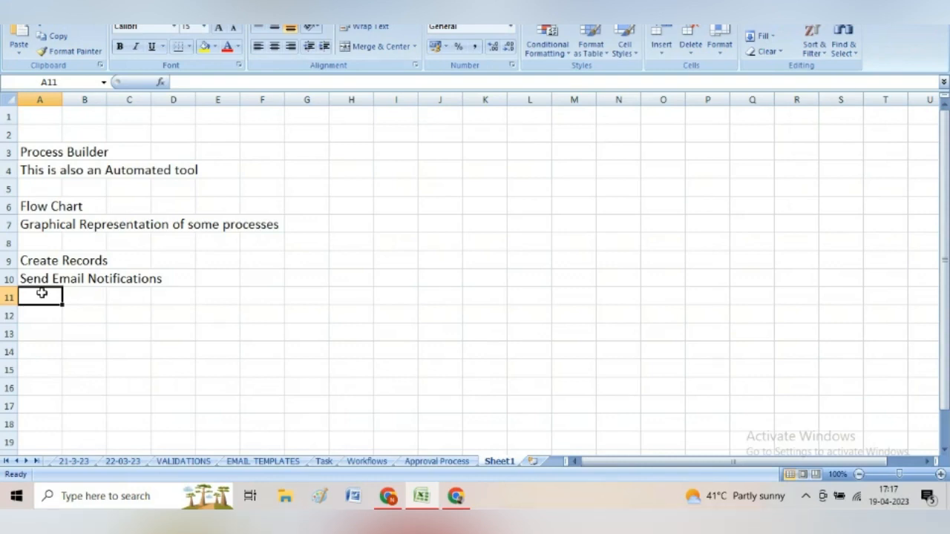
pyautogui.write('Subm')
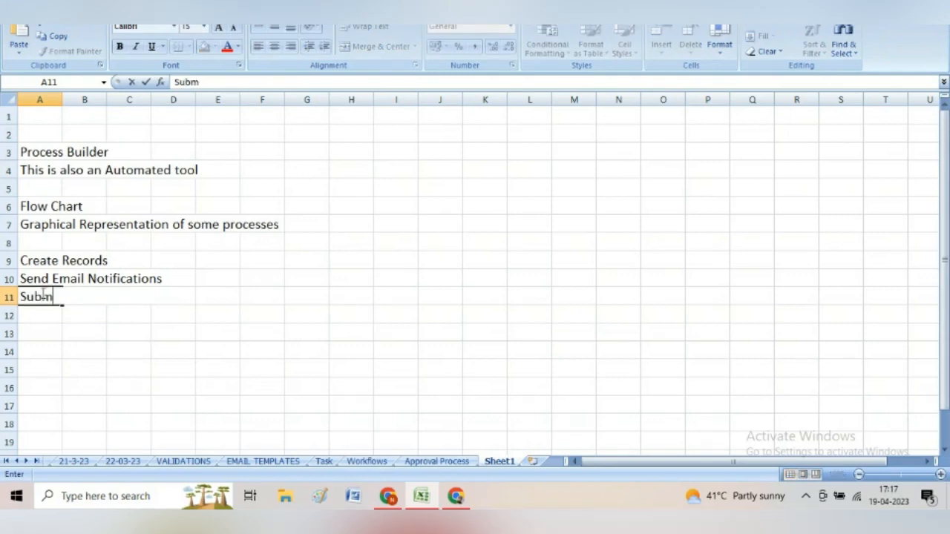
pyautogui.write('it a Rec')
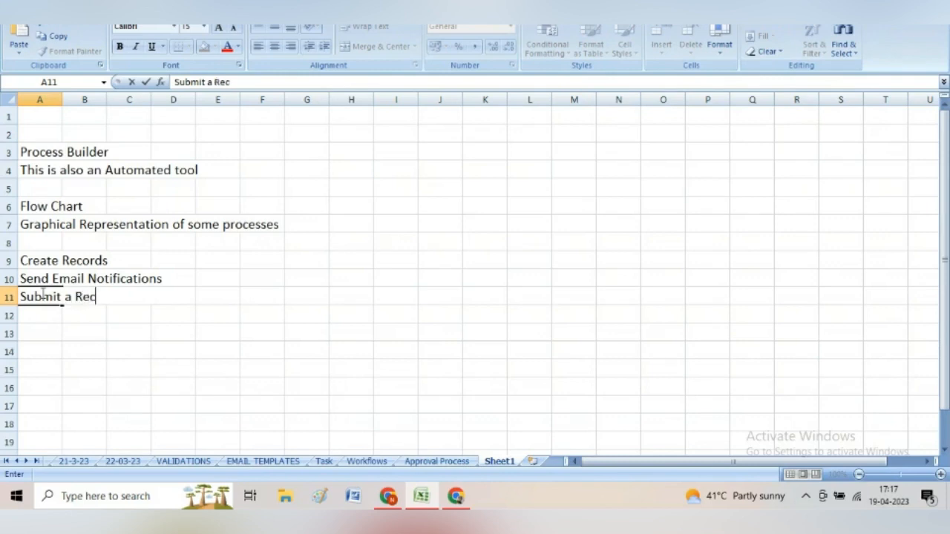
pyautogui.write('ord for')
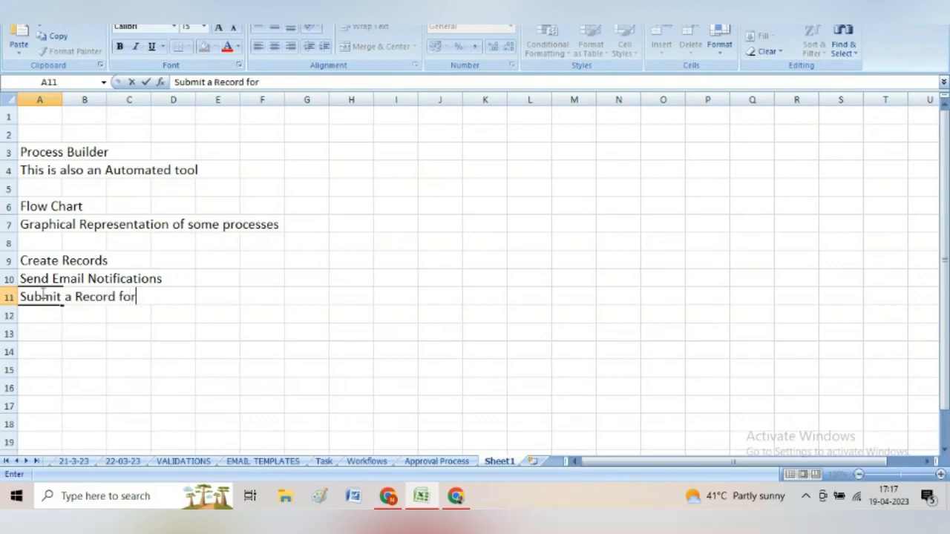
pyautogui.write(' approval')
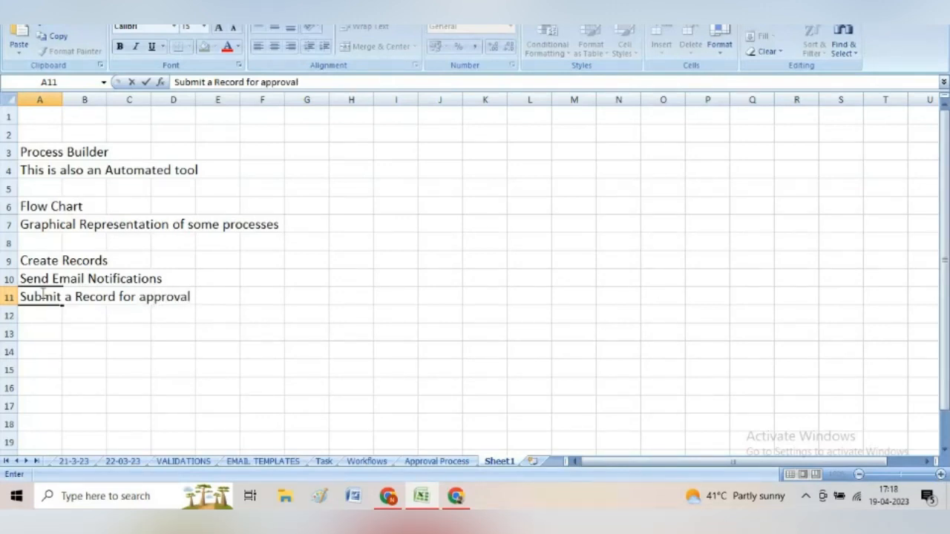
pyautogui.press('Return')
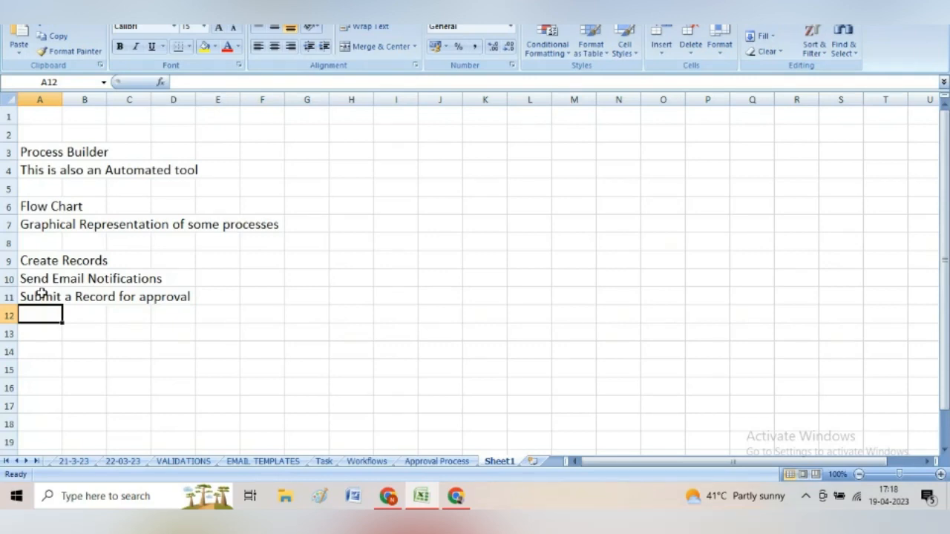
pyautogui.write('Update')
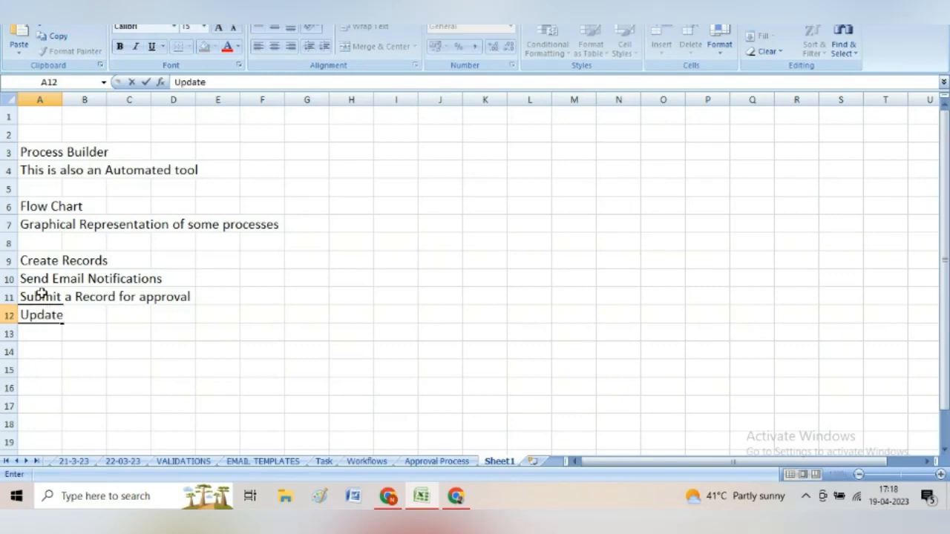
pyautogui.write(' records')
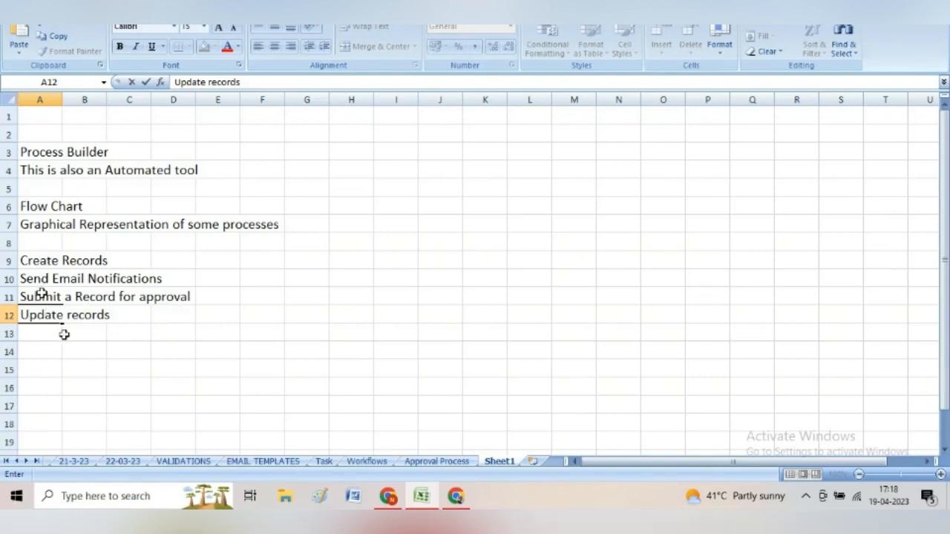
# Step: Confirm the entry in cell A12 and select the actions list in cells A9 to A12
pyautogui.press('Return')
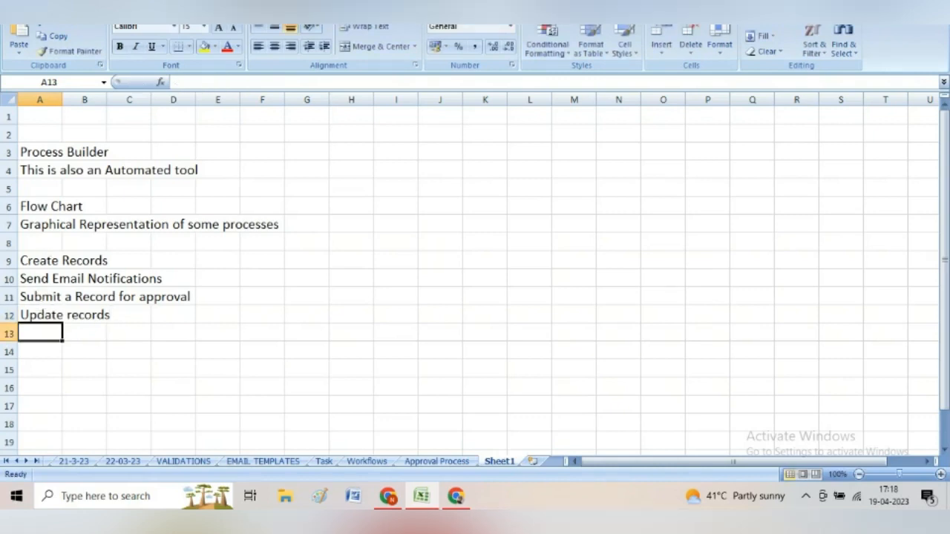
pyautogui.moveTo(43, 257); pyautogui.dragTo(47, 307)
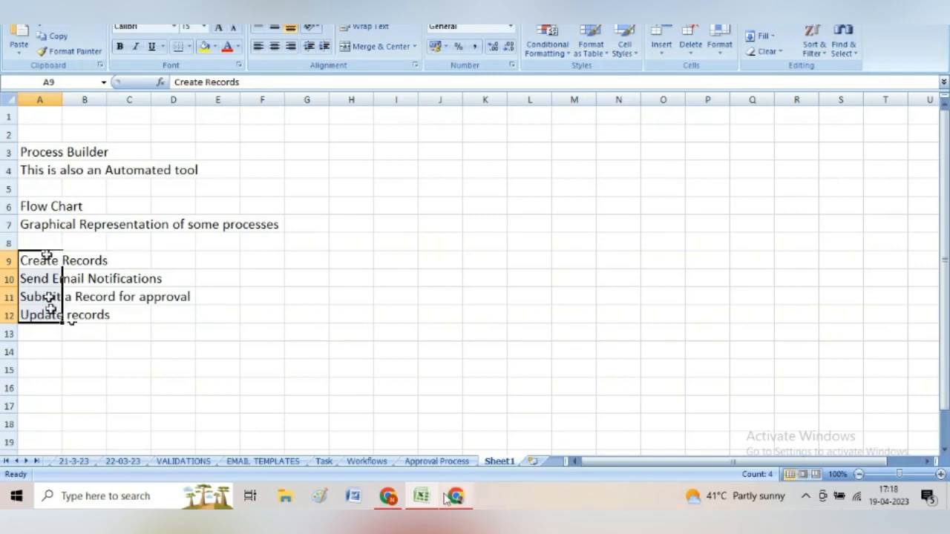
# Step: Switch to Salesforce in Chrome, dismiss the notifications request and open the Training Management app
pyautogui.click(388, 496)
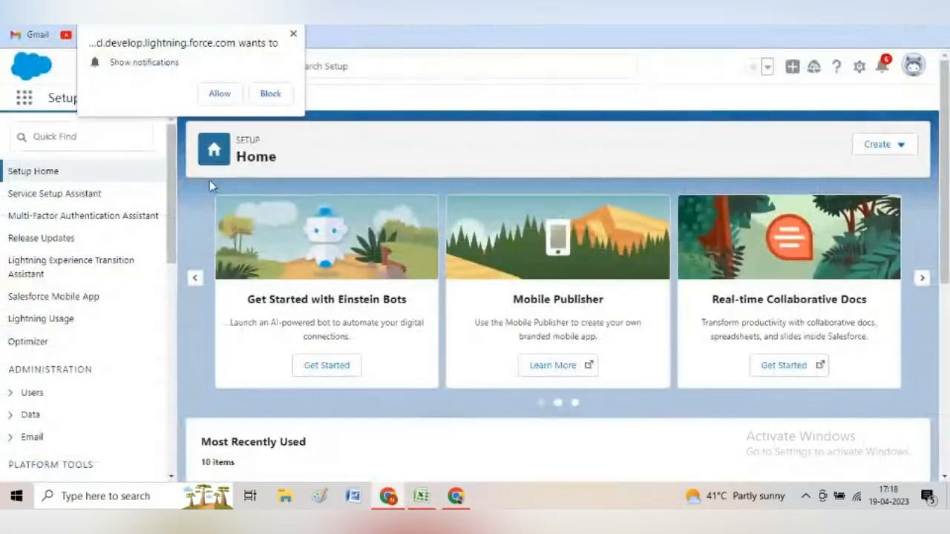
pyautogui.click(294, 34)
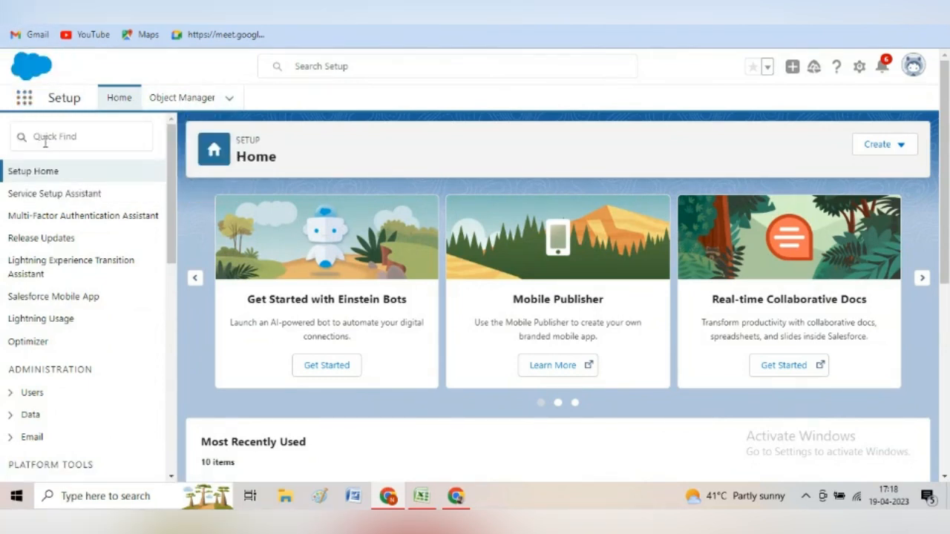
pyautogui.click(23, 101)
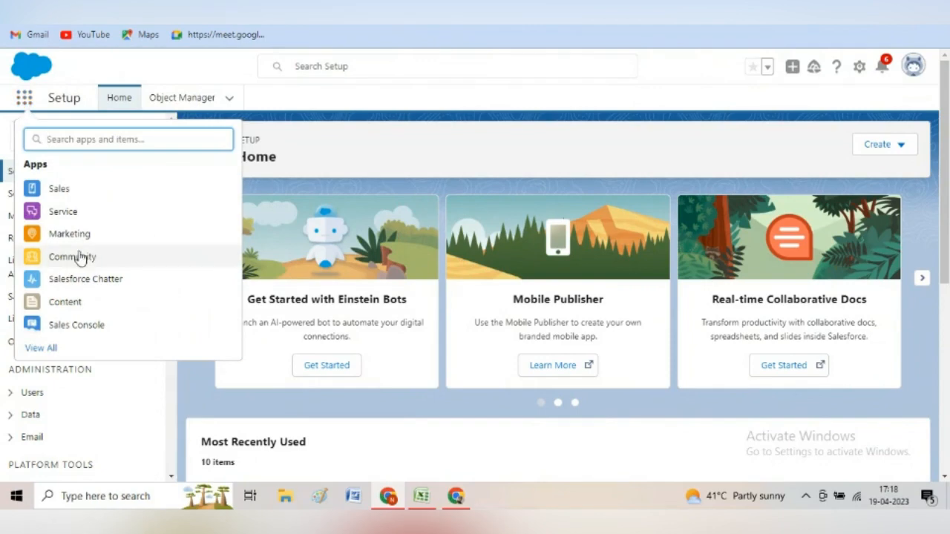
pyautogui.click(50, 350)
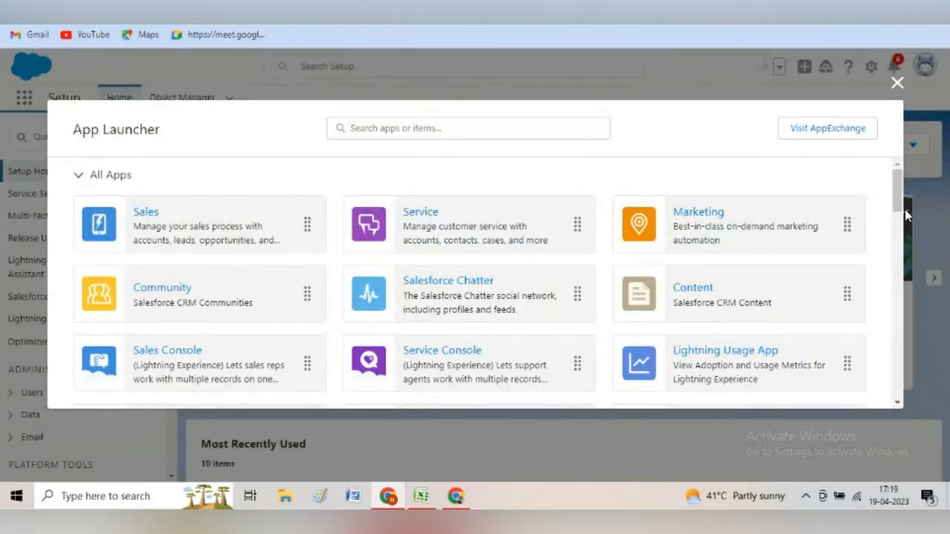
pyautogui.scroll(-1, 905, 246)
pyautogui.scroll(-3, 905, 246)
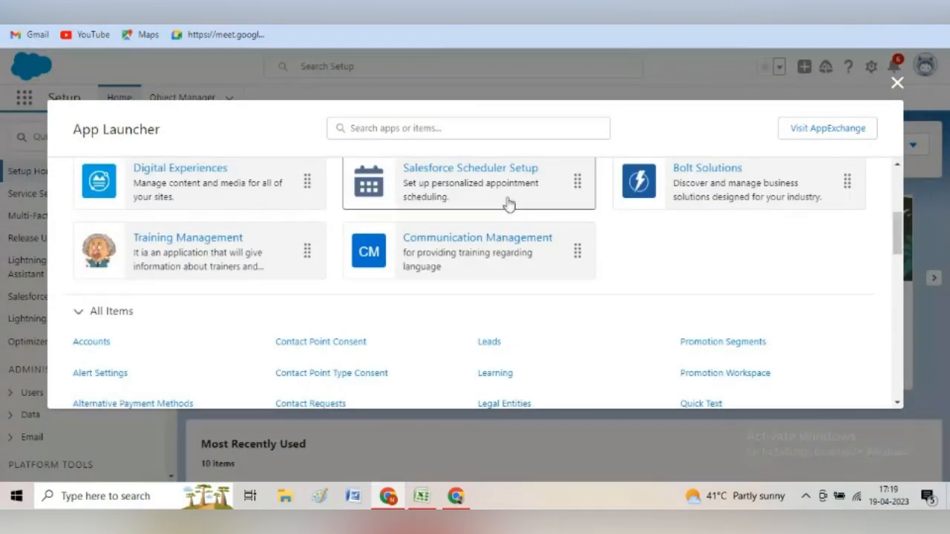
pyautogui.click(220, 252)
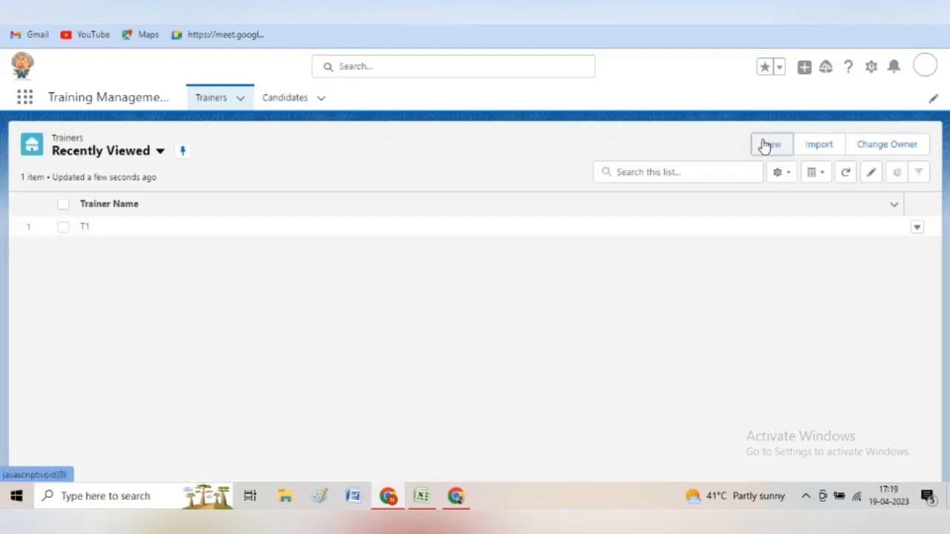
# Step: View and dismiss the blank new trainer form, then open a new record form under Candidates
pyautogui.click(766, 144)
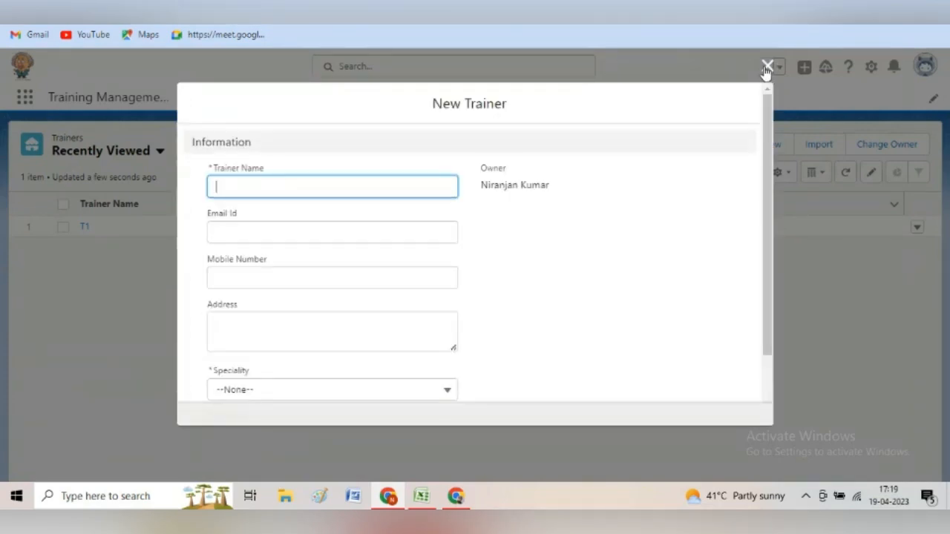
pyautogui.click(767, 66)
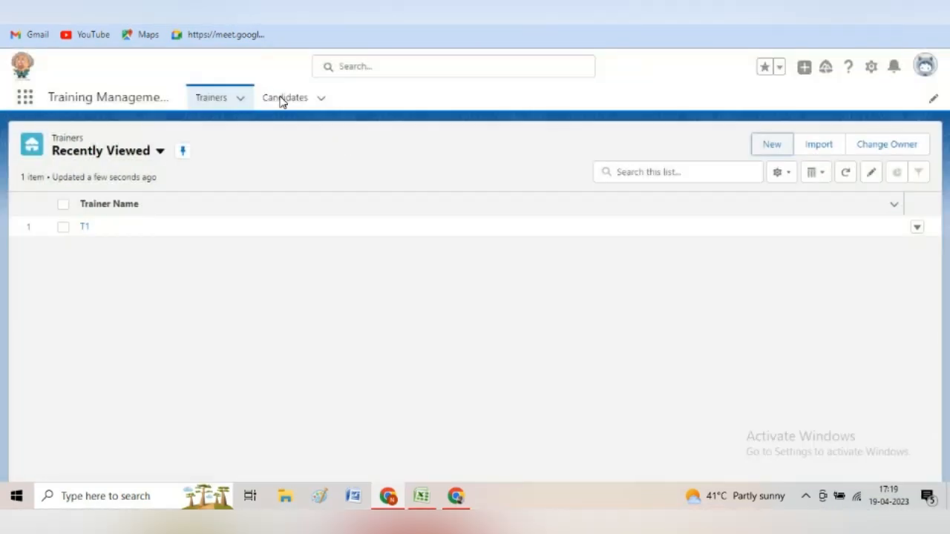
pyautogui.click(282, 99)
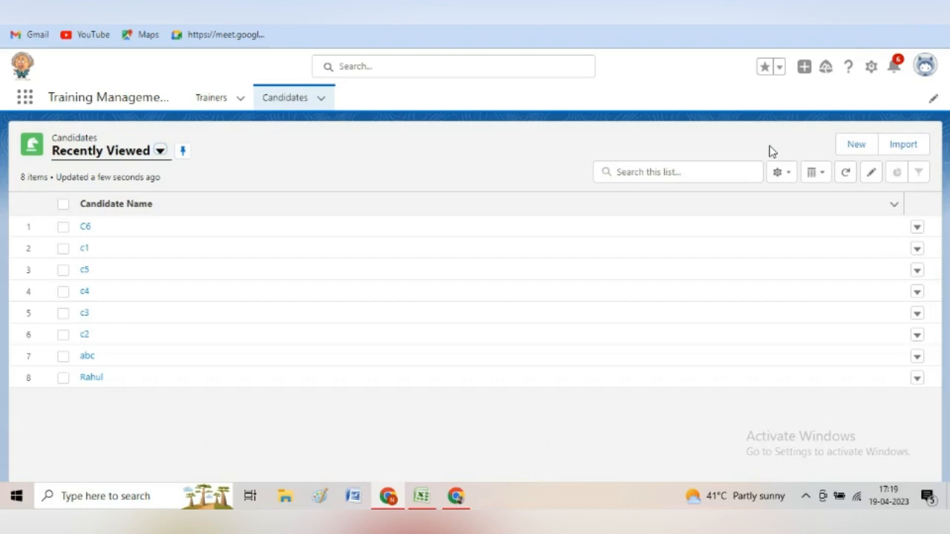
pyautogui.click(857, 145)
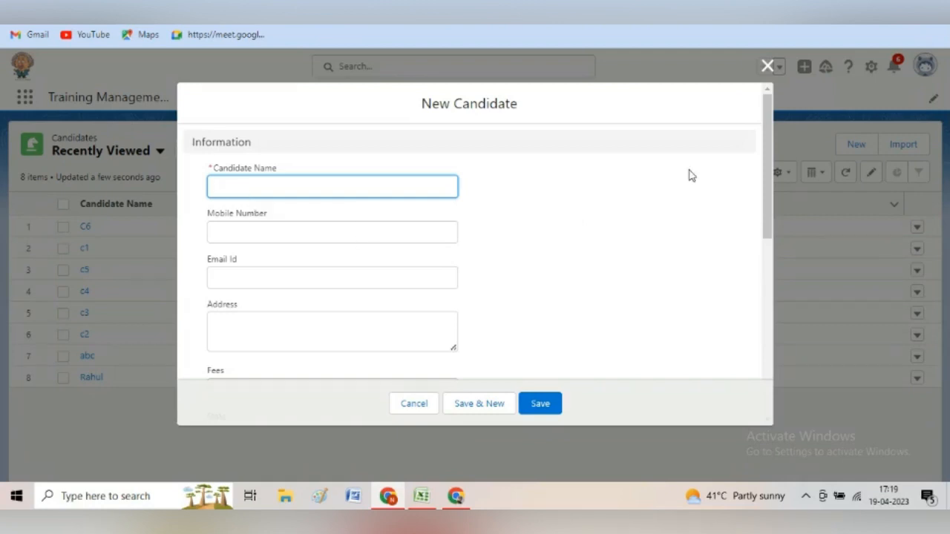
# Step: Set the new candidate's fees to 8300 and enter c10 as the candidate name
pyautogui.moveTo(766, 171); pyautogui.dragTo(767, 198)
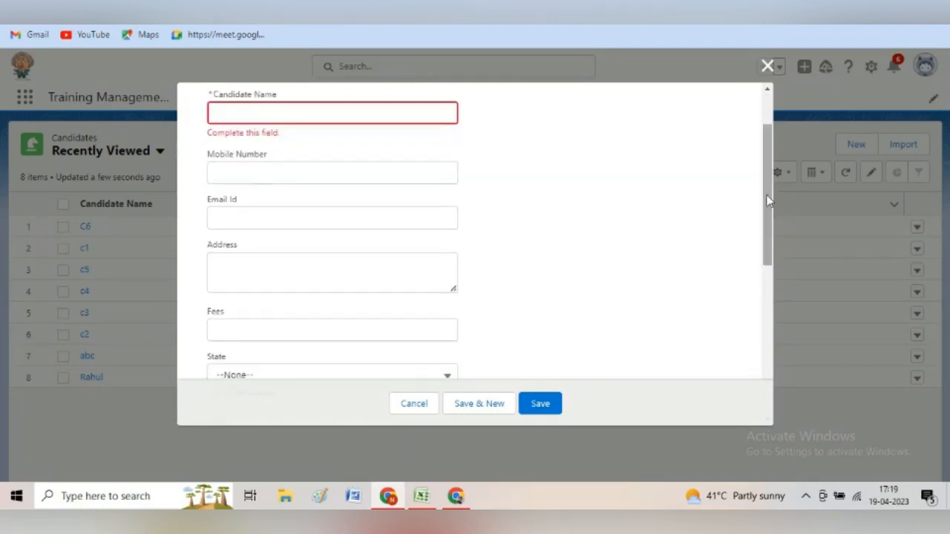
pyautogui.click(243, 332)
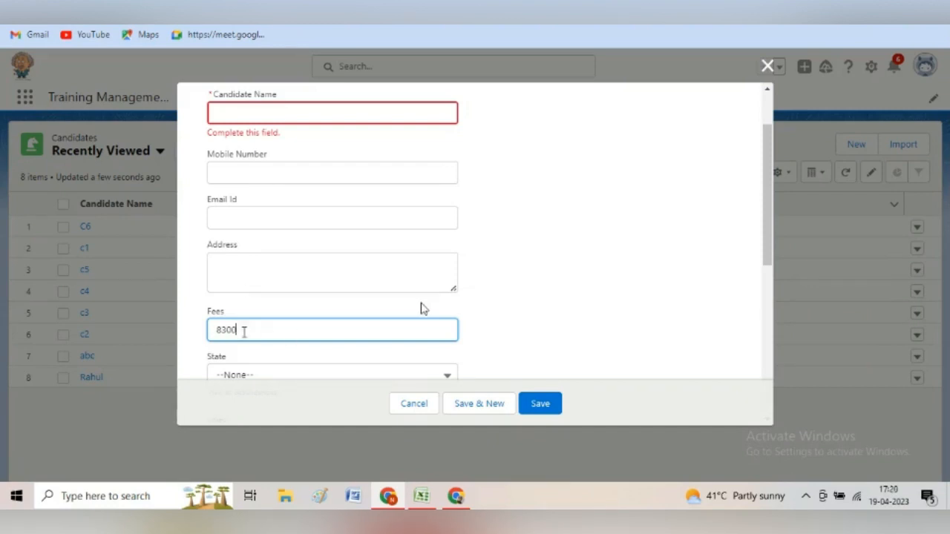
pyautogui.moveTo(767, 219); pyautogui.dragTo(766, 196)
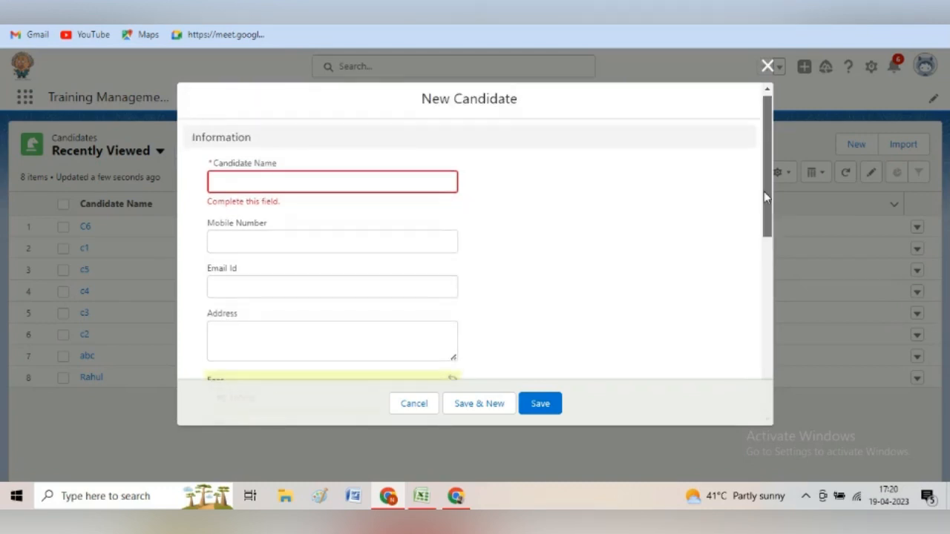
pyautogui.click(343, 179)
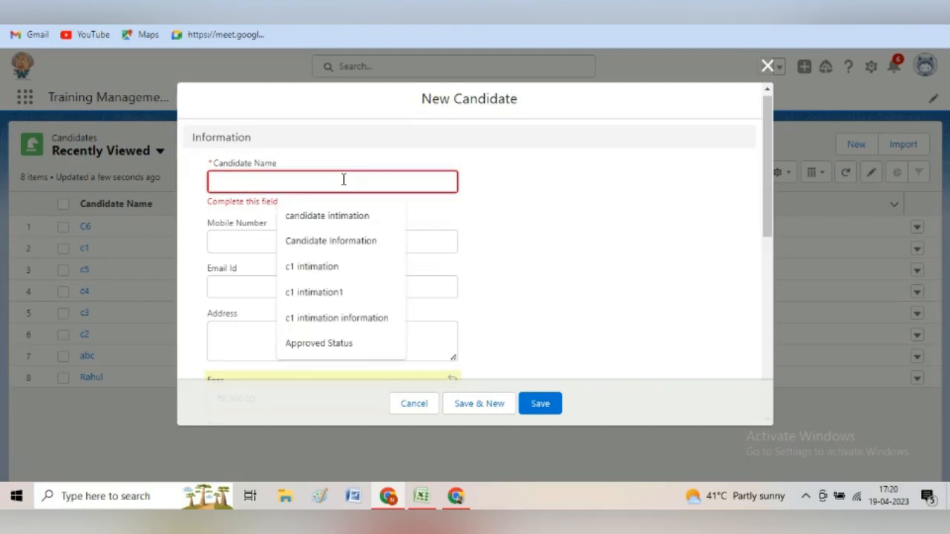
pyautogui.write('c10')
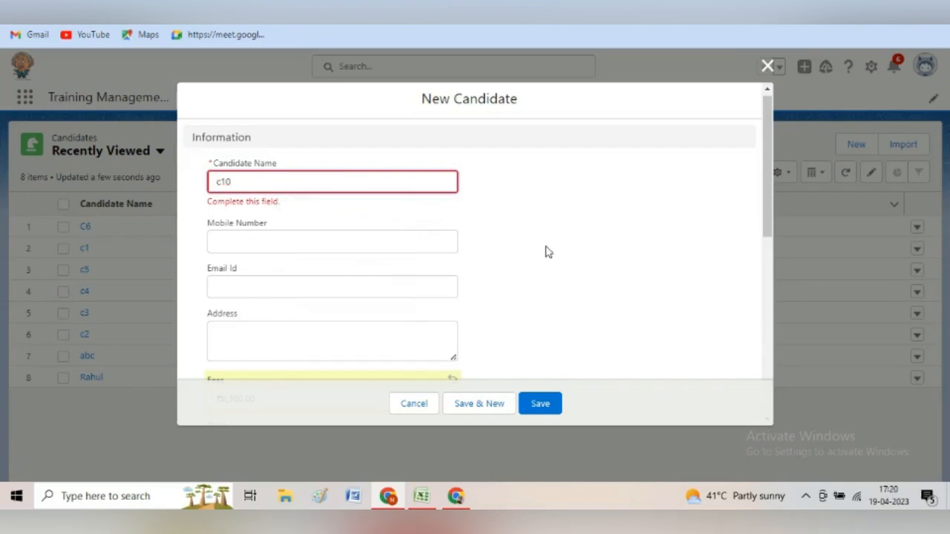
# Step: Assign trainer T1 to the new candidate, save the record and dismiss the notice
pyautogui.click(768, 204)
pyautogui.moveTo(768, 204); pyautogui.dragTo(778, 271)
pyautogui.scroll(3, 396, 286)
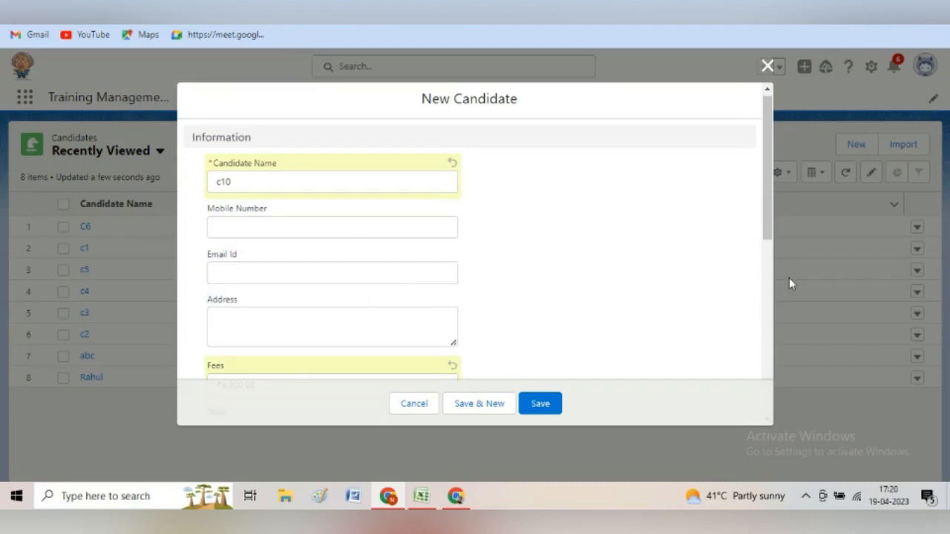
pyautogui.scroll(-1, 767, 325)
pyautogui.scroll(-4, 767, 325)
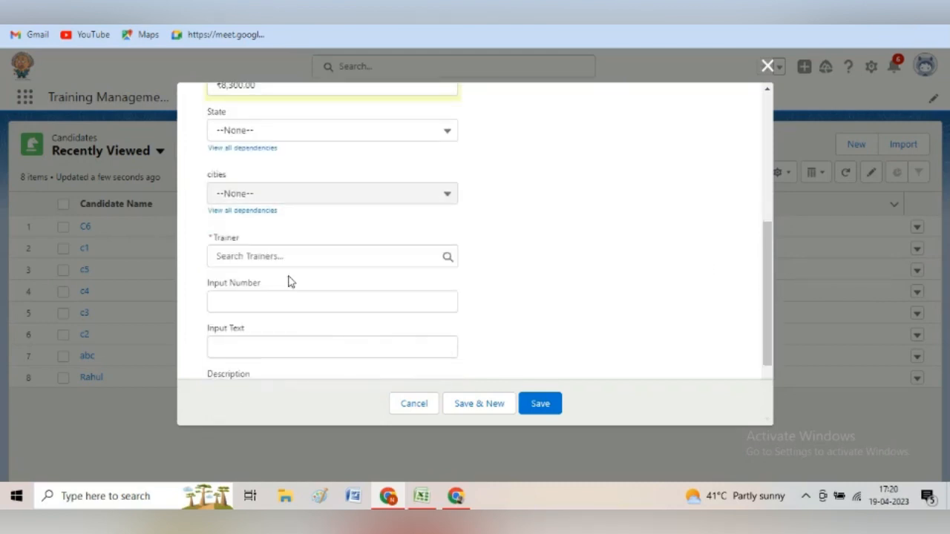
pyautogui.click(282, 256)
pyautogui.write('t')
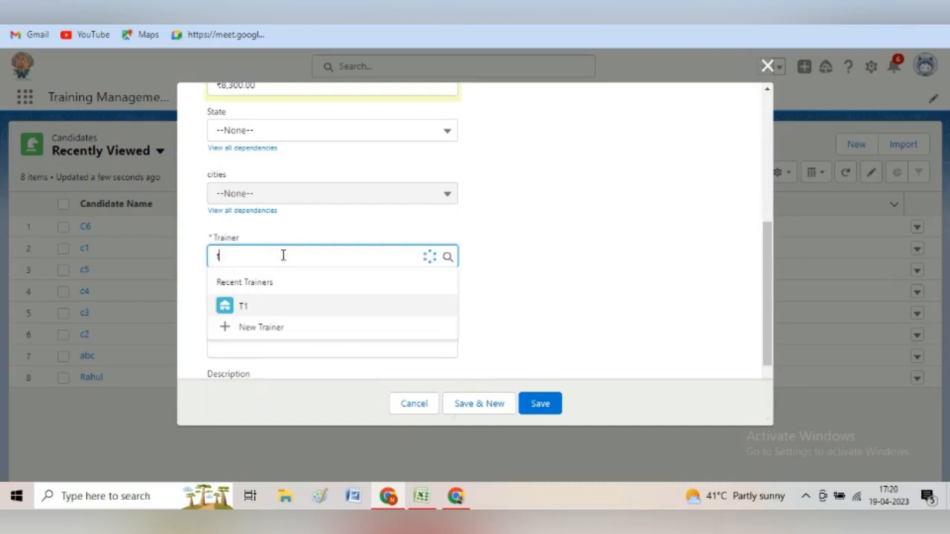
pyautogui.click(268, 311)
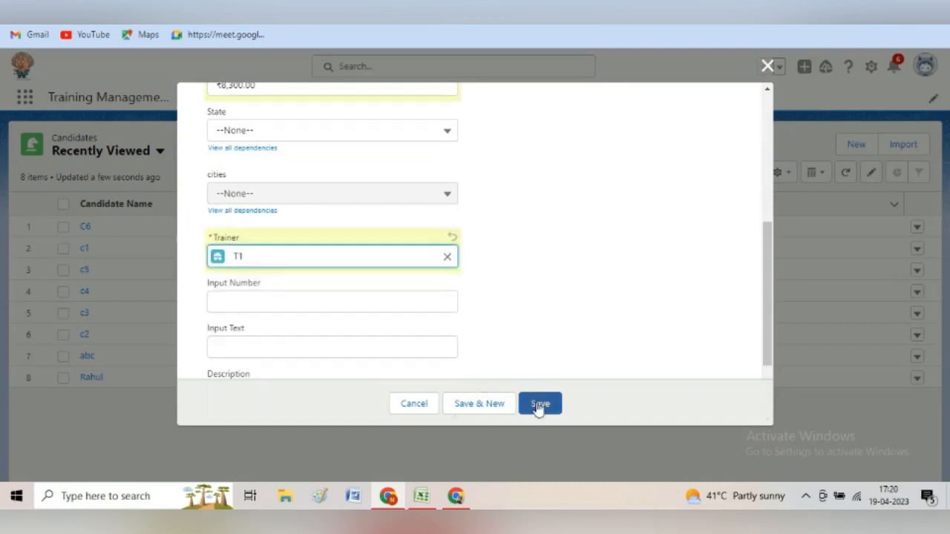
pyautogui.click(539, 407)
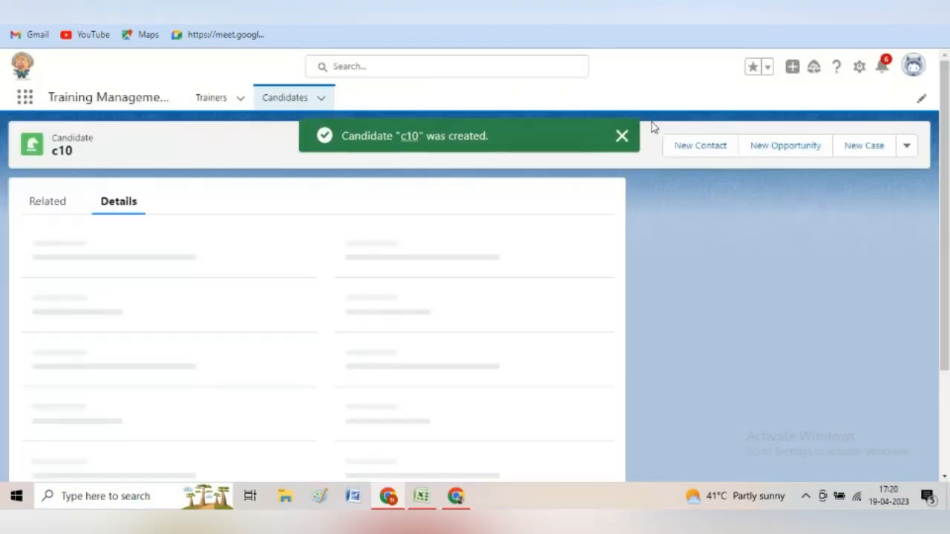
pyautogui.click(621, 137)
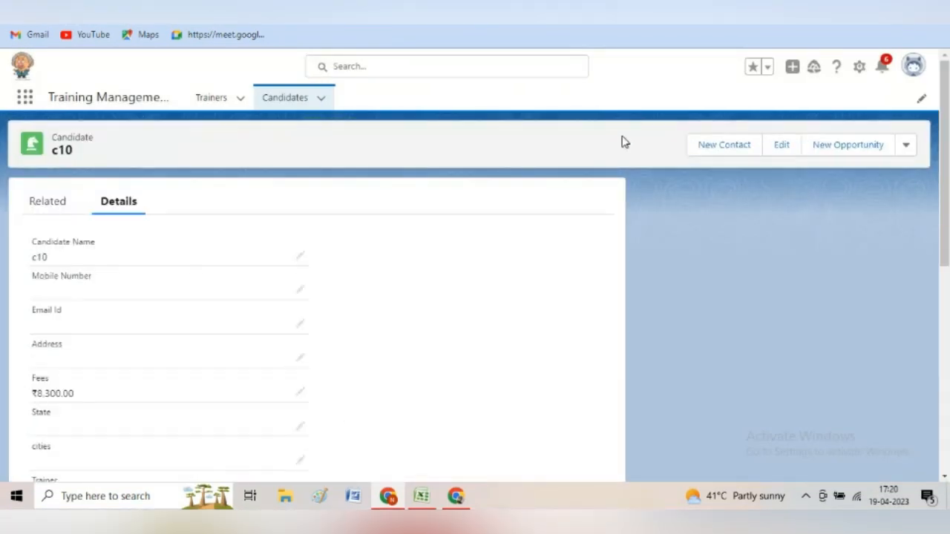
# Step: Review the additional actions offered for the c10 record, including Submit for Approval, and its field details
pyautogui.click(904, 145)
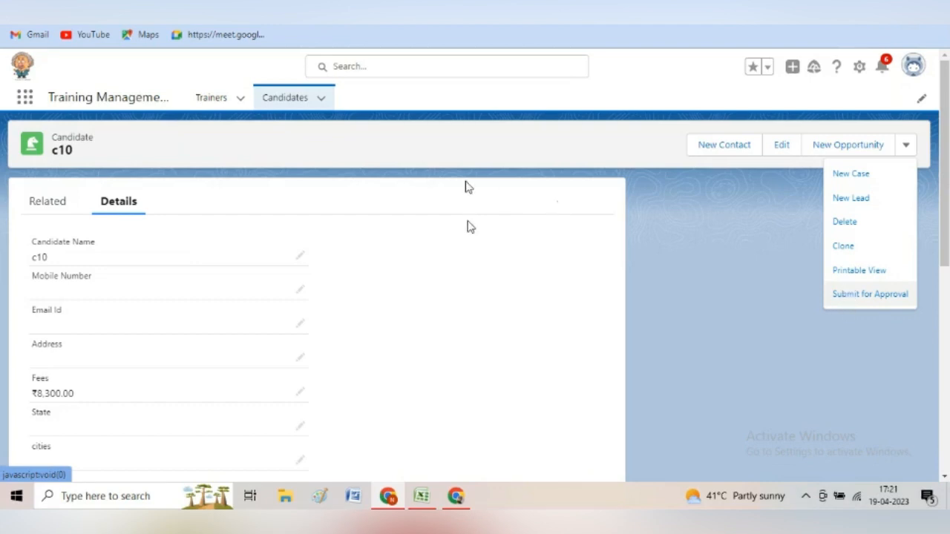
pyautogui.click(703, 222)
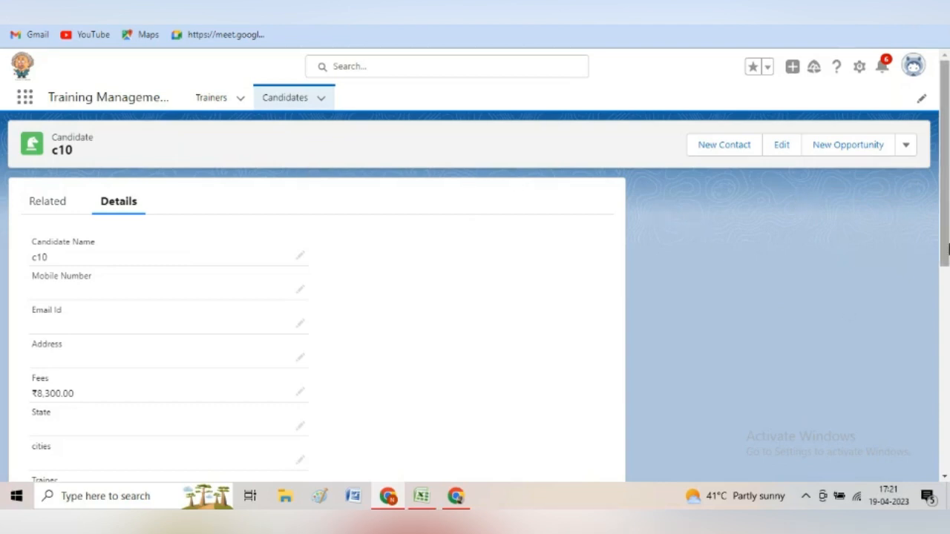
pyautogui.scroll(-2, 947, 341)
pyautogui.scroll(-5, 947, 342)
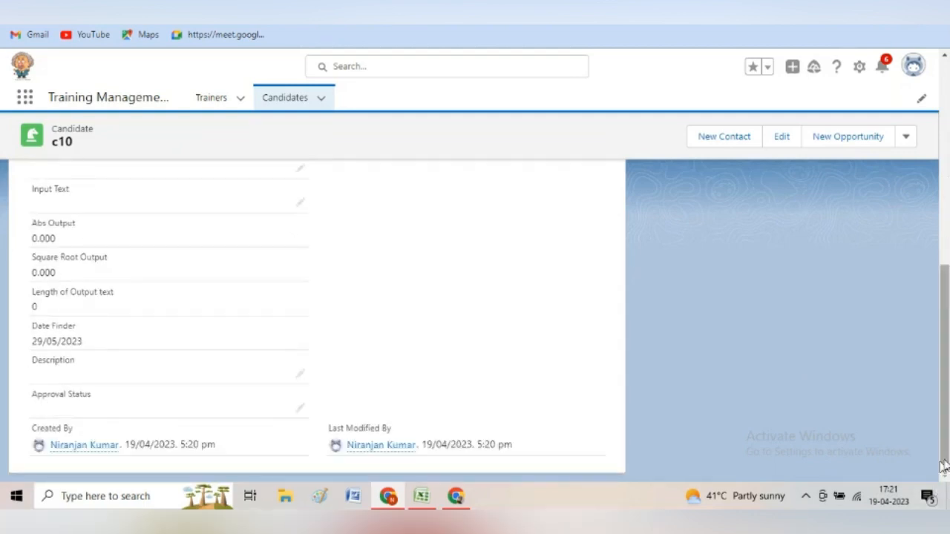
pyautogui.scroll(4, 936, 344)
pyautogui.scroll(3, 936, 344)
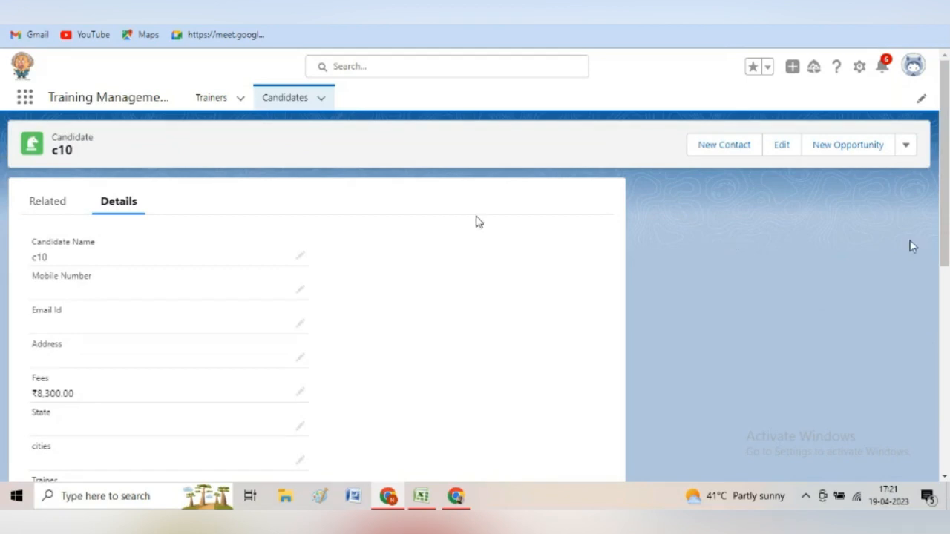
# Step: Open Salesforce Setup from the candidate record page
pyautogui.click(859, 66)
pyautogui.click(816, 108)
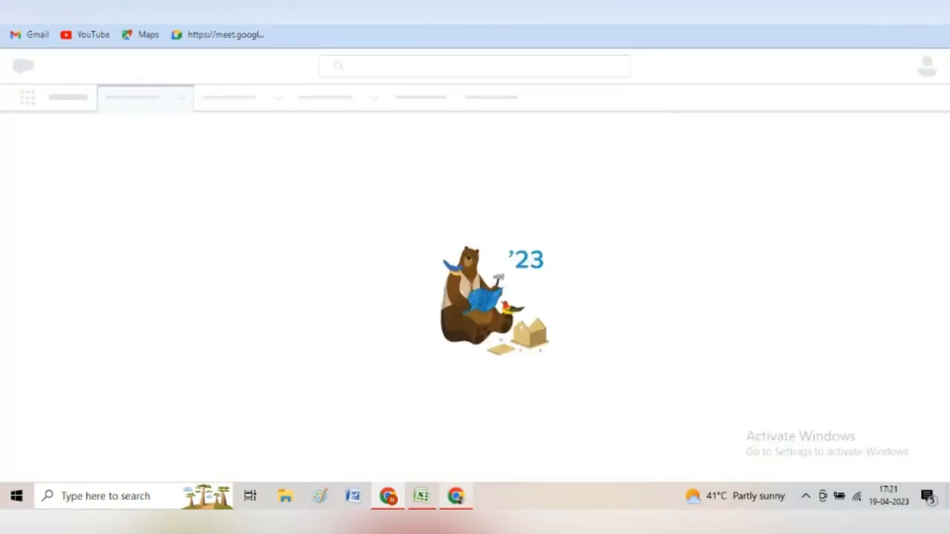
# Step: Switch back to the Excel notes and enter "Usecase" in cell A14 as a new heading
pyautogui.click(421, 497)
pyautogui.click(45, 350)
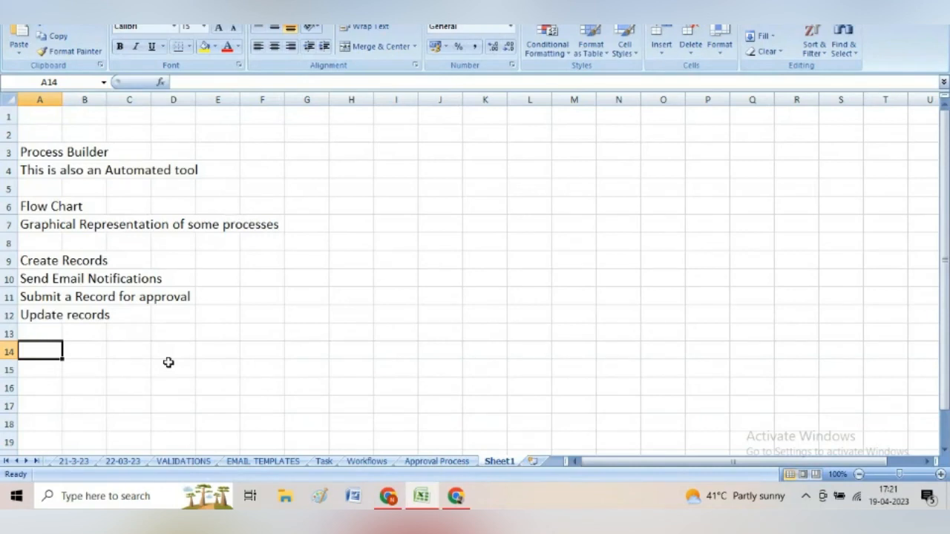
pyautogui.write('U')
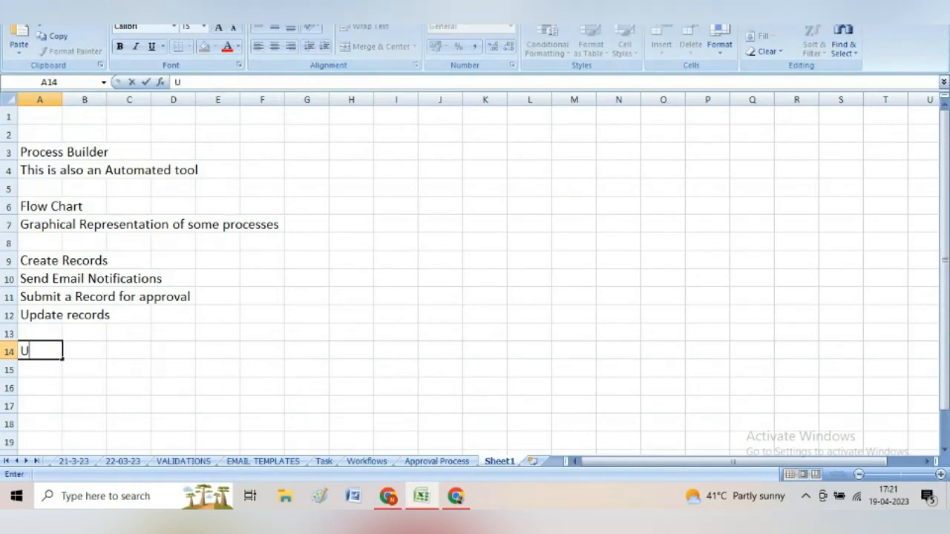
pyautogui.write('secase')
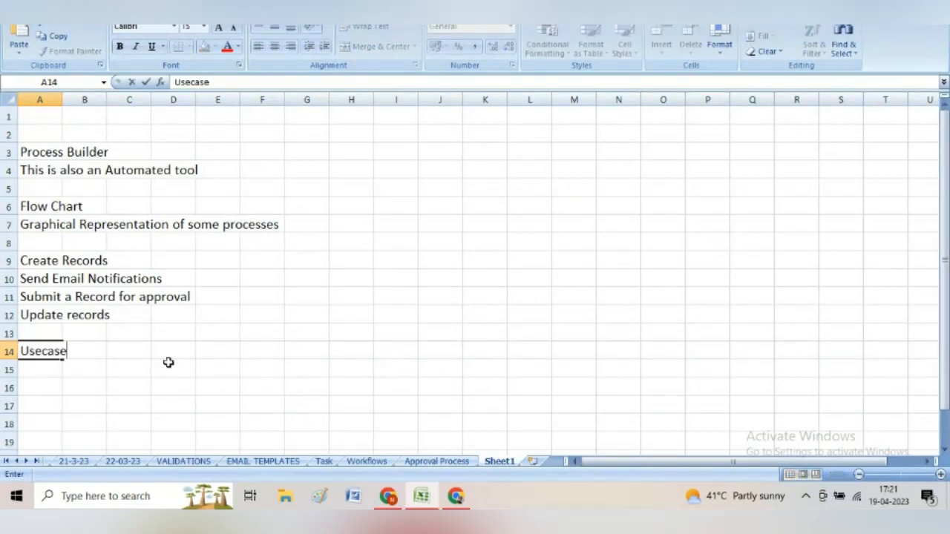
pyautogui.press('Return')
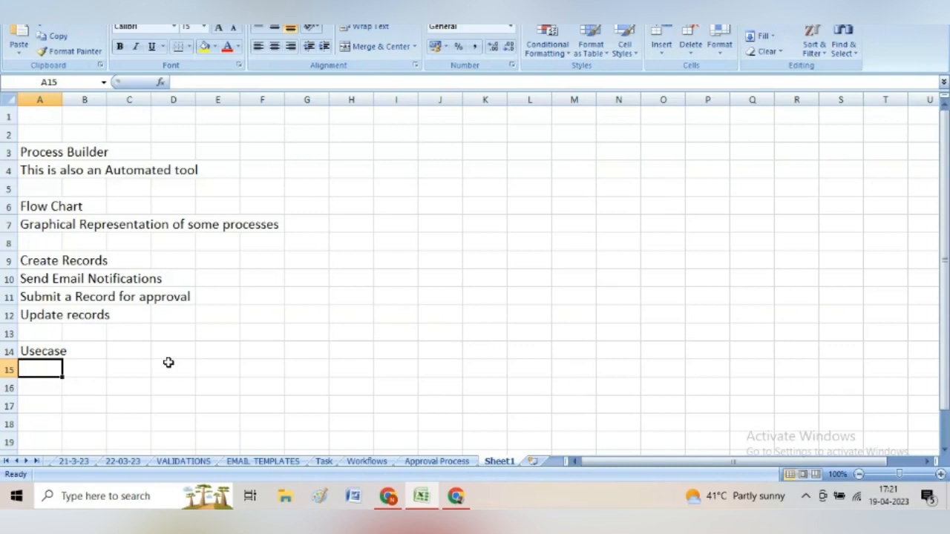
# Step: Enter "If fees is less than 10 k then submit the record for approval automatically" in cell A15 below the Usecase heading
pyautogui.write('If fees is less than 10 k ')
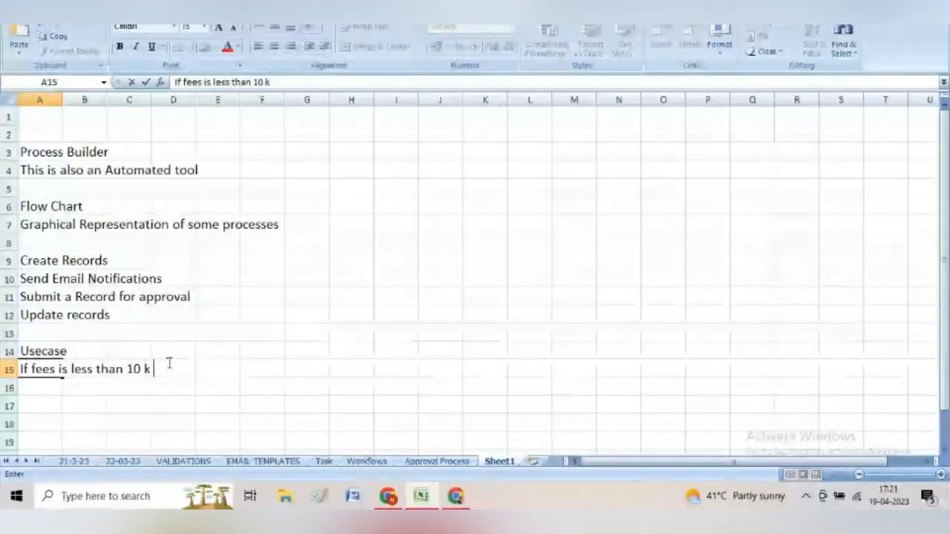
pyautogui.write('t')
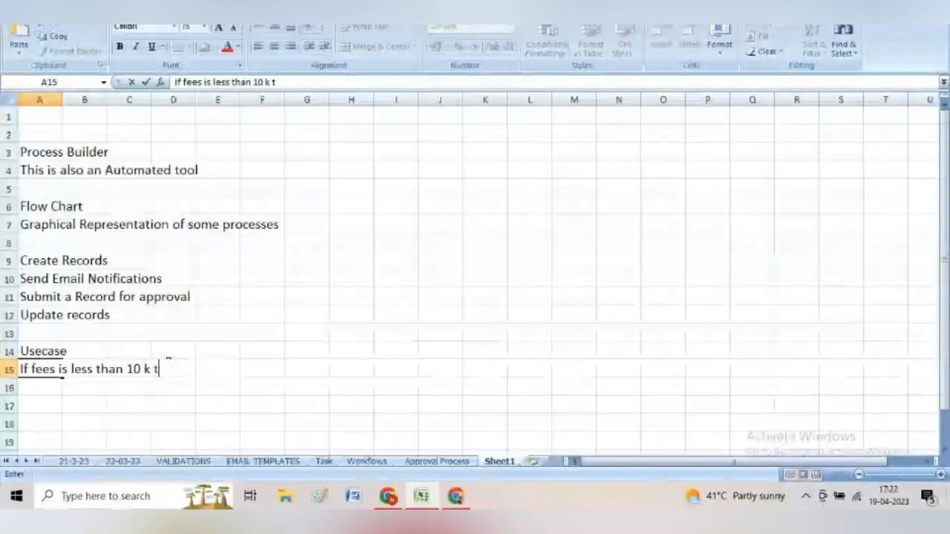
pyautogui.write('hen ')
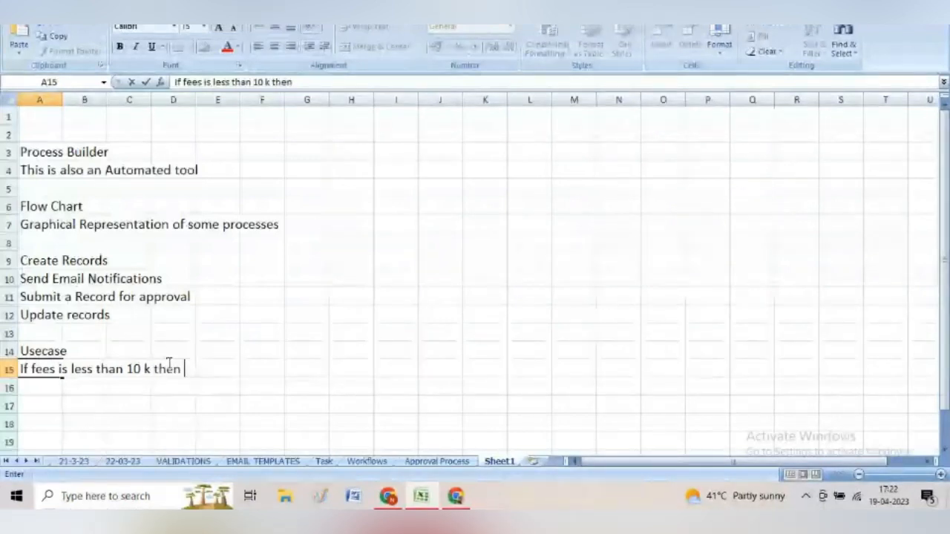
pyautogui.write('su')
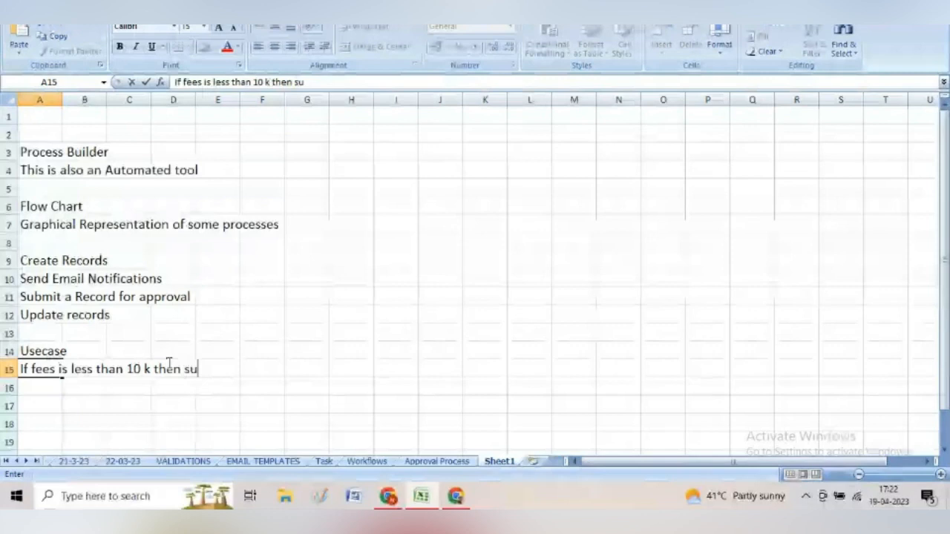
pyautogui.write('bmit the recoe')
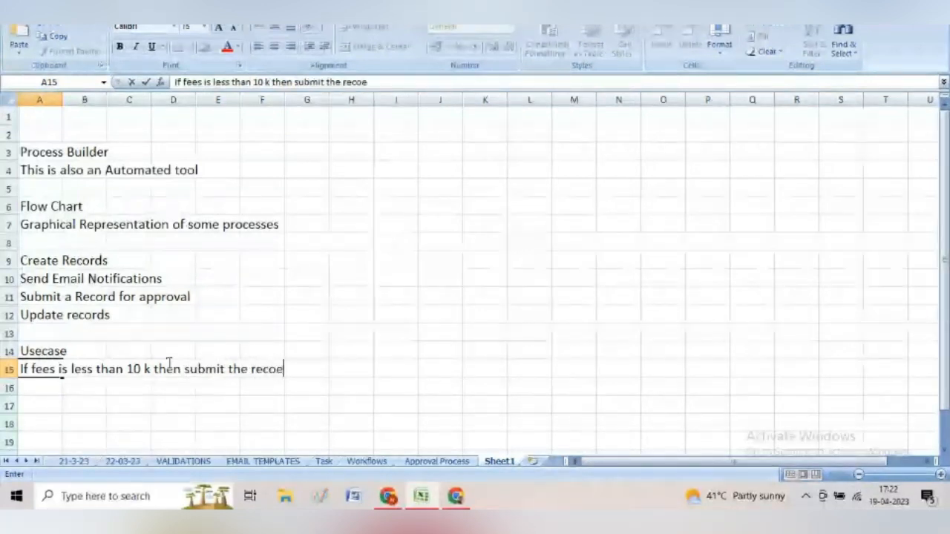
pyautogui.press('BackSpace')
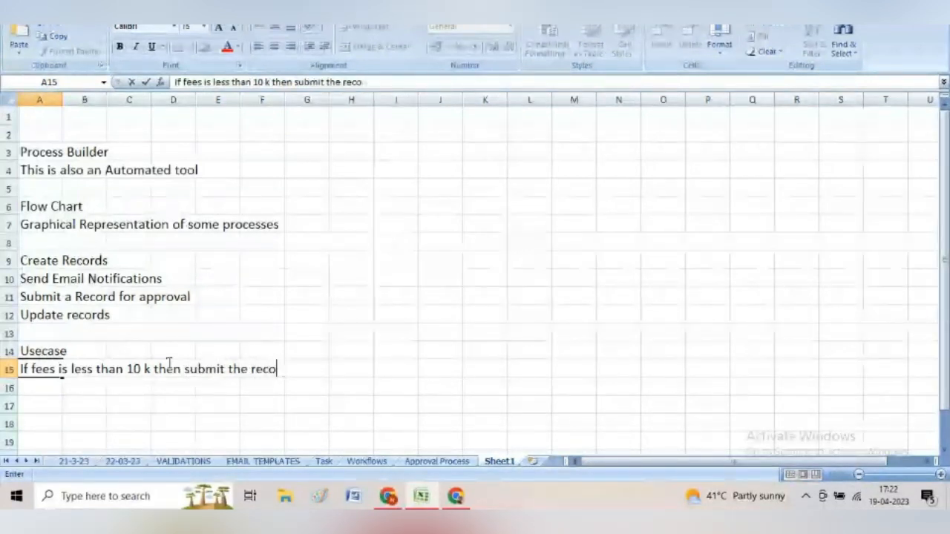
pyautogui.write('rd ')
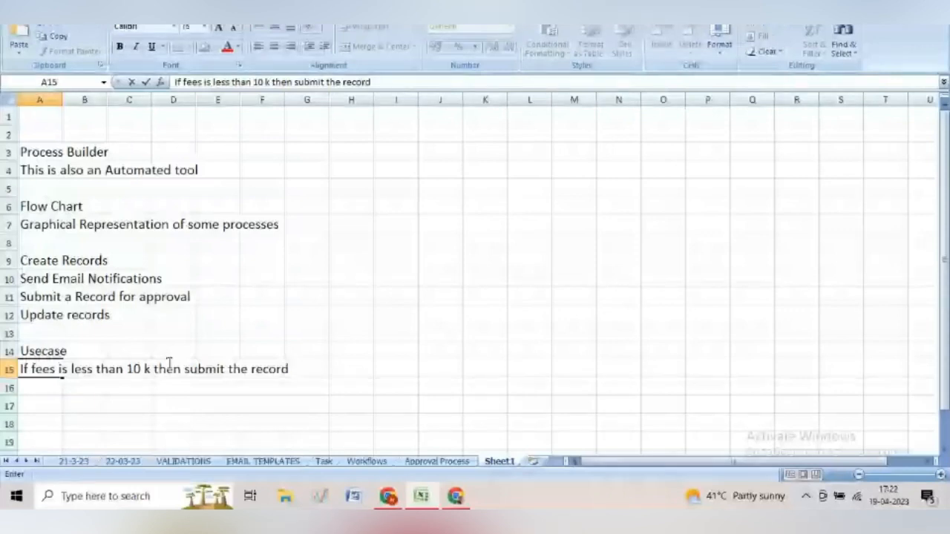
pyautogui.write('for app')
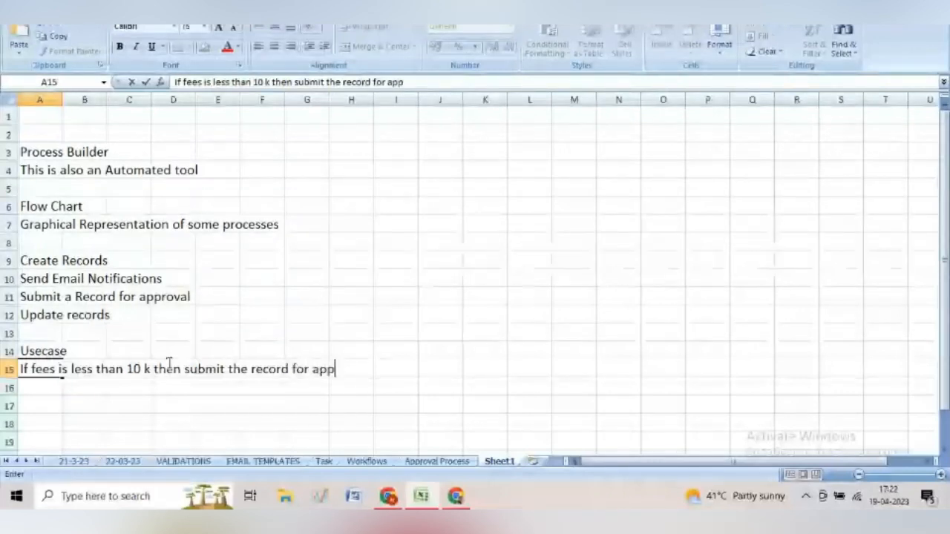
pyautogui.write('roval a')
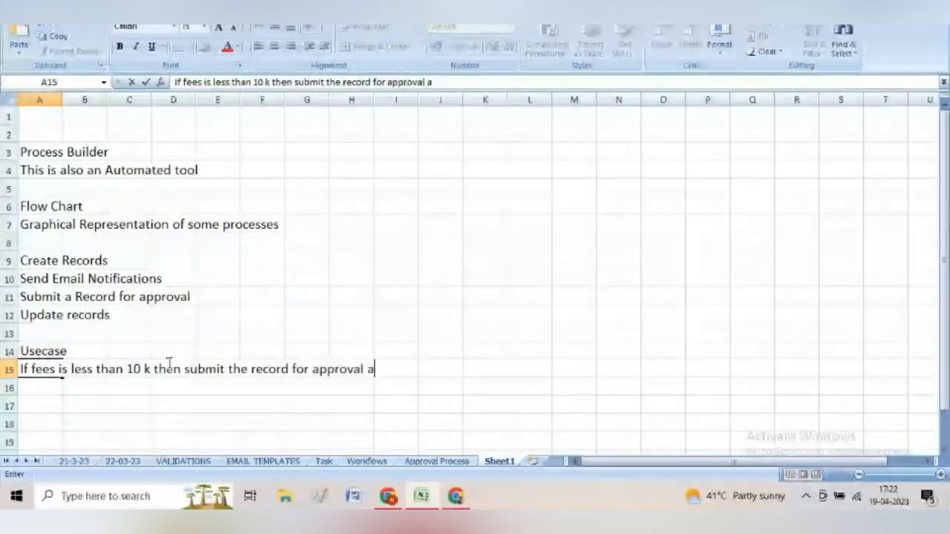
pyautogui.write('utom')
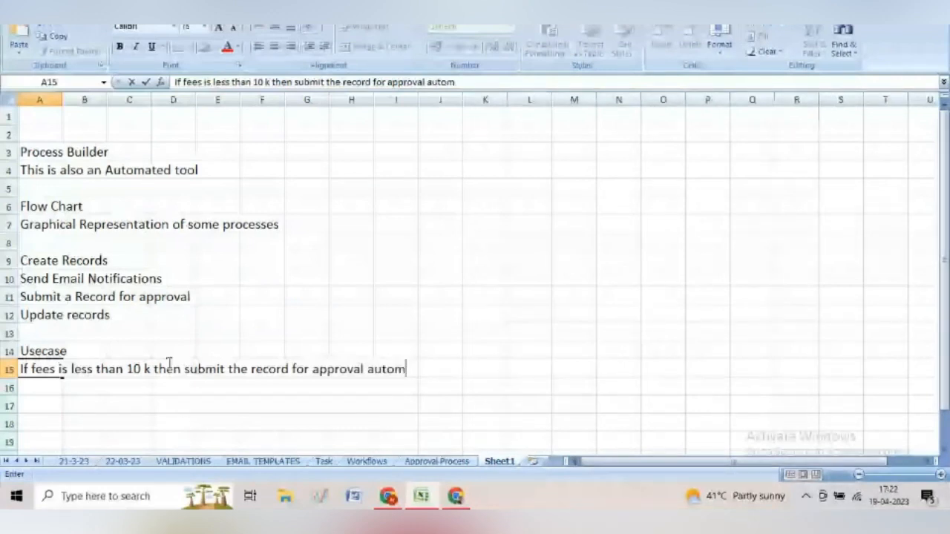
pyautogui.write('atically')
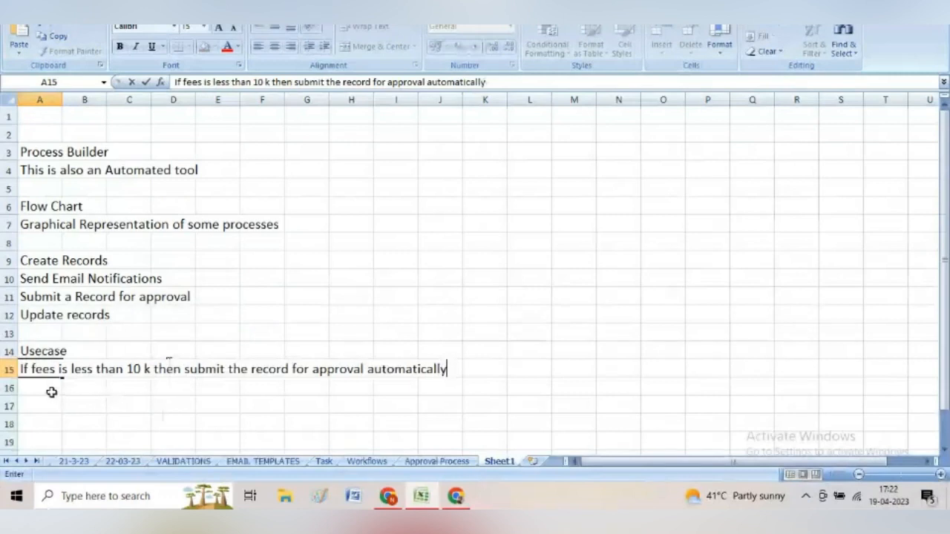
pyautogui.click(43, 387)
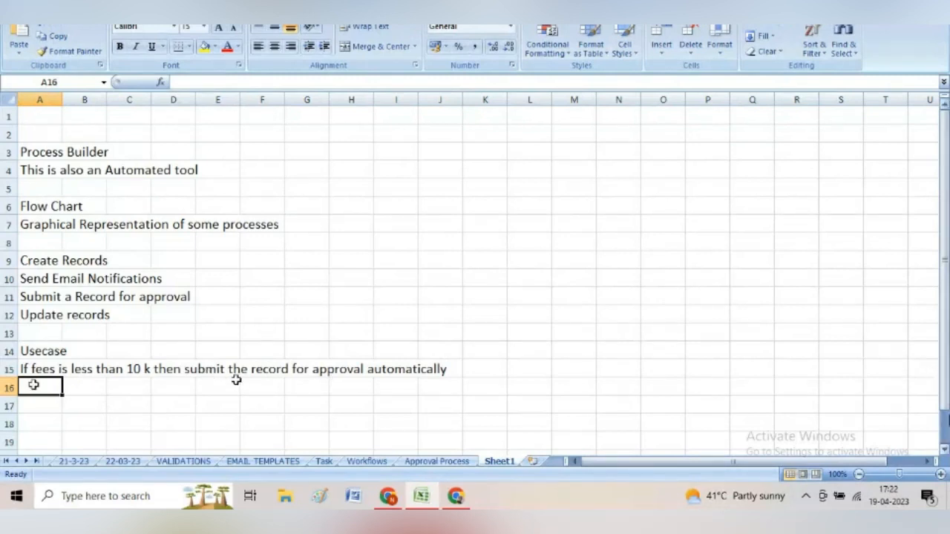
pyautogui.scroll(-2, 210, 380)
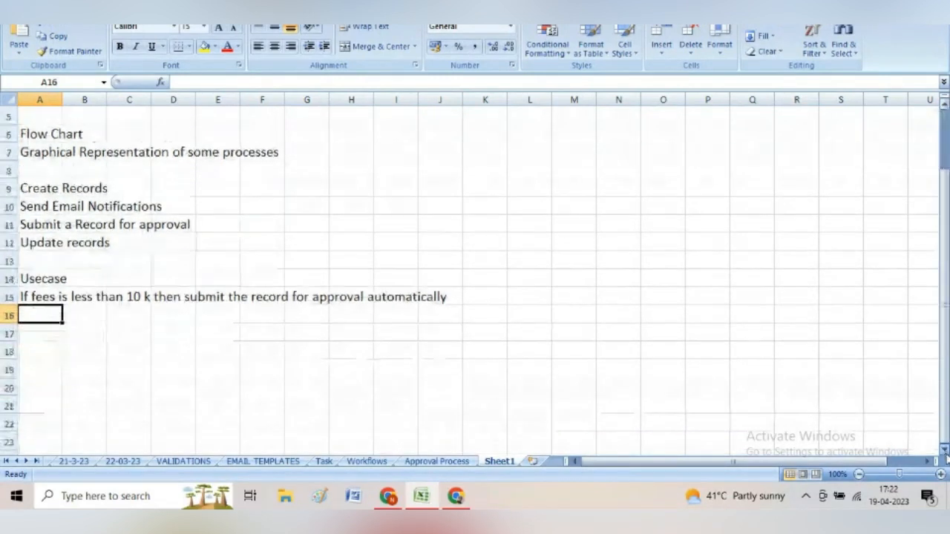
pyautogui.click(206, 299)
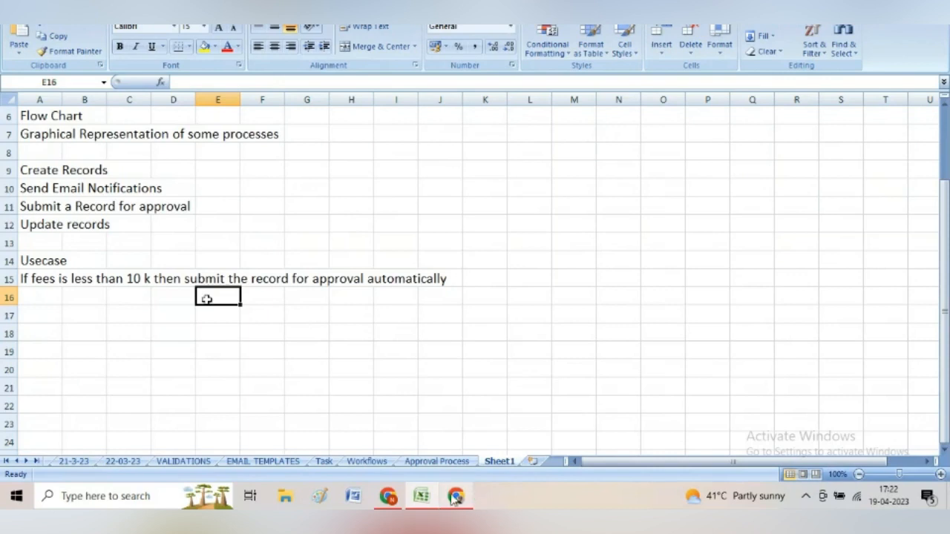
# Step: Switch to Salesforce Setup, search the setup items for "process bui" and open Process Builder
pyautogui.click(388, 495)
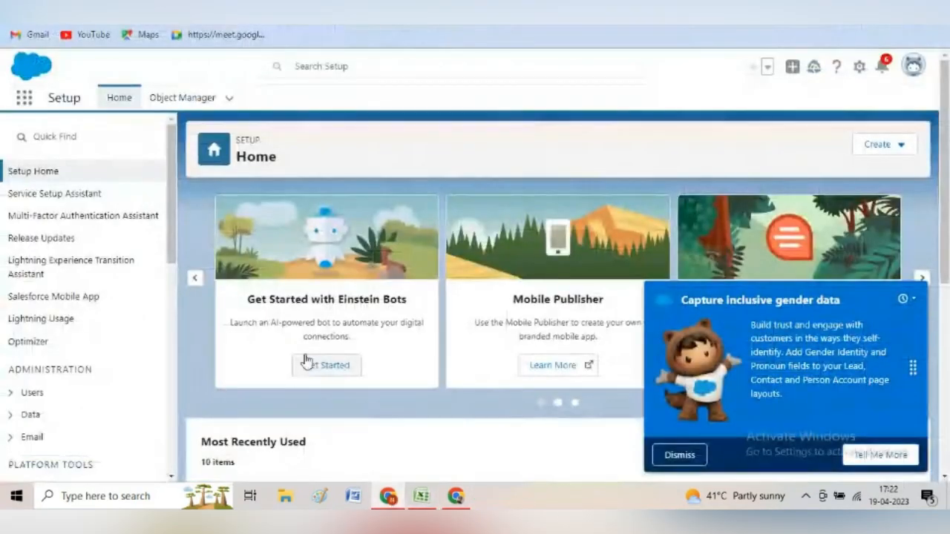
pyautogui.click(88, 137)
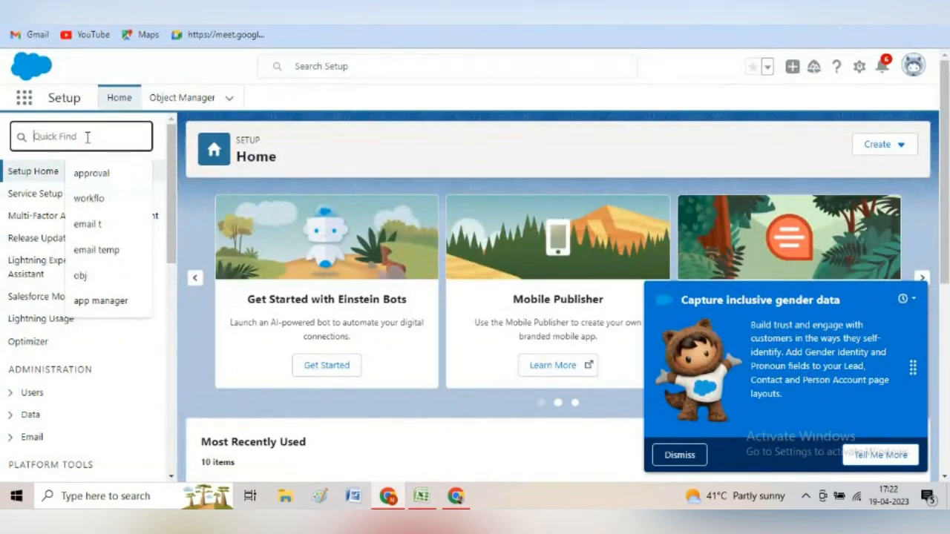
pyautogui.write('pr')
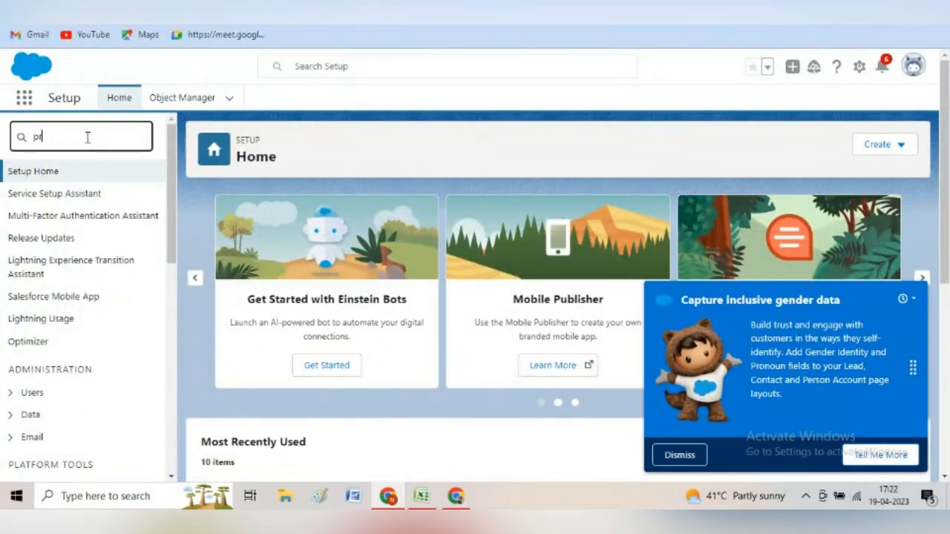
pyautogui.write('ocess bui')
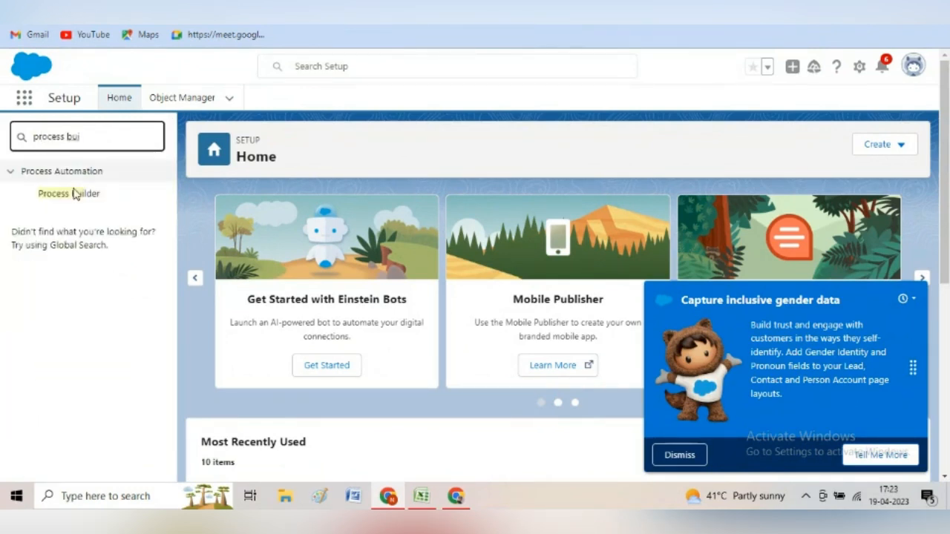
pyautogui.click(69, 194)
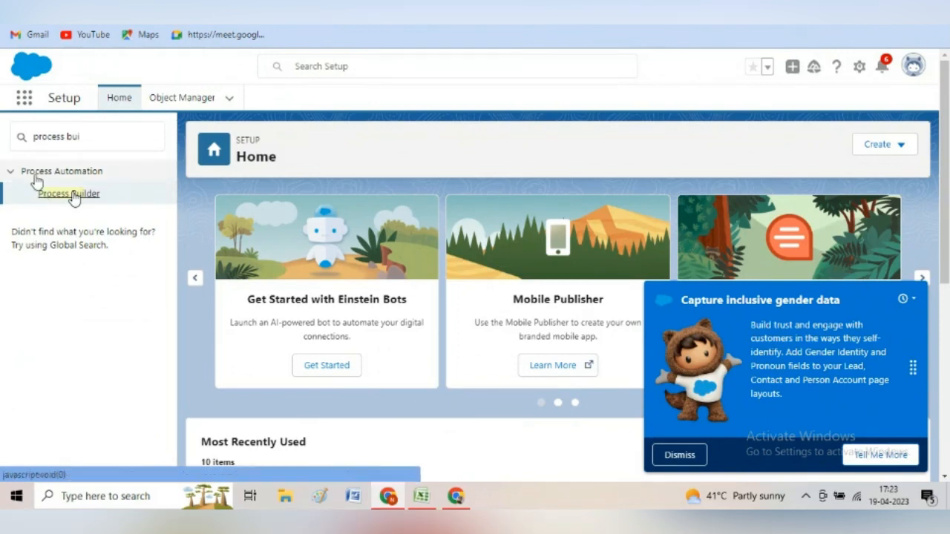
pyautogui.click(72, 196)
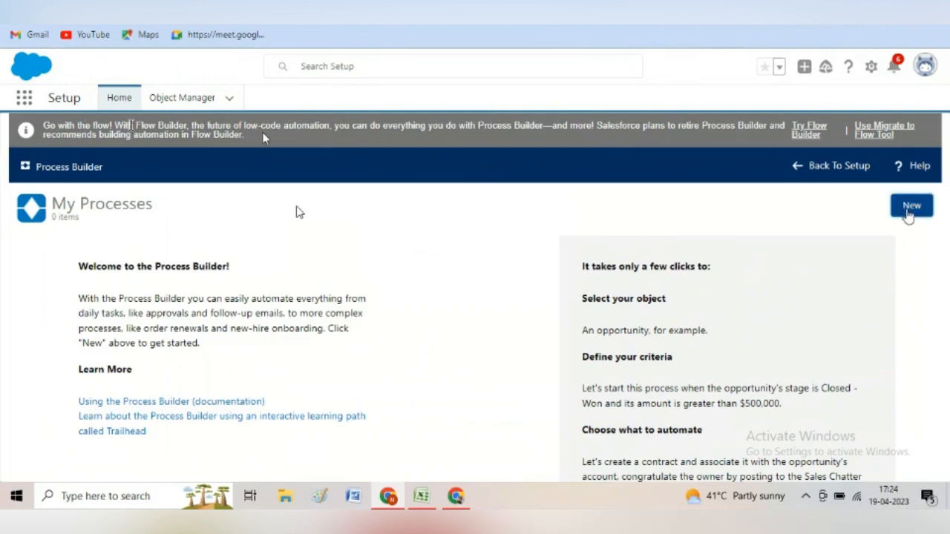
# Step: Start a new process, staying in Process Builder, and name it "Candidate Process" with the API name Candidate_Process
pyautogui.click(909, 210)
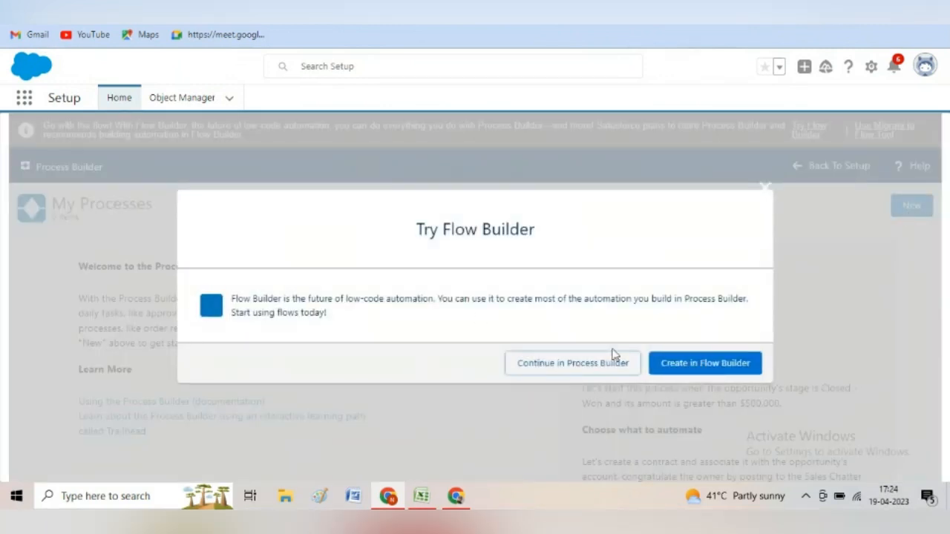
pyautogui.click(566, 363)
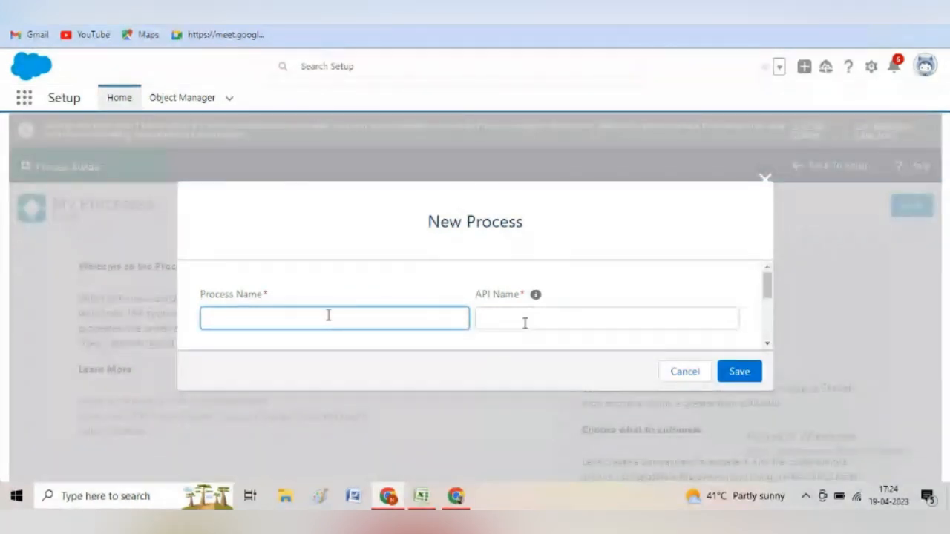
pyautogui.write('Candidate')
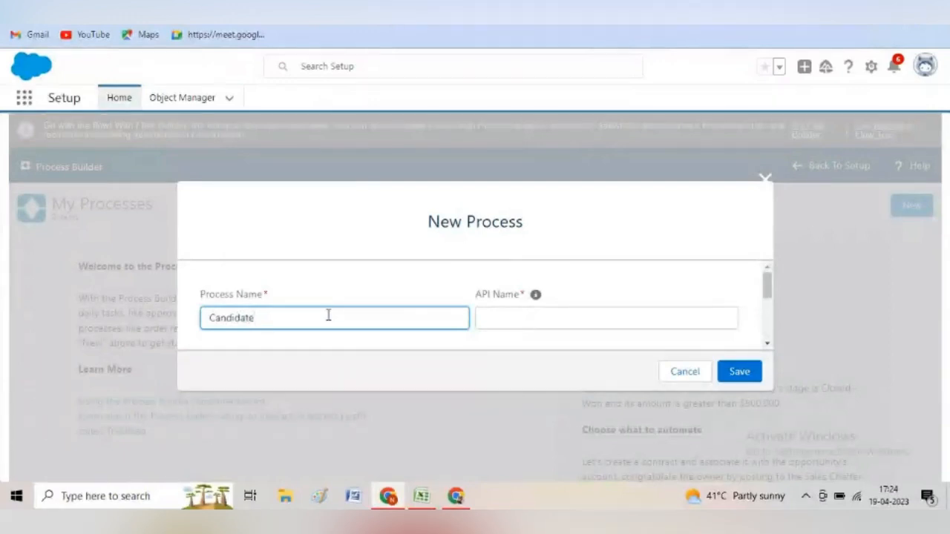
pyautogui.write(' Process')
pyautogui.press('Tab')
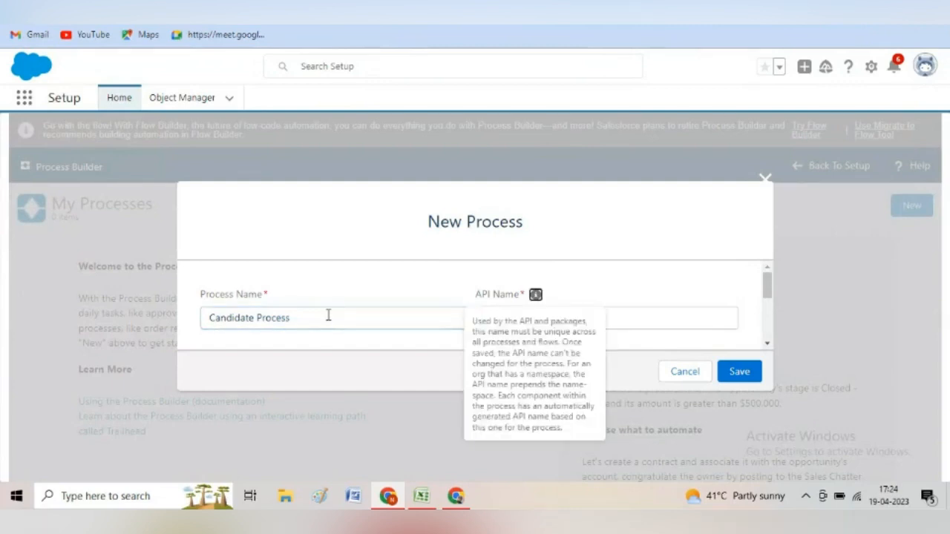
pyautogui.press('Tab')
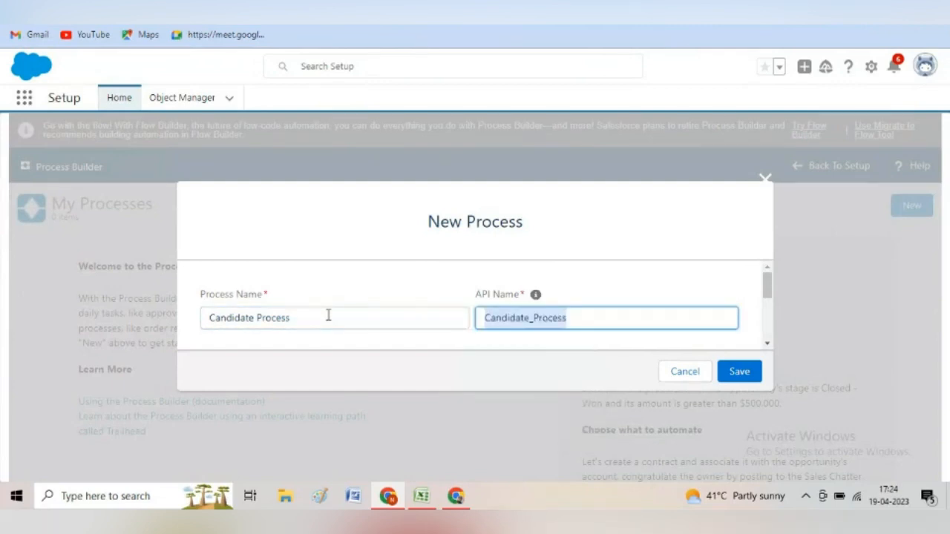
# Step: Set the new process to start when a record changes and save it
pyautogui.click(766, 343)
pyautogui.click(767, 344)
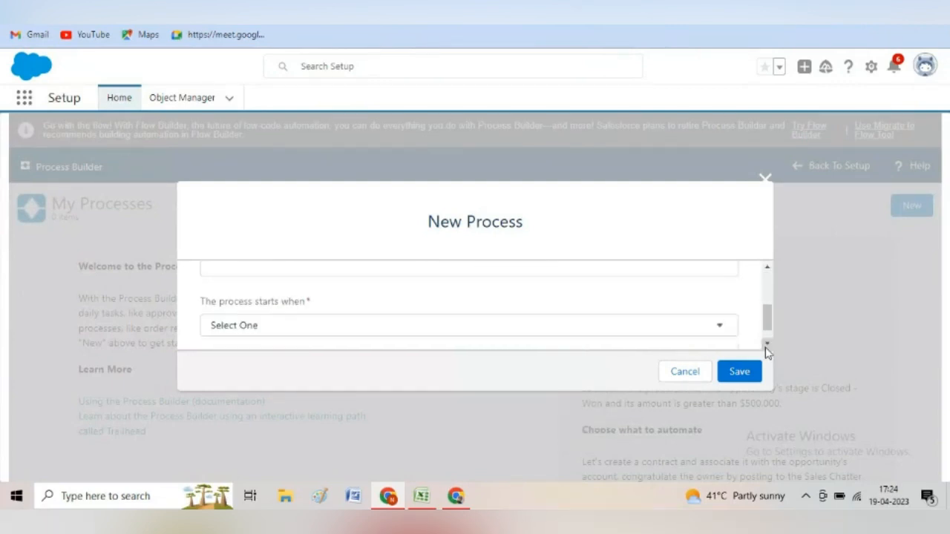
pyautogui.click(767, 346)
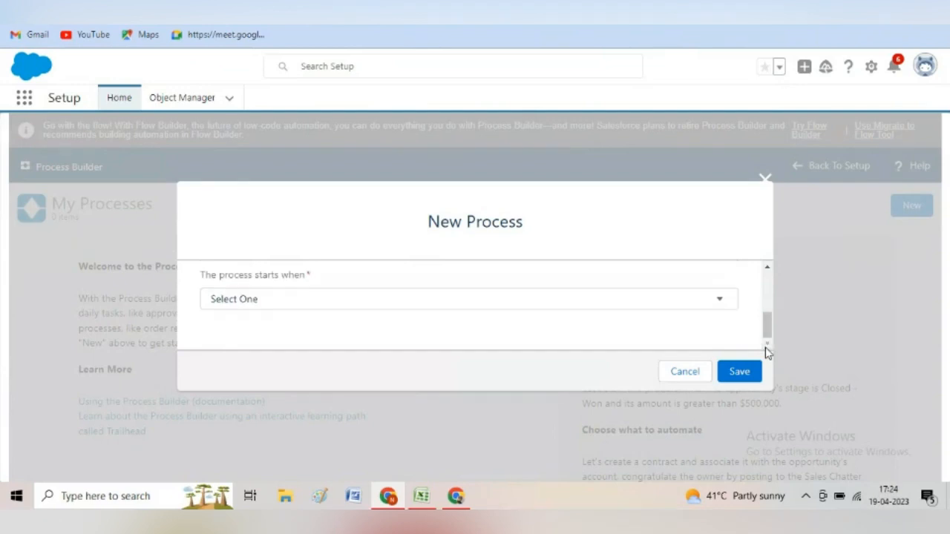
pyautogui.click(720, 302)
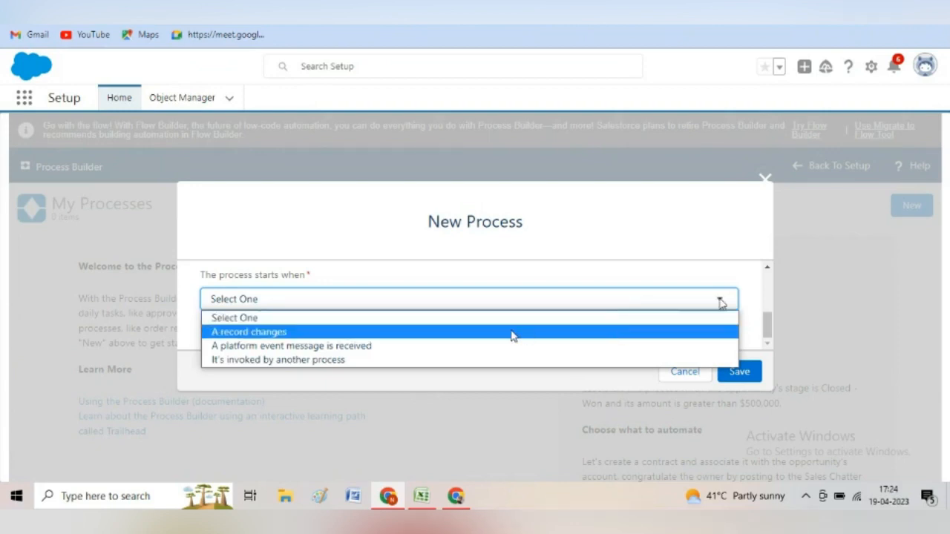
pyautogui.click(618, 332)
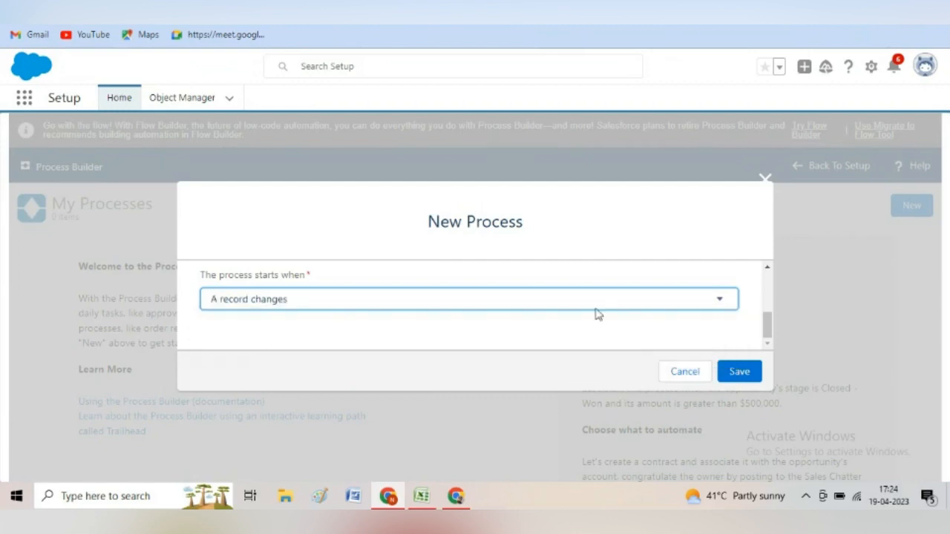
pyautogui.click(742, 372)
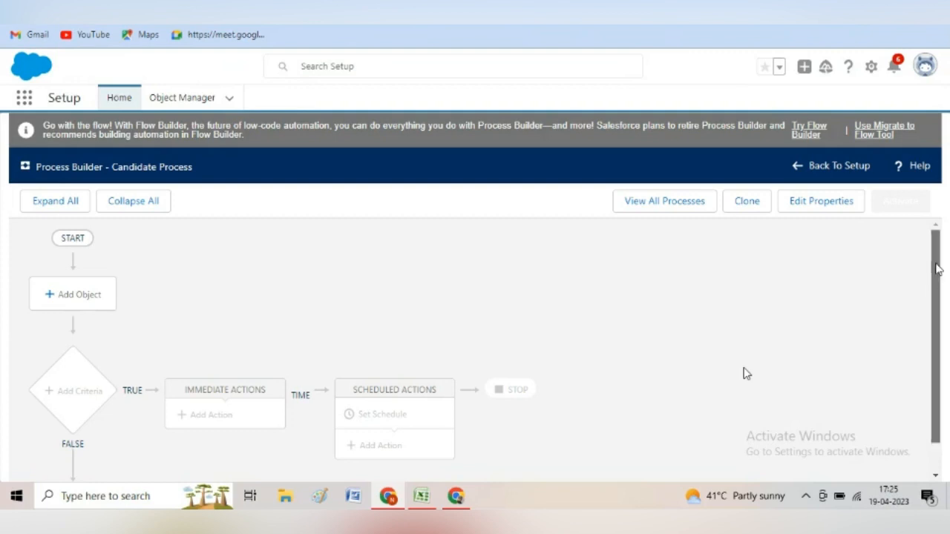
# Step: Add Candidate as the process object, starting only when a record is created, and save it
pyautogui.moveTo(936, 265)
pyautogui.mouseDown()
pyautogui.moveTo(941, 292)
pyautogui.moveTo(941, 268)
pyautogui.mouseUp()
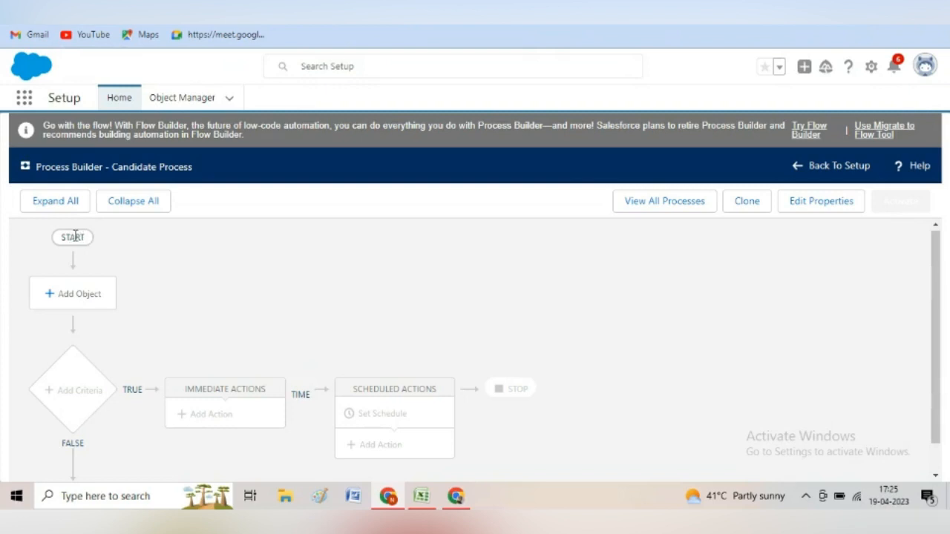
pyautogui.click(73, 295)
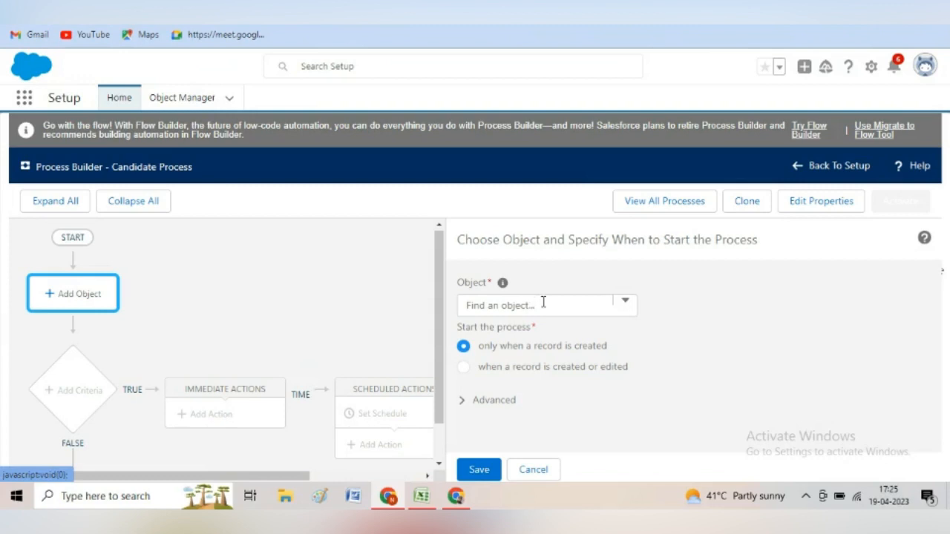
pyautogui.click(586, 305)
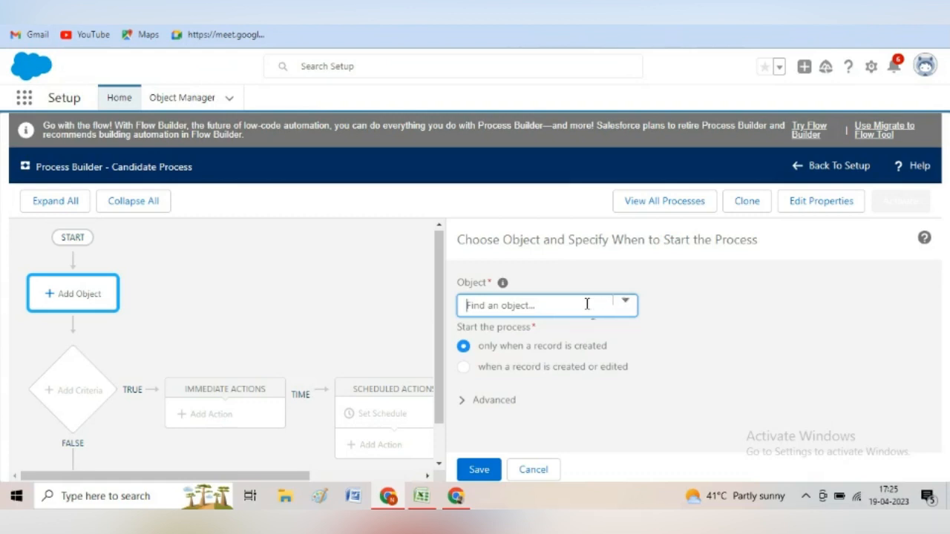
pyautogui.write('cand')
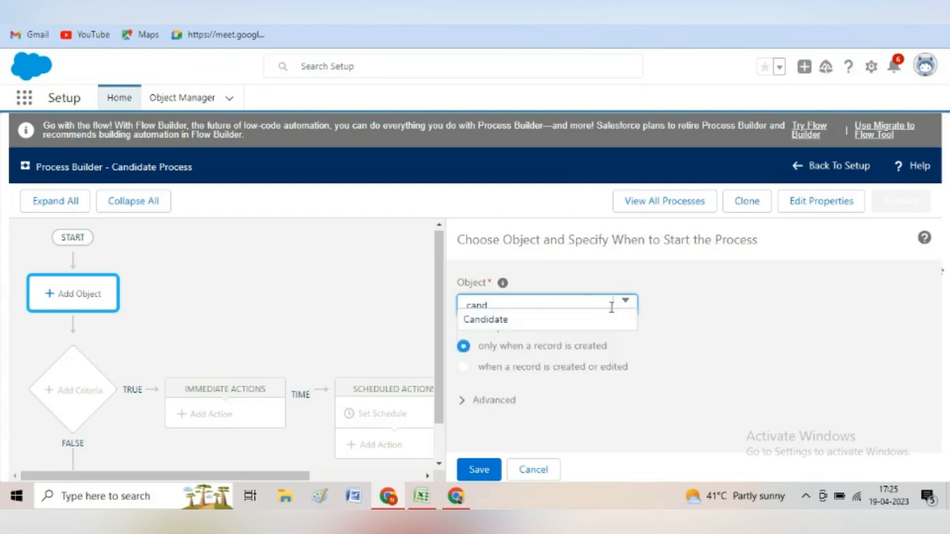
pyautogui.click(492, 319)
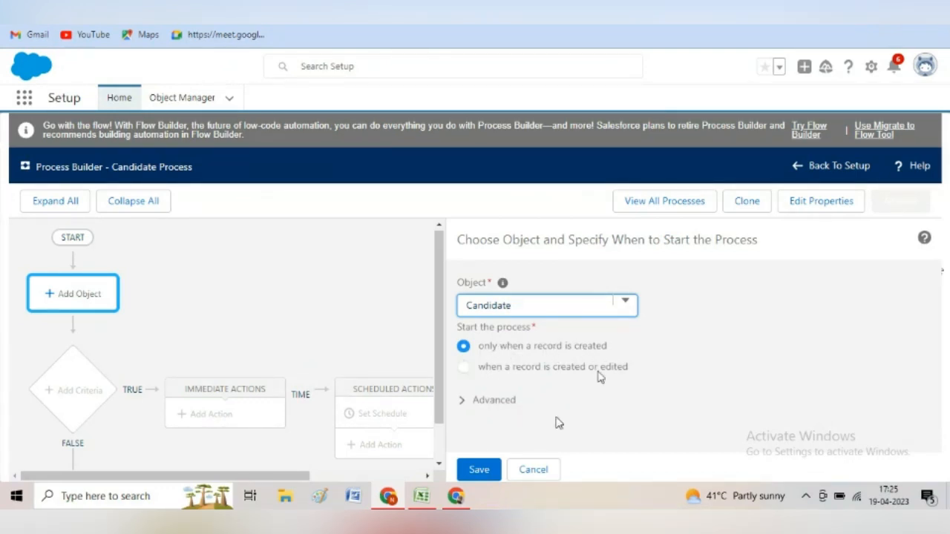
pyautogui.click(480, 471)
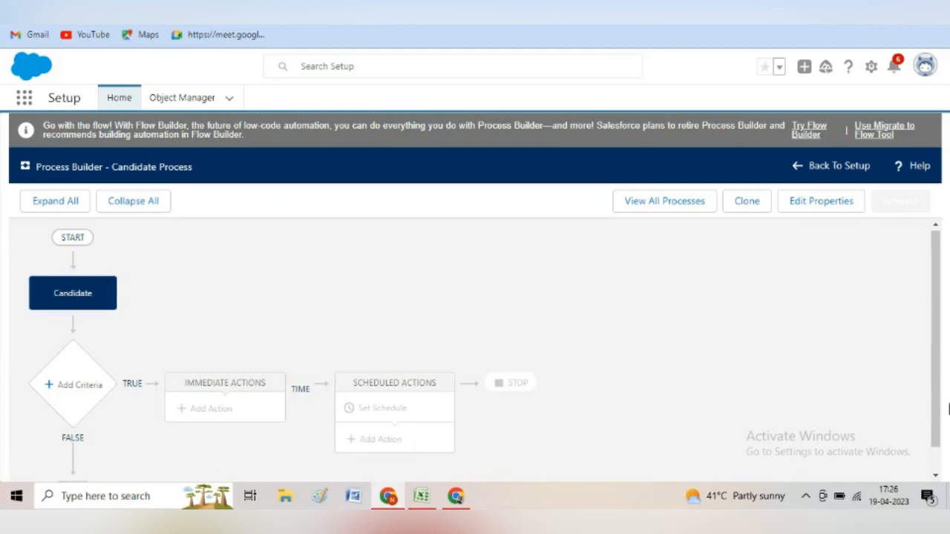
# Step: Check the fees use case in the Excel worksheet, return to Salesforce and add a process criteria named "Fee Criteria"
pyautogui.click(935, 475)
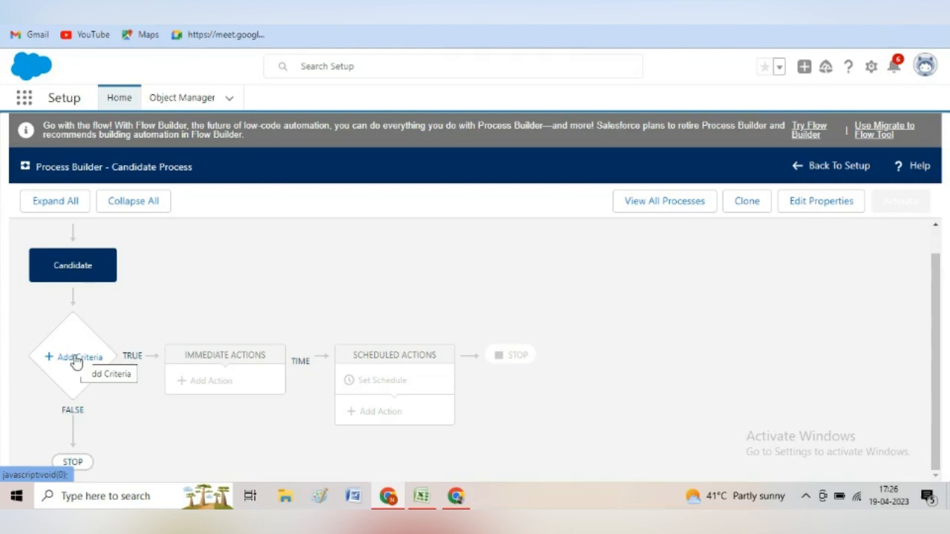
pyautogui.click(431, 504)
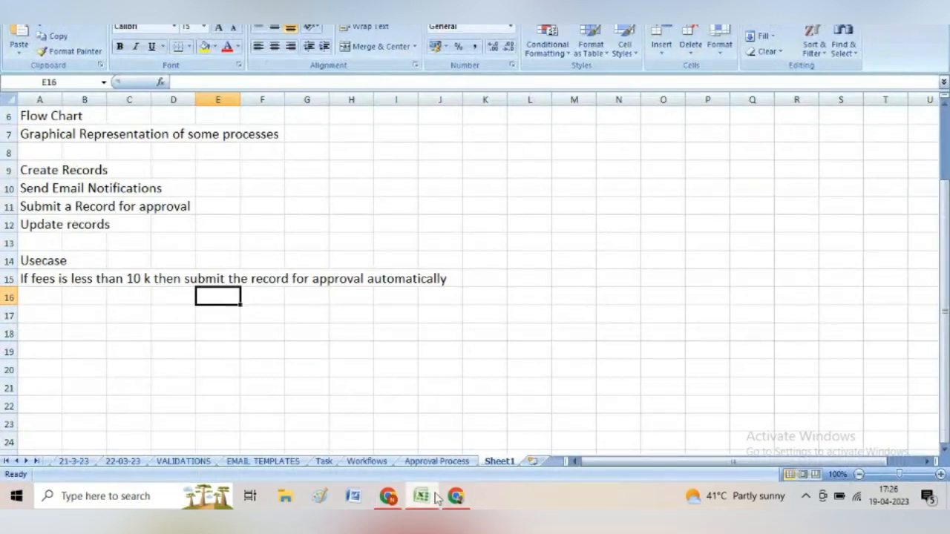
pyautogui.click(391, 499)
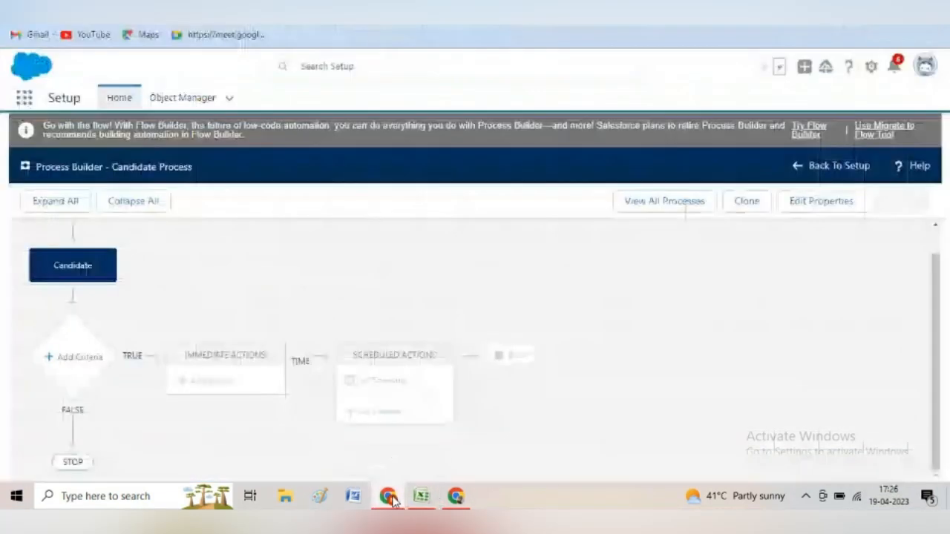
pyautogui.click(80, 359)
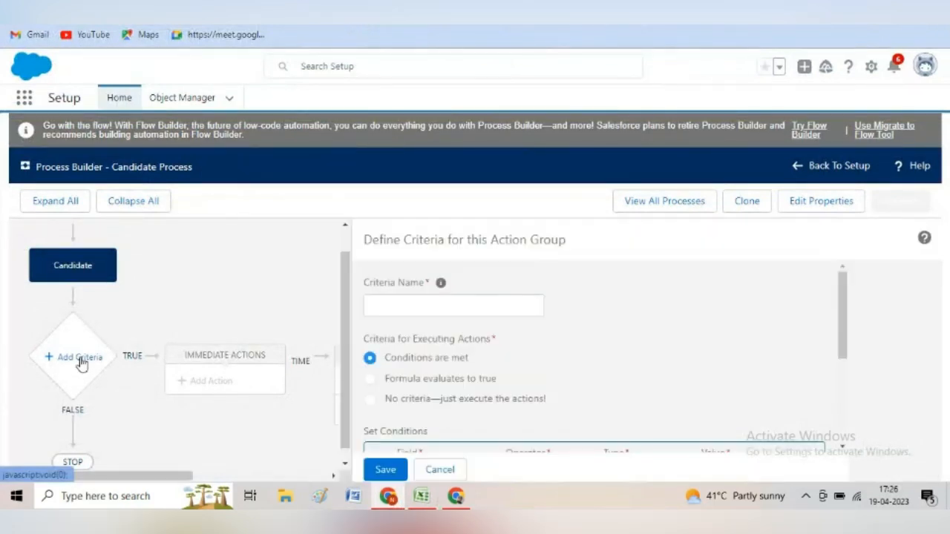
pyautogui.click(448, 307)
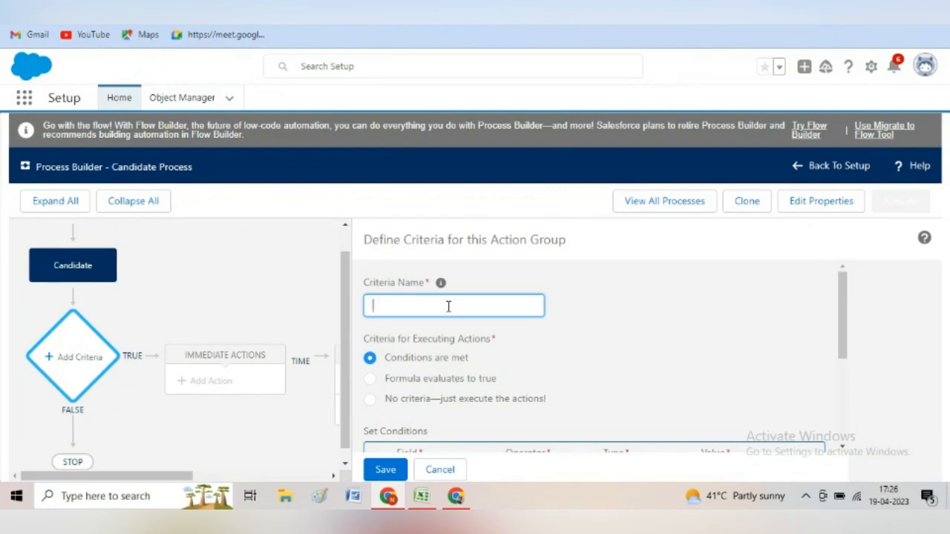
pyautogui.write('ee Criteria')
# Step: Choose the candidate's Fees field for the first condition of the criteria
pyautogui.scroll(-5, 844, 445)
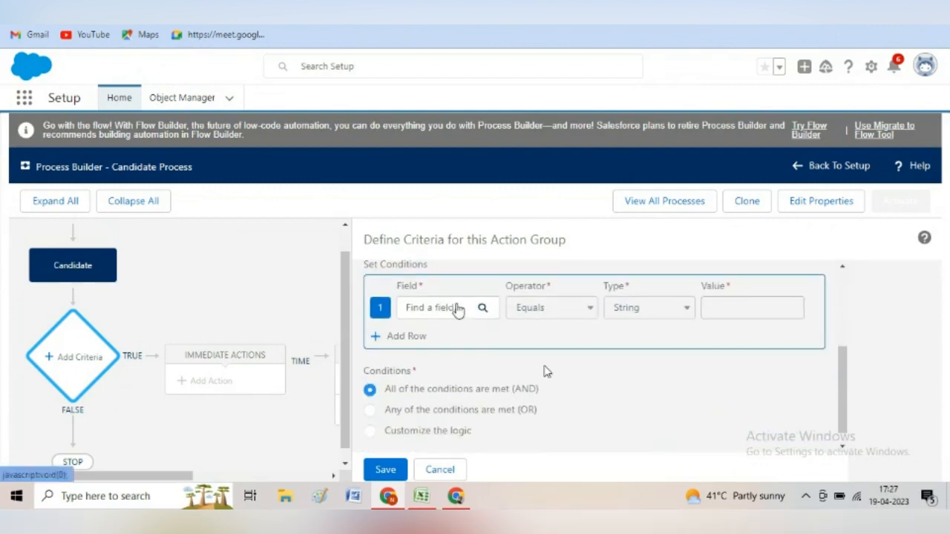
pyautogui.click(458, 311)
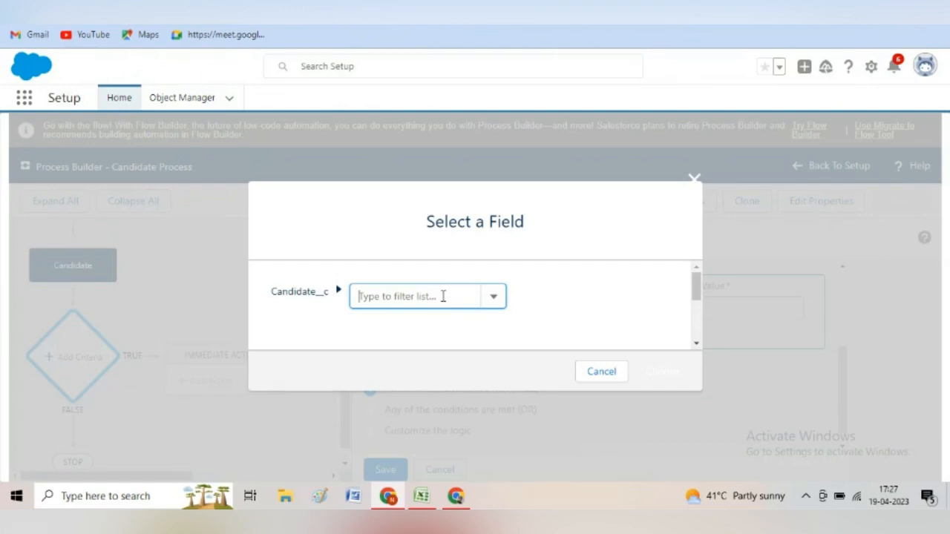
pyautogui.click(443, 296)
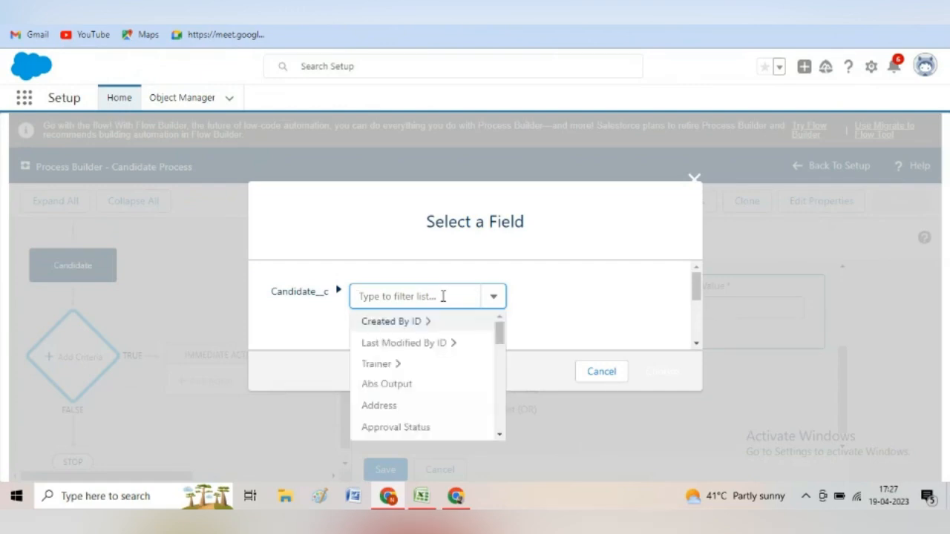
pyautogui.write('fee')
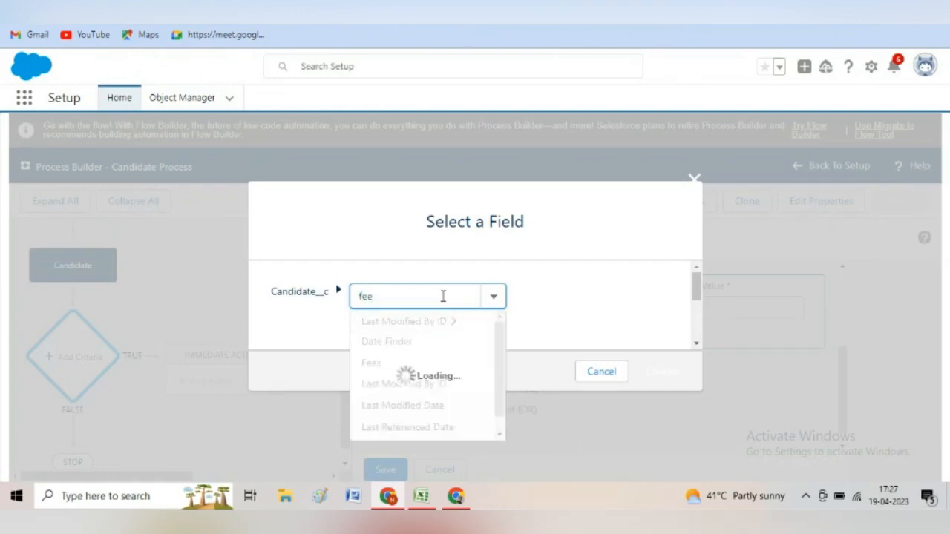
pyautogui.click(409, 324)
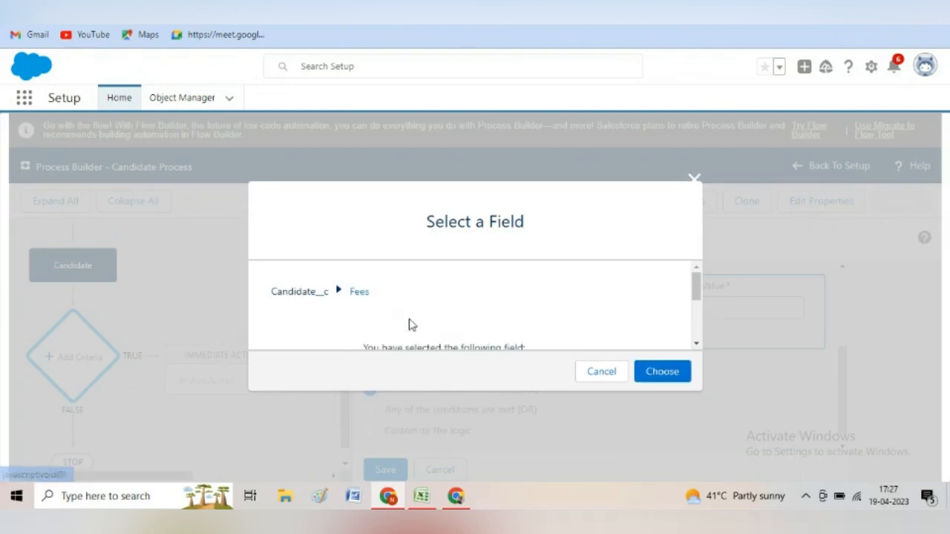
pyautogui.click(654, 371)
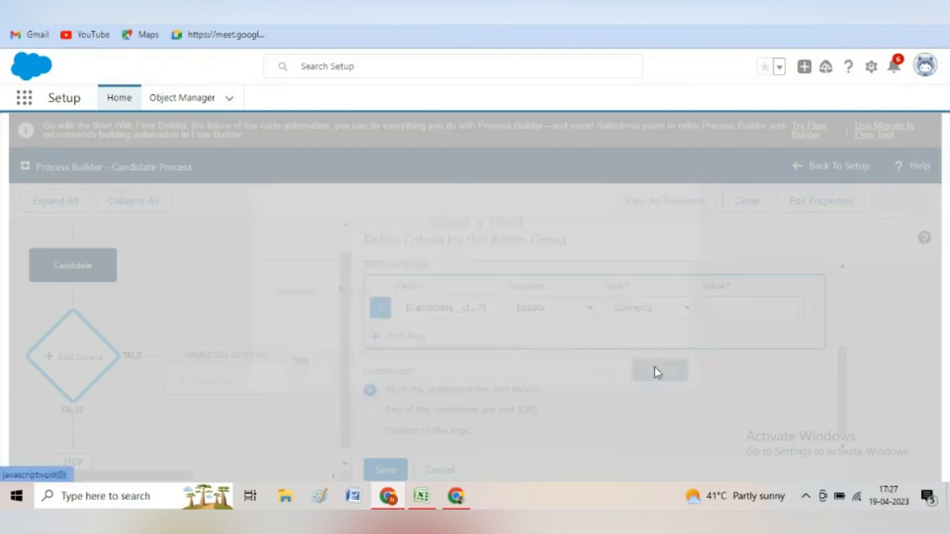
# Step: Set the Fees condition to Less than 10000 and save the criteria
pyautogui.click(549, 310)
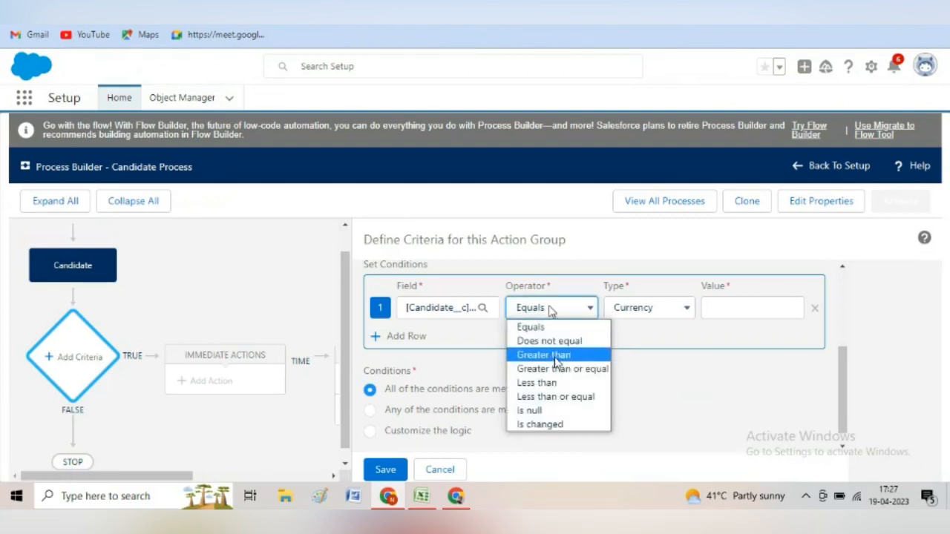
pyautogui.click(557, 382)
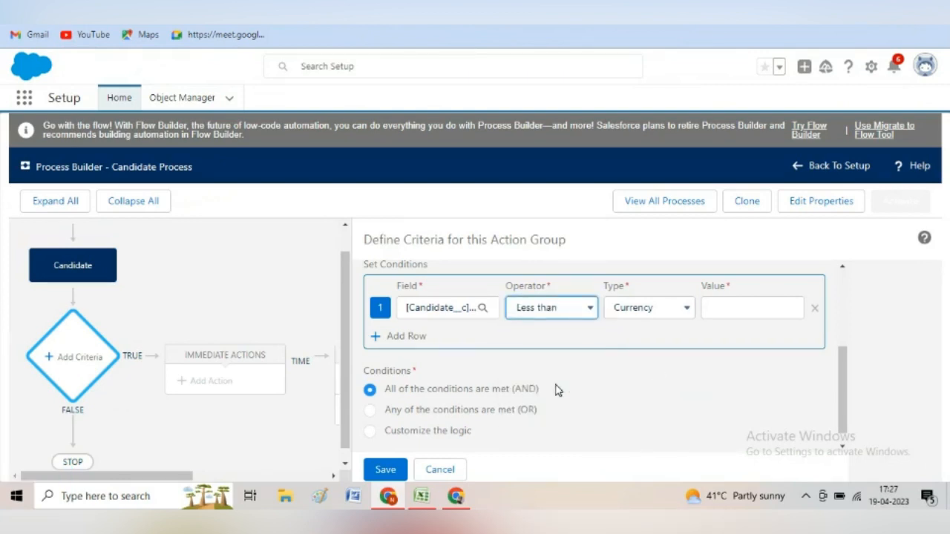
pyautogui.click(710, 305)
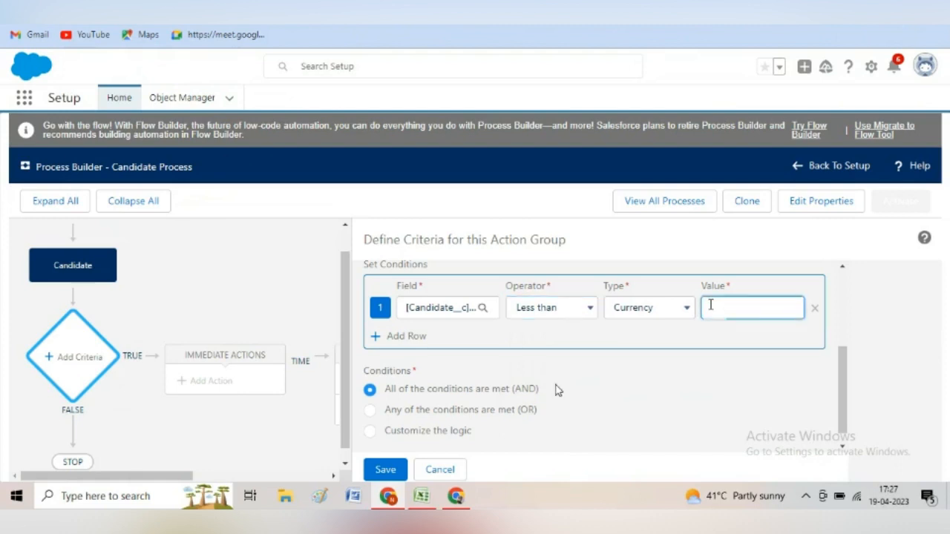
pyautogui.write('10000')
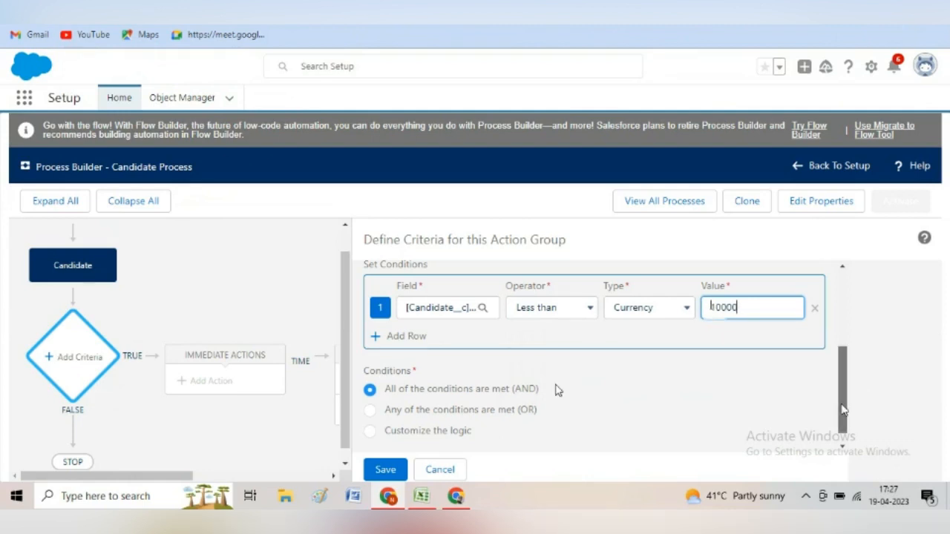
pyautogui.moveTo(843, 410); pyautogui.dragTo(842, 418)
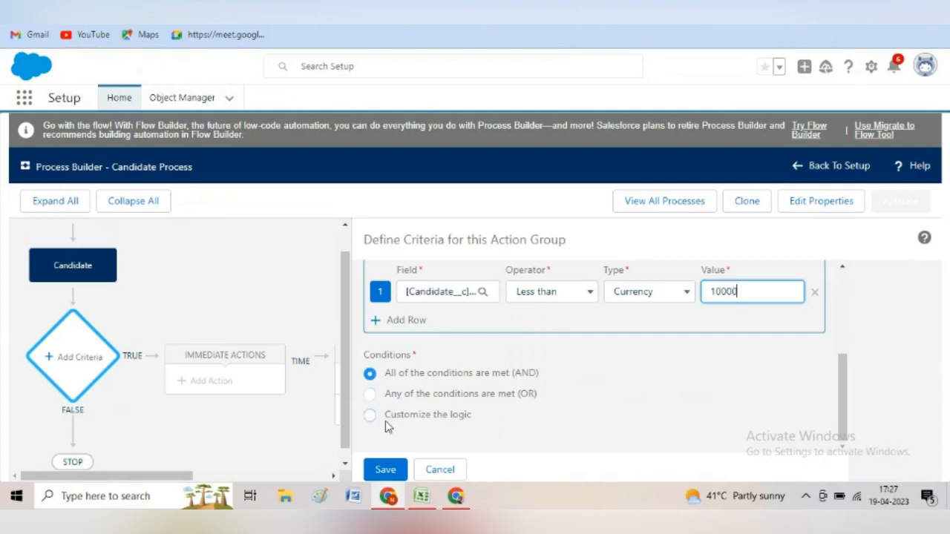
pyautogui.click(385, 471)
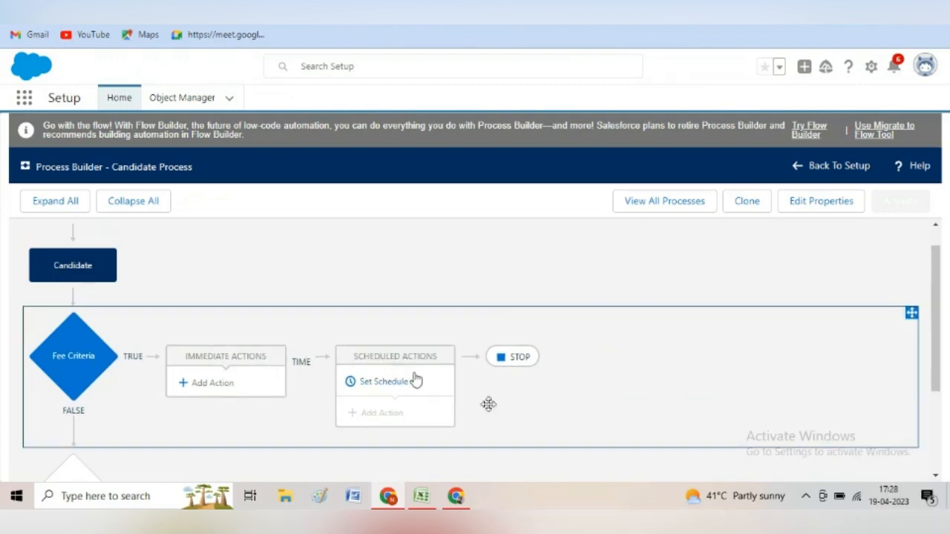
# Step: Add an immediate action to Fee Criteria with the type Submit for Approval and the name "Candidate Fee Approval"
pyautogui.click(934, 475)
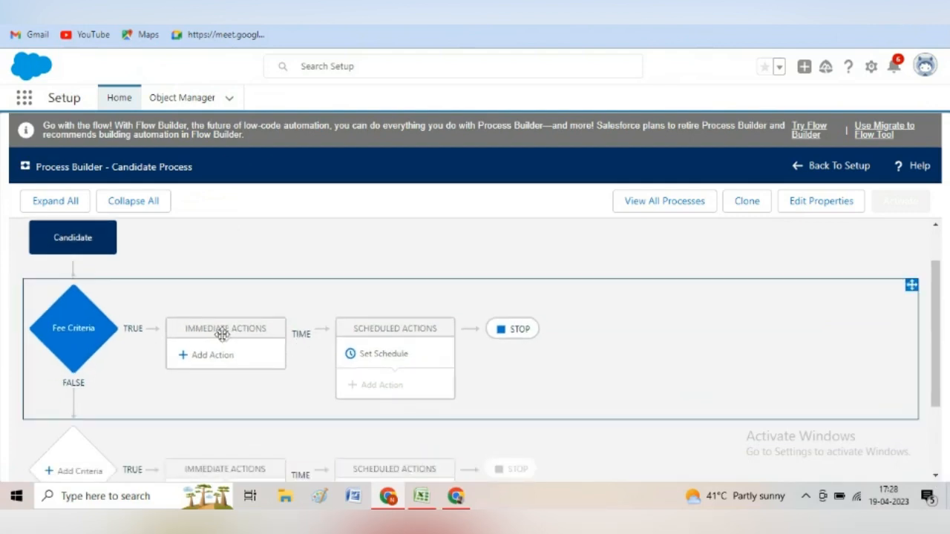
pyautogui.click(934, 475)
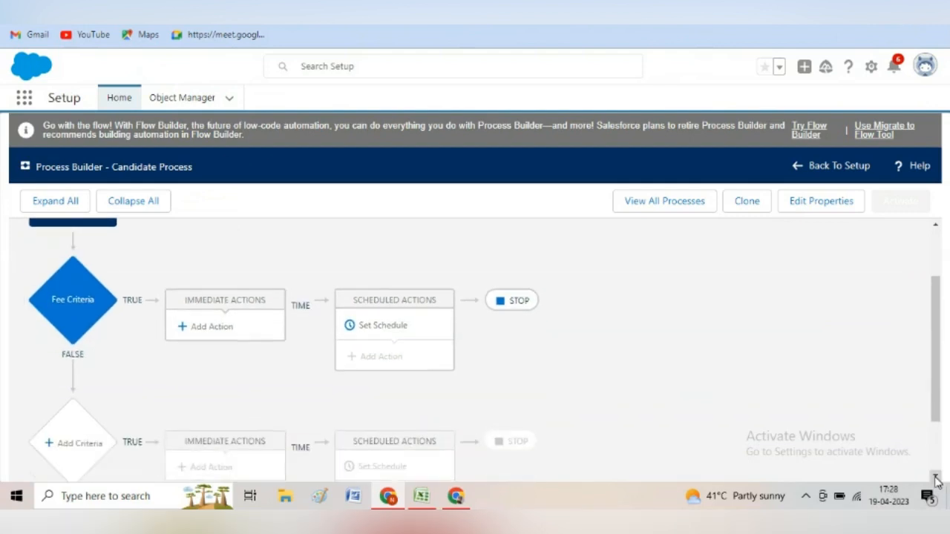
pyautogui.click(202, 329)
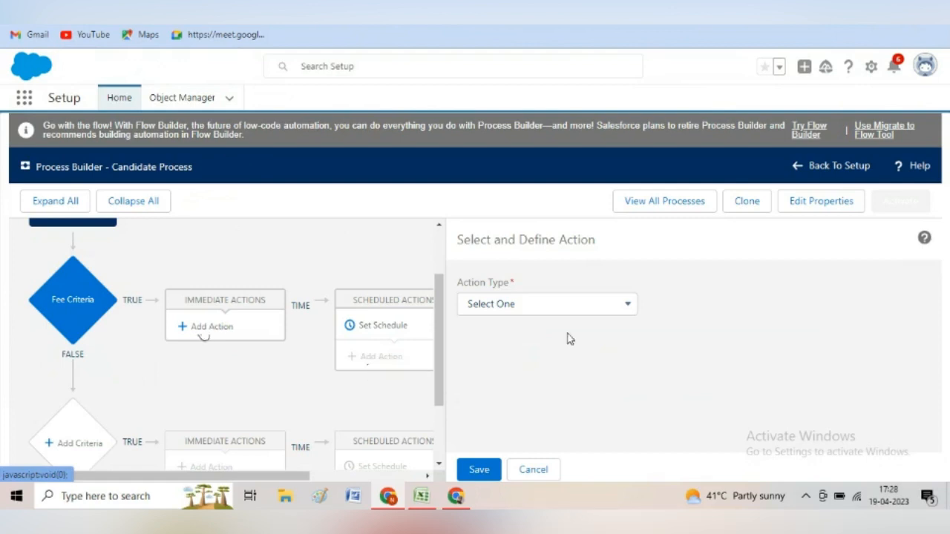
pyautogui.click(544, 306)
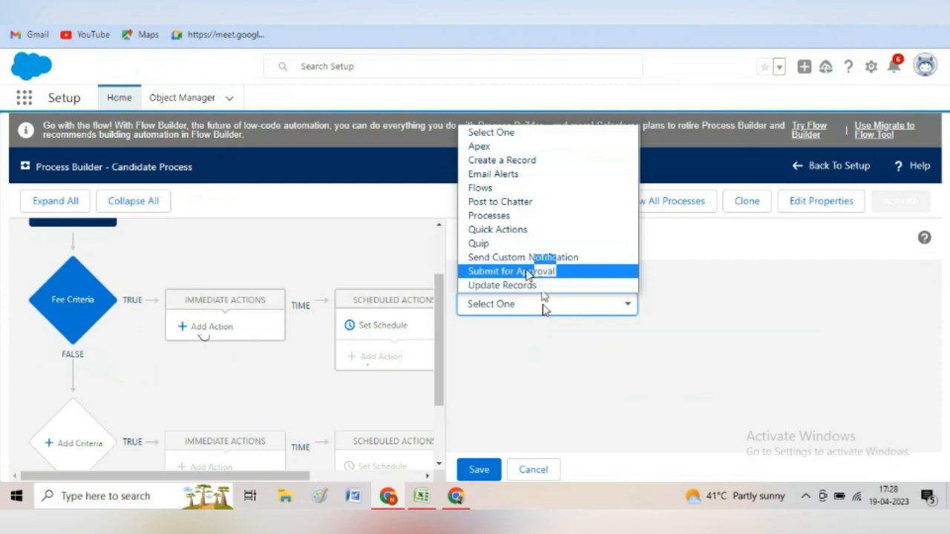
pyautogui.click(528, 272)
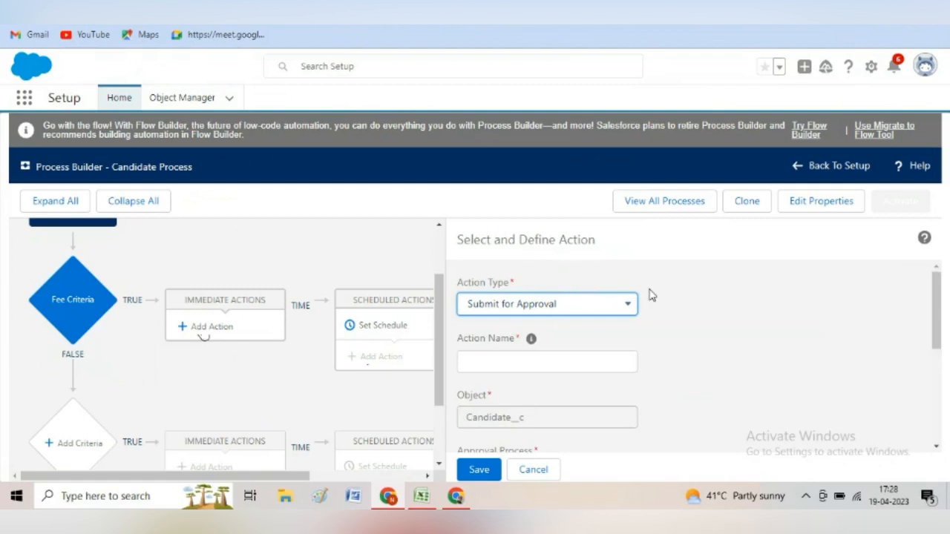
pyautogui.click(495, 361)
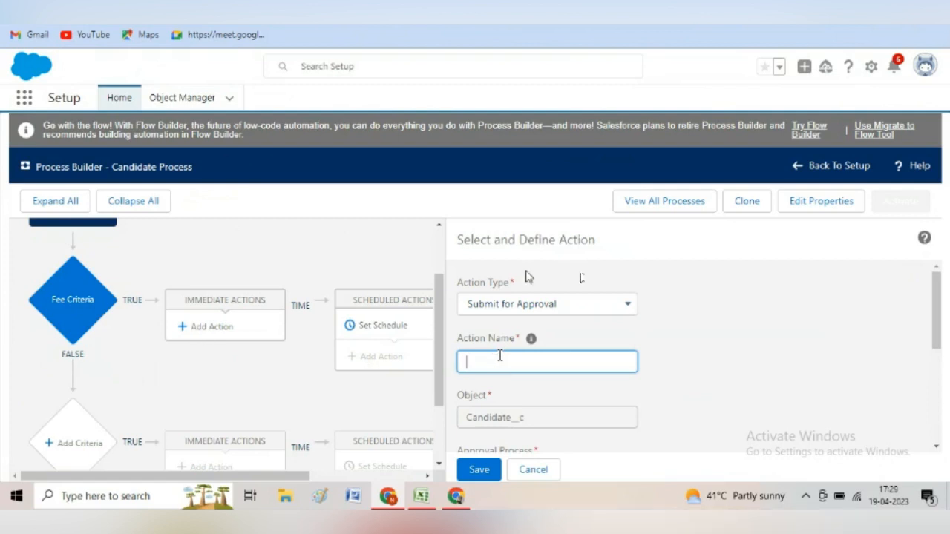
pyautogui.write('Candidate Fee Approval')
# Step: Make the action use a specific approval process and select the Candidate Fee Approval process
pyautogui.click(936, 447)
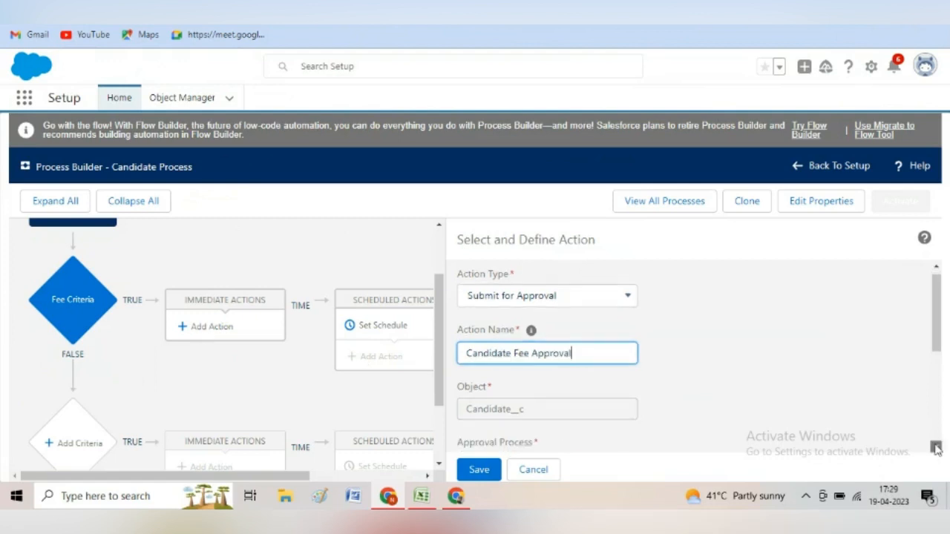
pyautogui.scroll(-3, 935, 447)
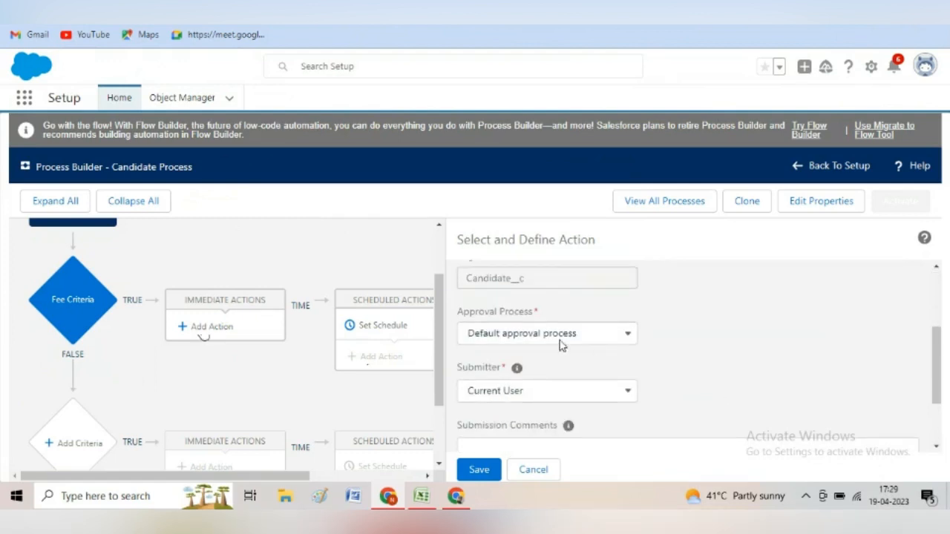
pyautogui.click(570, 337)
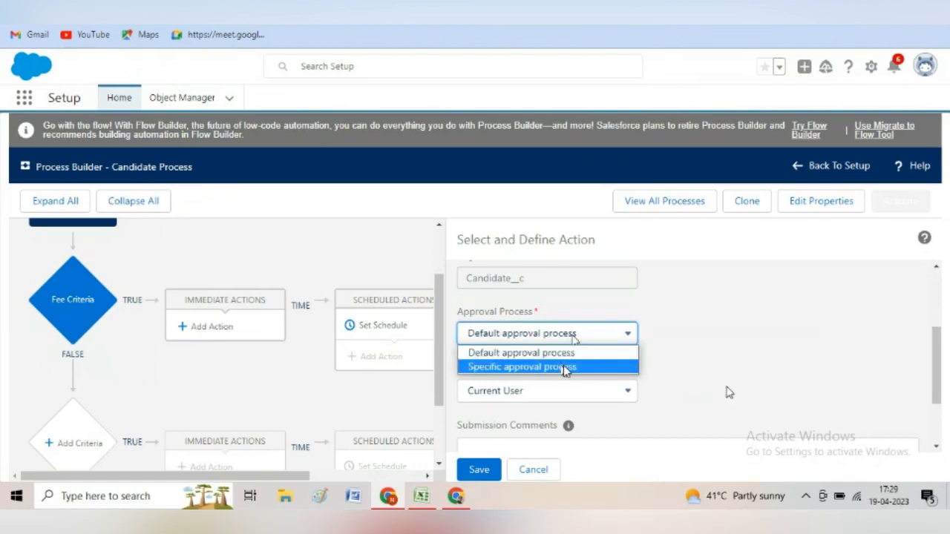
pyautogui.click(564, 368)
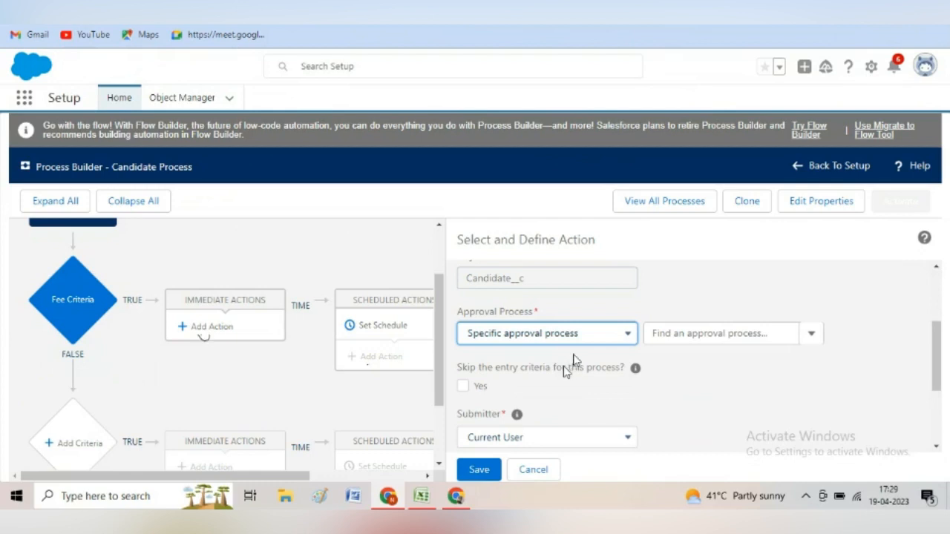
pyautogui.click(676, 335)
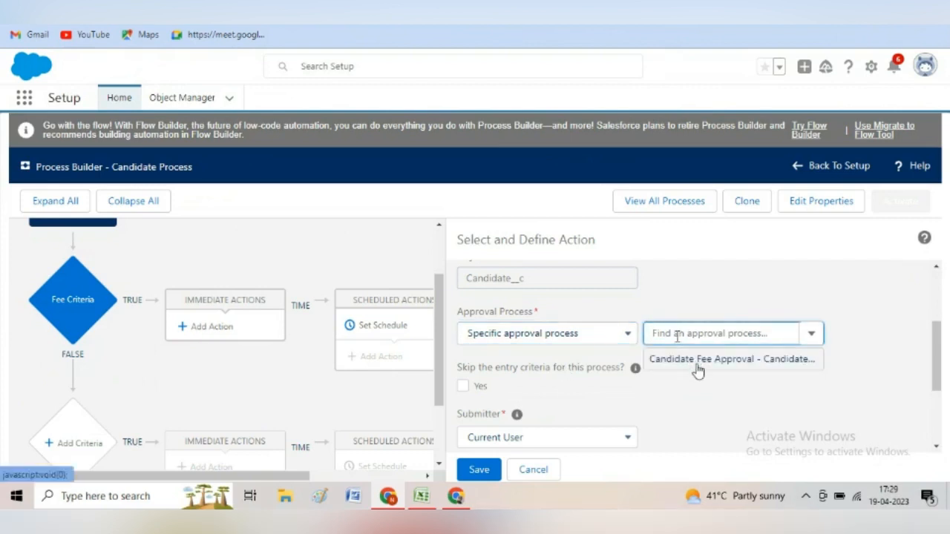
pyautogui.click(698, 362)
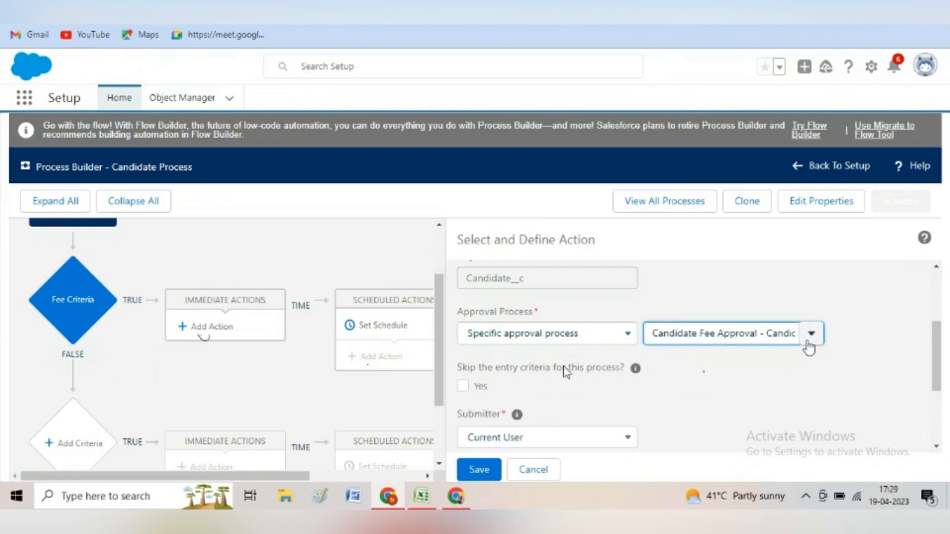
# Step: Set the submitter of the approval action to Current User and save the action
pyautogui.click(936, 447)
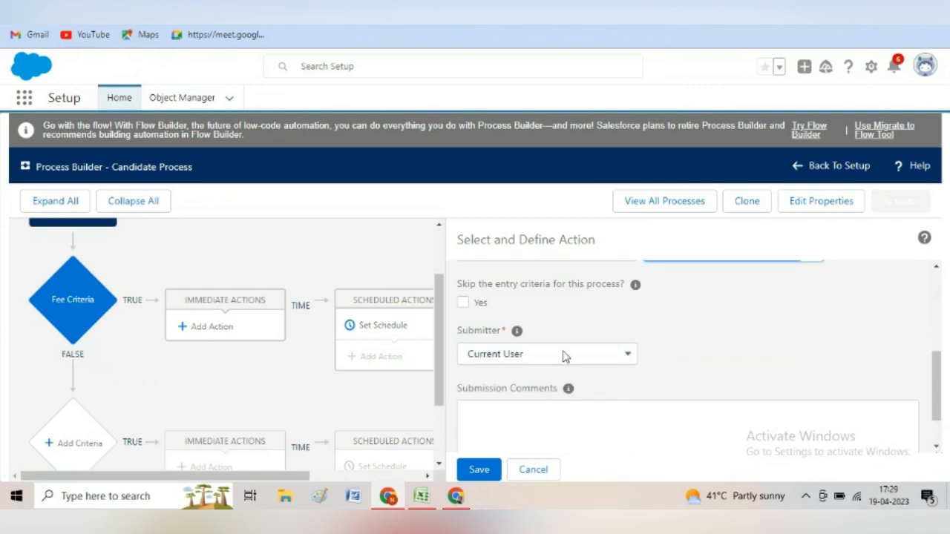
pyautogui.click(564, 356)
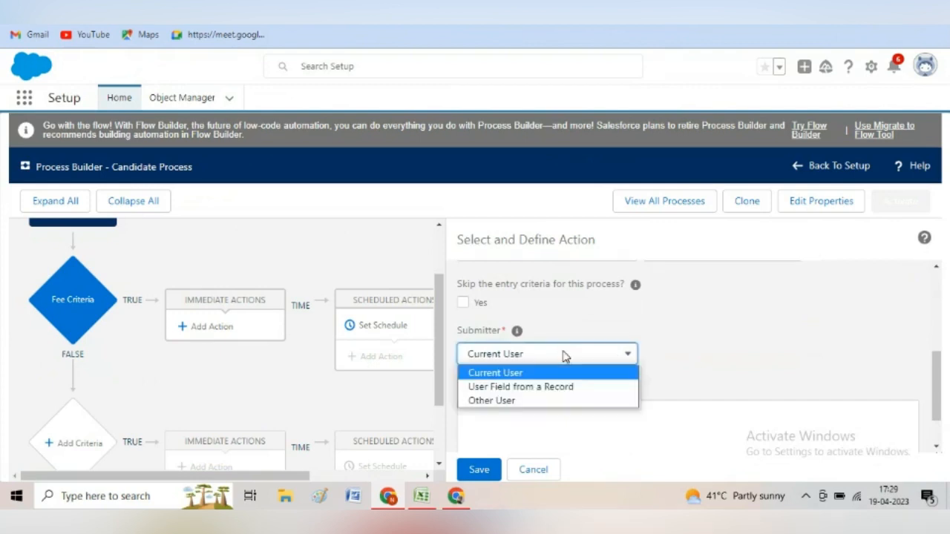
pyautogui.click(523, 373)
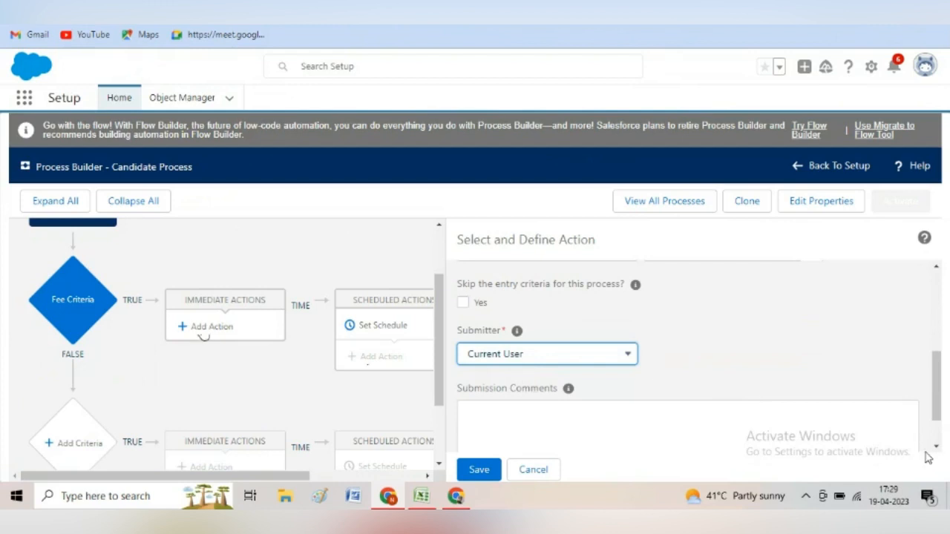
pyautogui.scroll(-1, 667, 356)
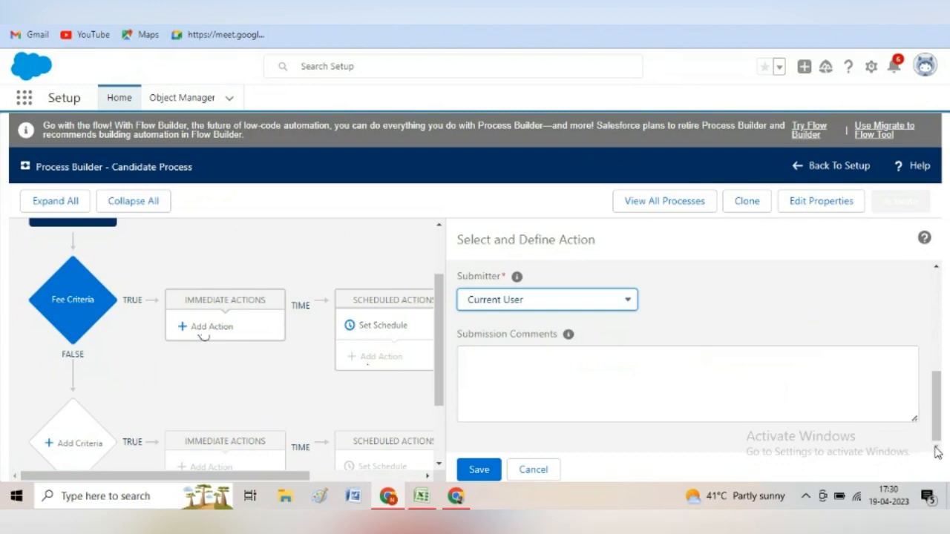
pyautogui.click(488, 472)
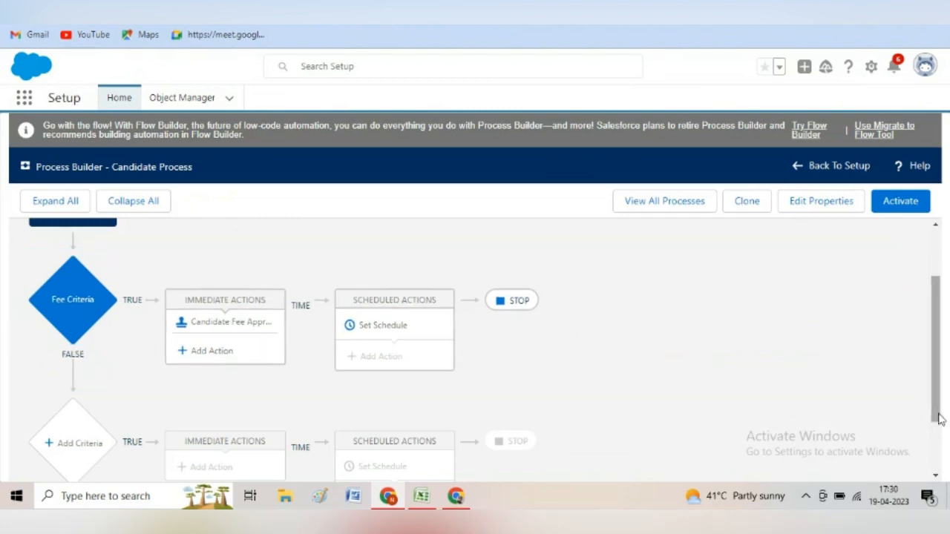
# Step: Activate the Candidate Process and confirm the version activation
pyautogui.moveTo(939, 419); pyautogui.dragTo(938, 375)
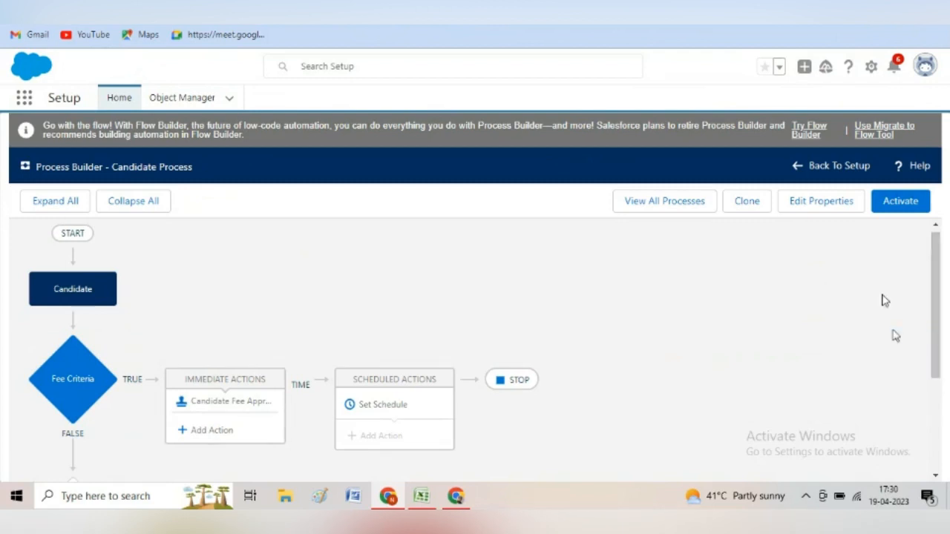
pyautogui.click(894, 204)
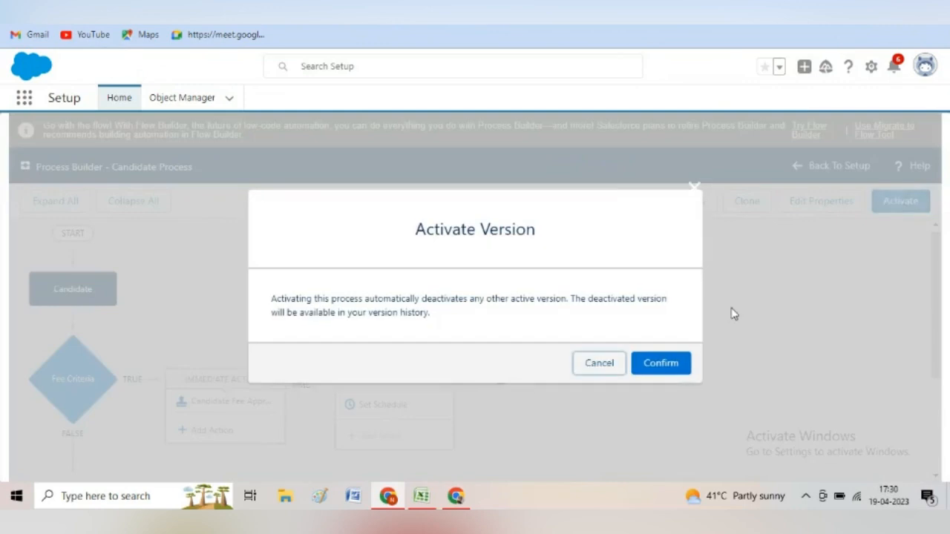
pyautogui.click(663, 365)
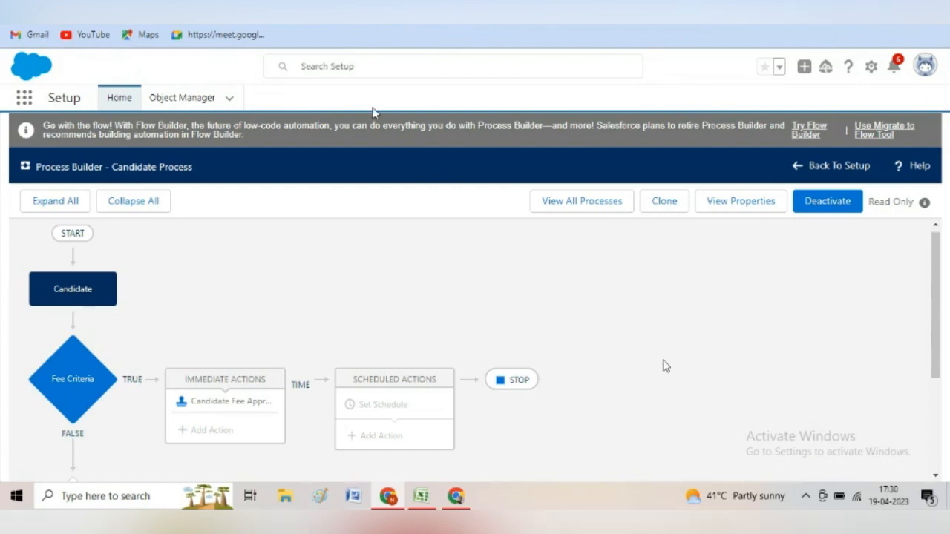
# Step: Open the Candidates list in the Training Management app and reread the fees use case in the Excel worksheet
pyautogui.click(413, 10)
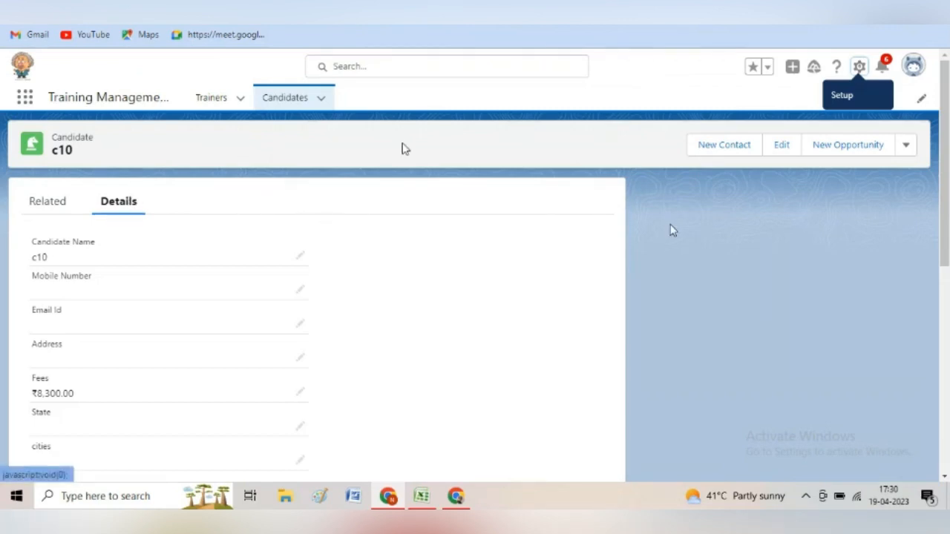
pyautogui.click(279, 104)
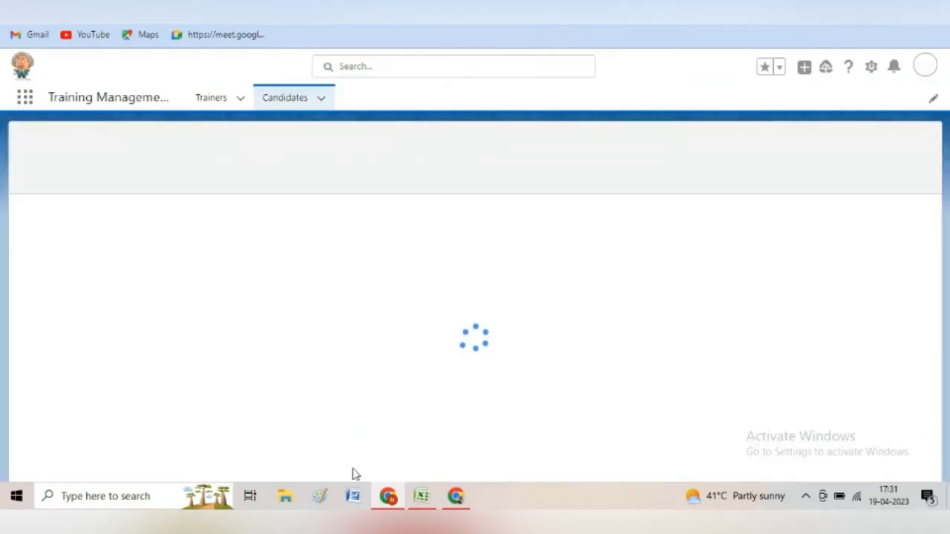
pyautogui.click(421, 497)
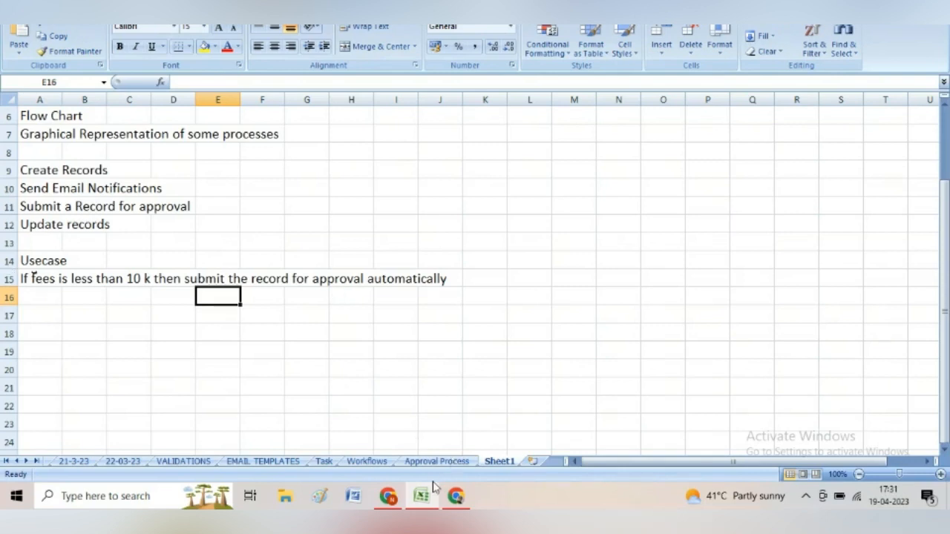
pyautogui.click(395, 499)
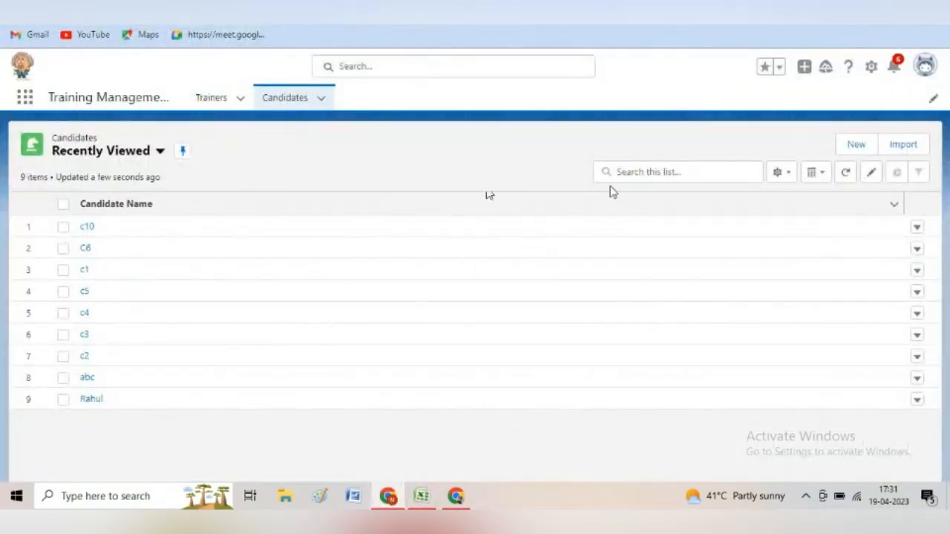
# Step: Start a new candidate record named c11 with Fees of 7500
pyautogui.click(853, 146)
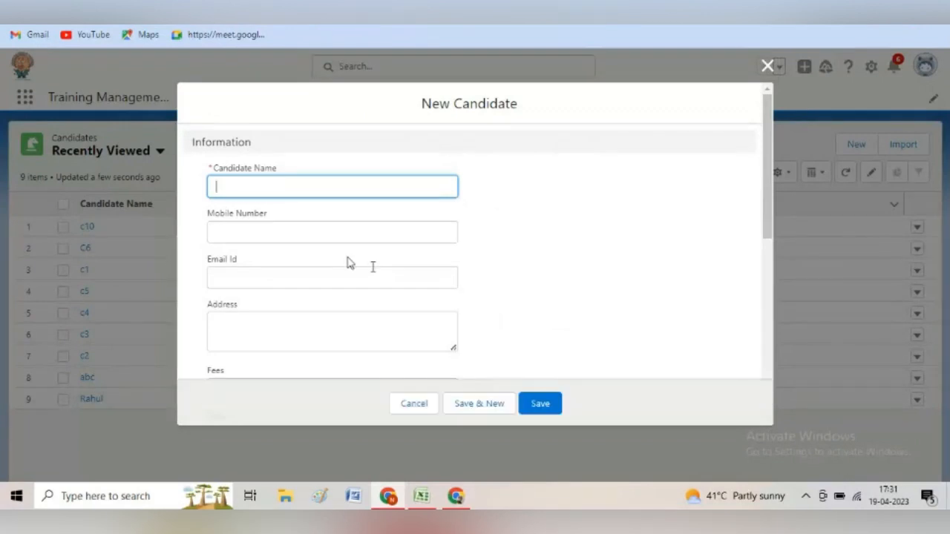
pyautogui.write('c11')
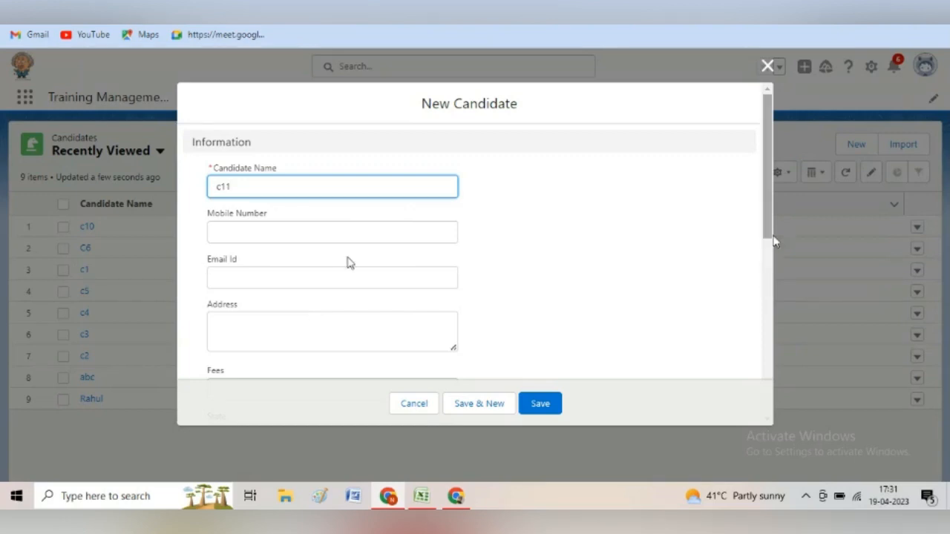
pyautogui.moveTo(772, 241); pyautogui.dragTo(770, 258)
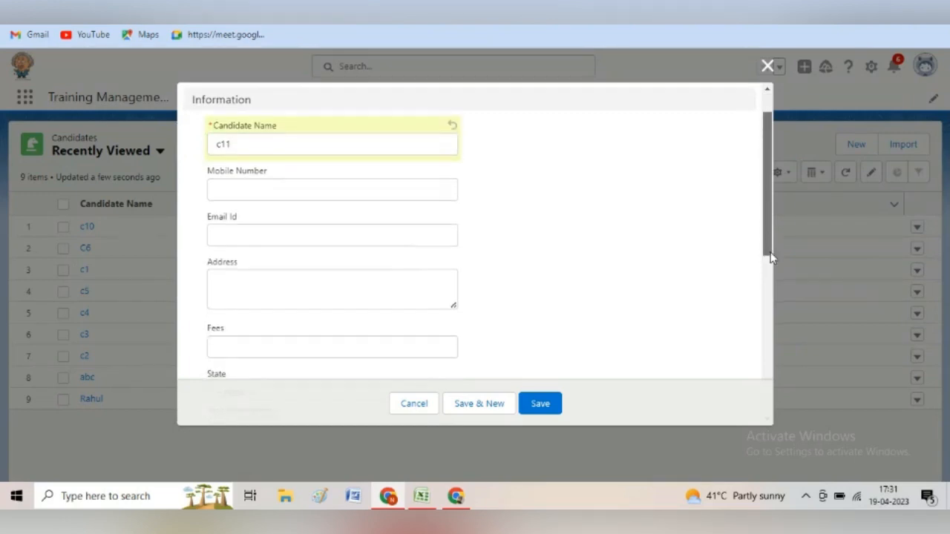
pyautogui.click(266, 336)
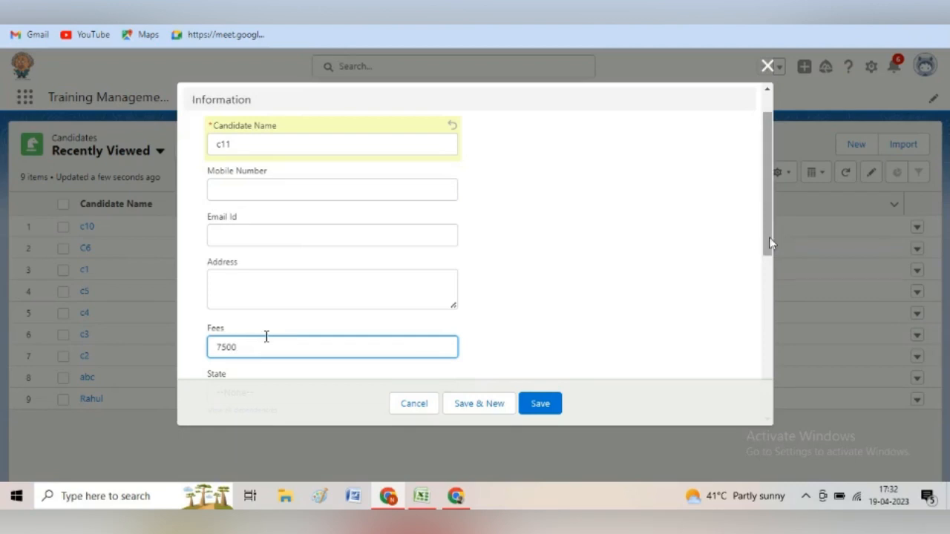
# Step: Assign trainer T1 to the new candidate and save the record
pyautogui.moveTo(769, 247); pyautogui.dragTo(786, 313)
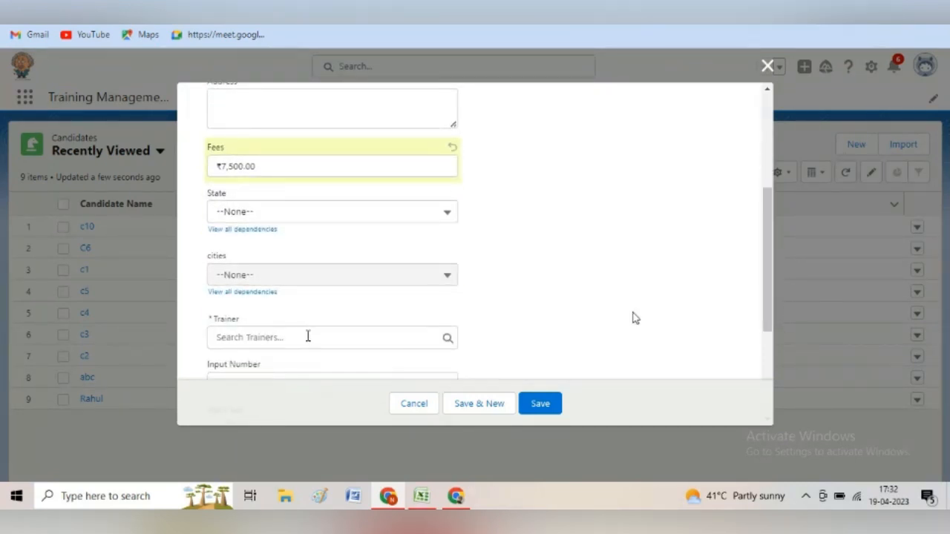
pyautogui.click(310, 337)
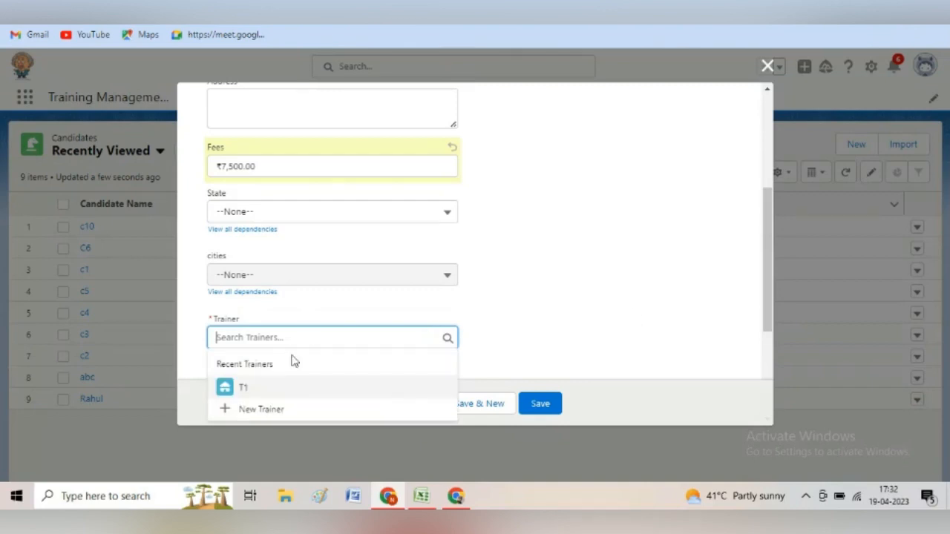
pyautogui.click(265, 389)
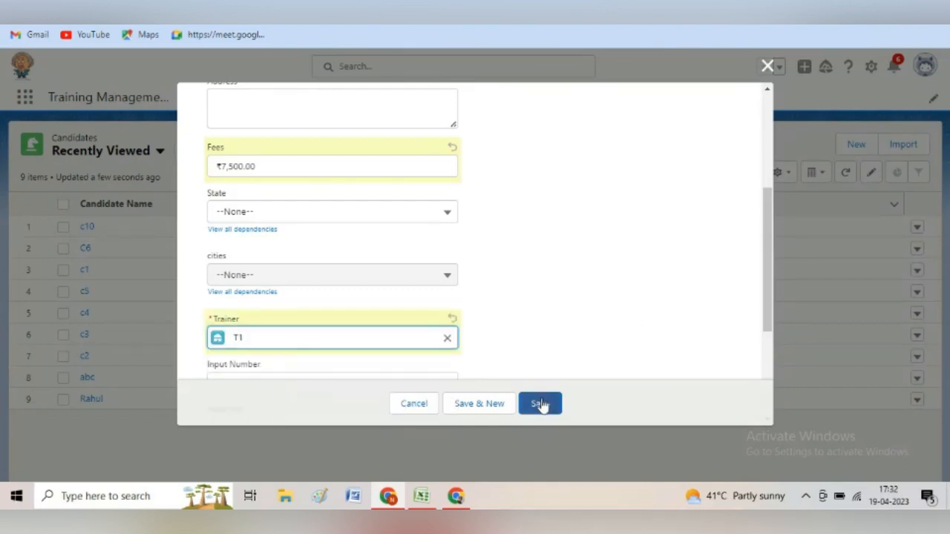
pyautogui.click(541, 404)
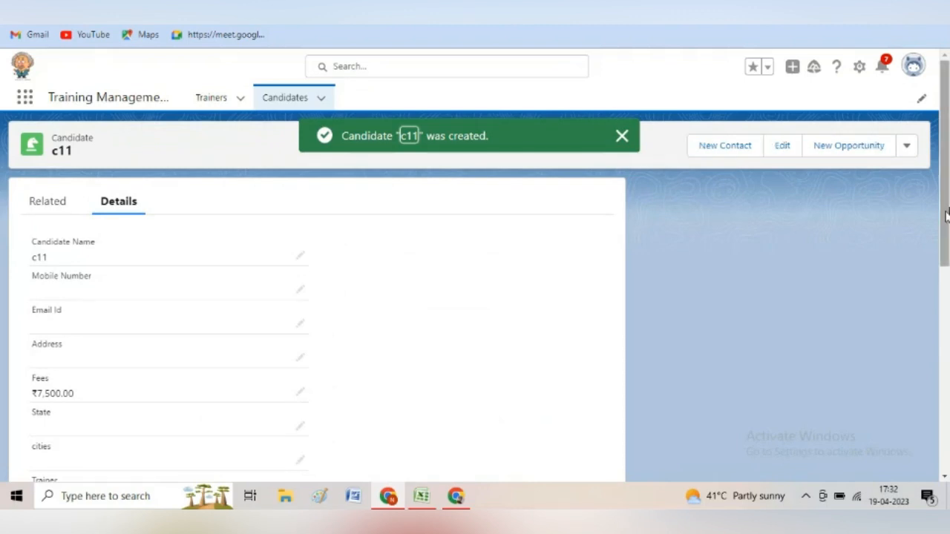
# Step: Check the Approval Status of candidate c11 and return to the Candidates list
pyautogui.moveTo(946, 215); pyautogui.dragTo(947, 423)
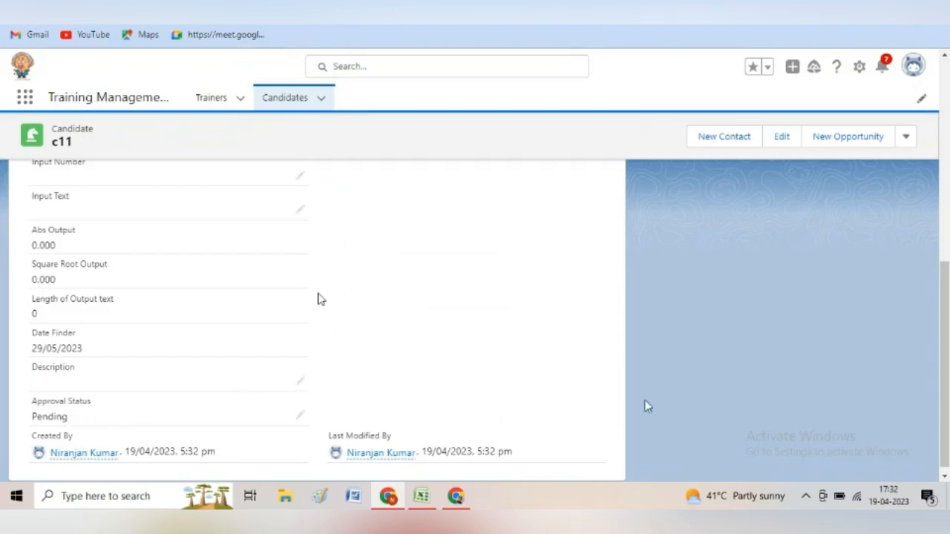
pyautogui.moveTo(945, 359); pyautogui.dragTo(946, 128)
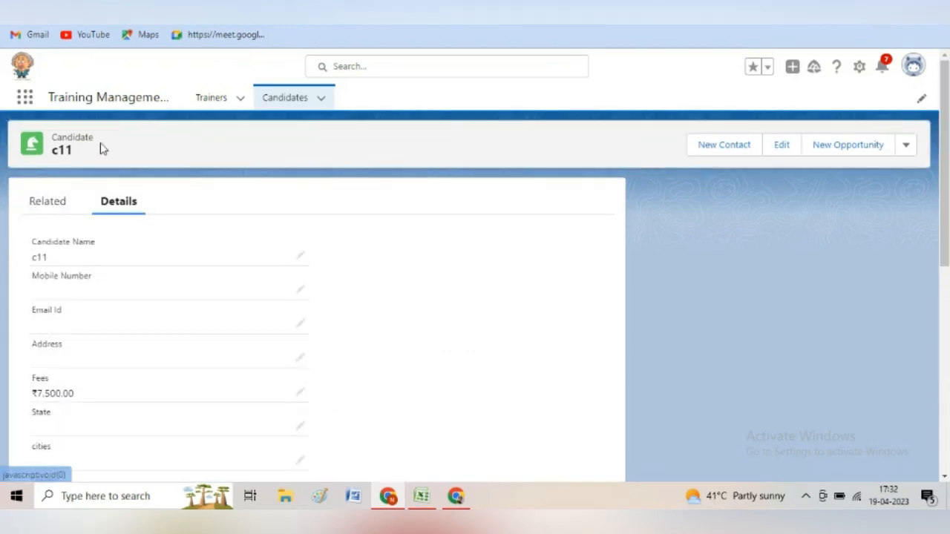
pyautogui.click(290, 97)
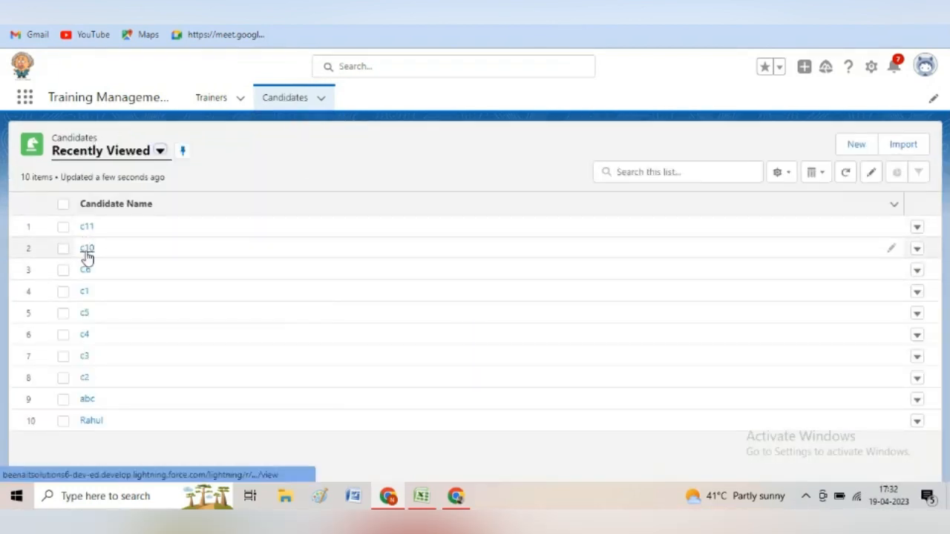
# Step: Open candidate c10 and examine its Approval Status and the additional actions available for the record
pyautogui.click(87, 249)
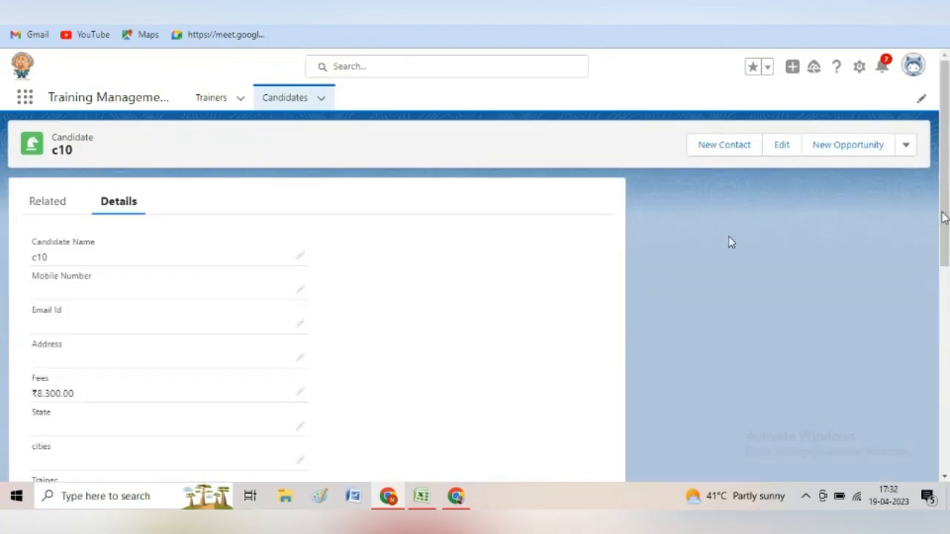
pyautogui.moveTo(938, 217); pyautogui.dragTo(946, 449)
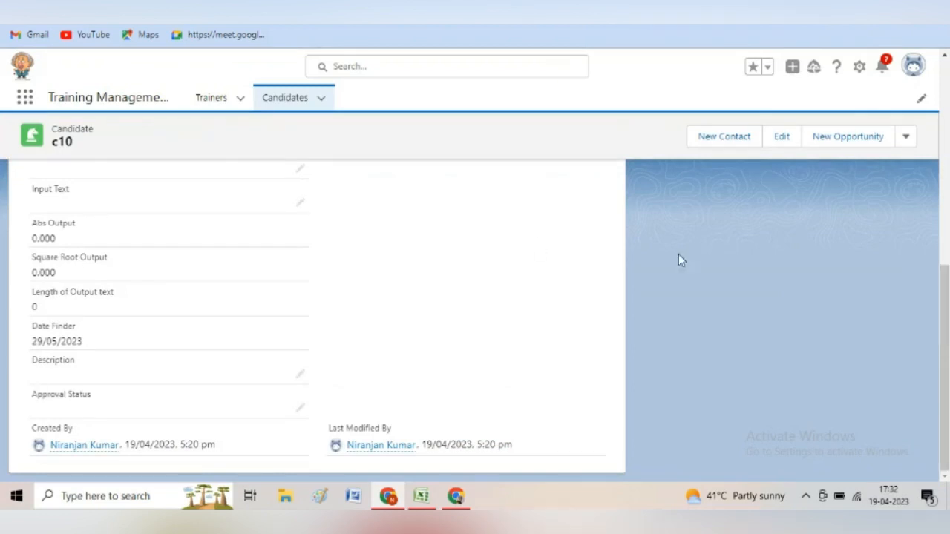
pyautogui.moveTo(941, 377); pyautogui.dragTo(941, 339)
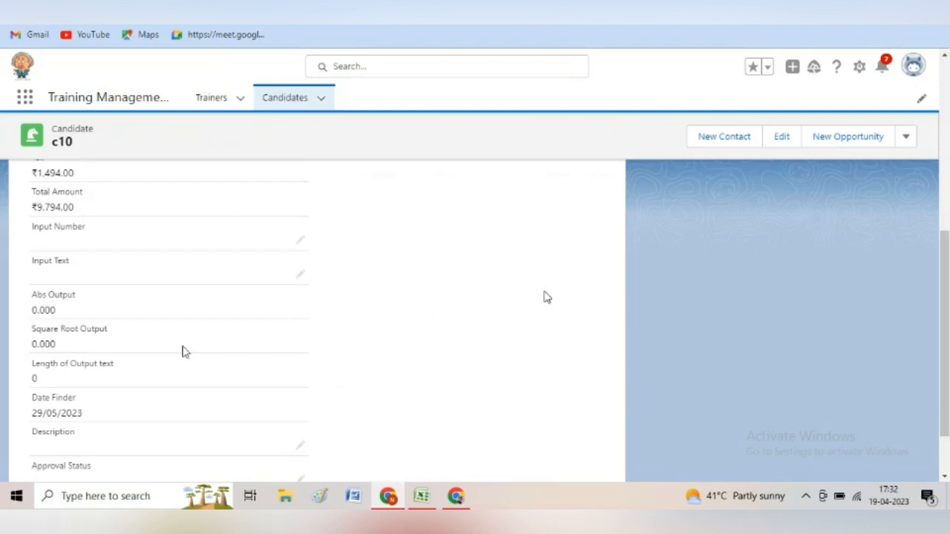
pyautogui.moveTo(947, 280); pyautogui.dragTo(946, 260)
pyautogui.moveTo(945, 334); pyautogui.dragTo(947, 416)
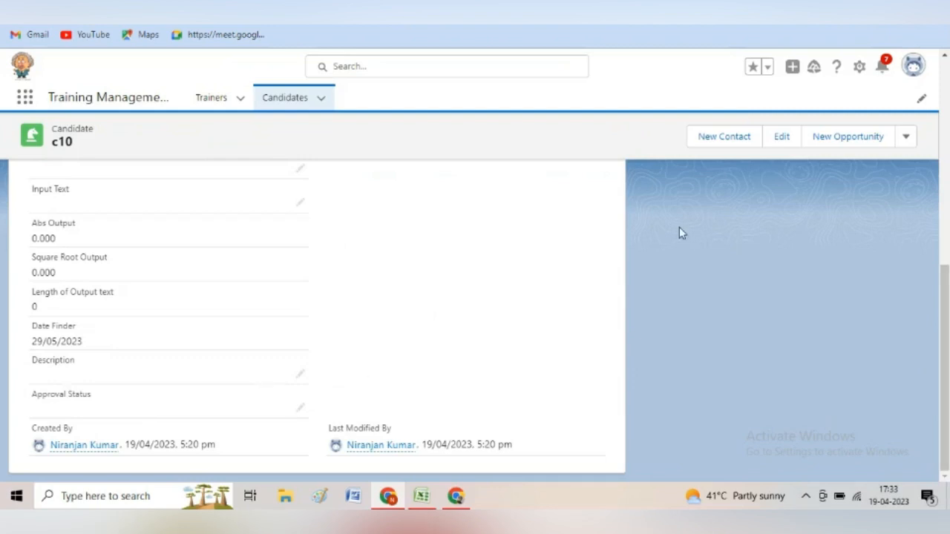
pyautogui.click(906, 140)
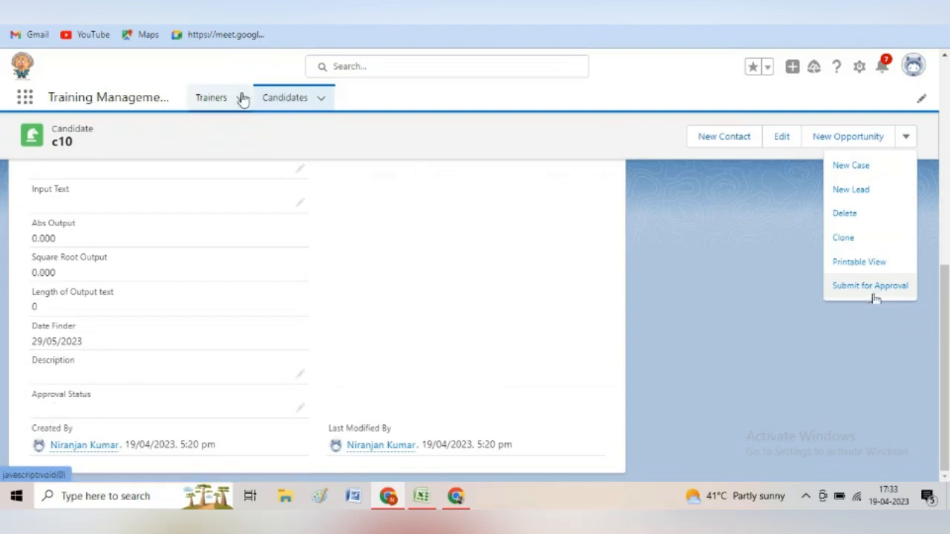
# Step: Reopen candidate c11 and compare its Approval Status with that of c10
pyautogui.click(279, 102)
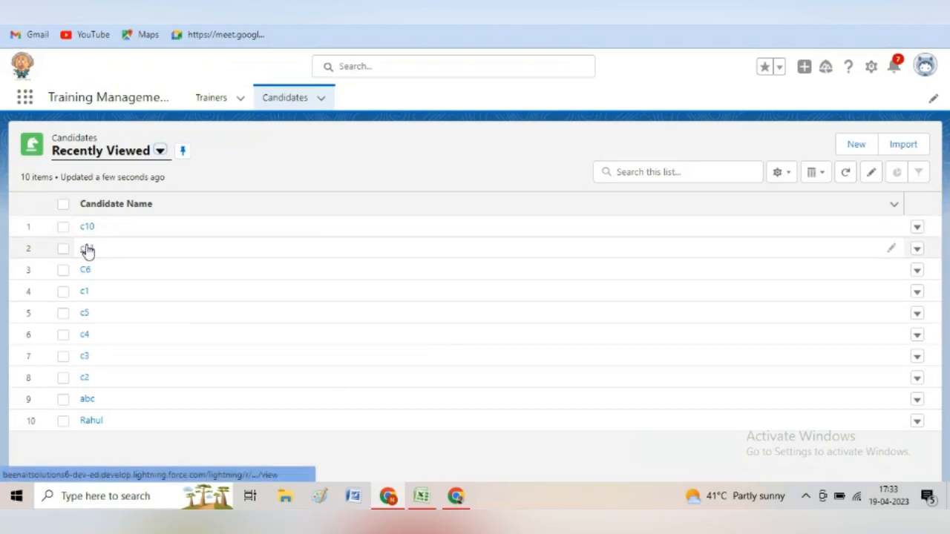
pyautogui.click(86, 248)
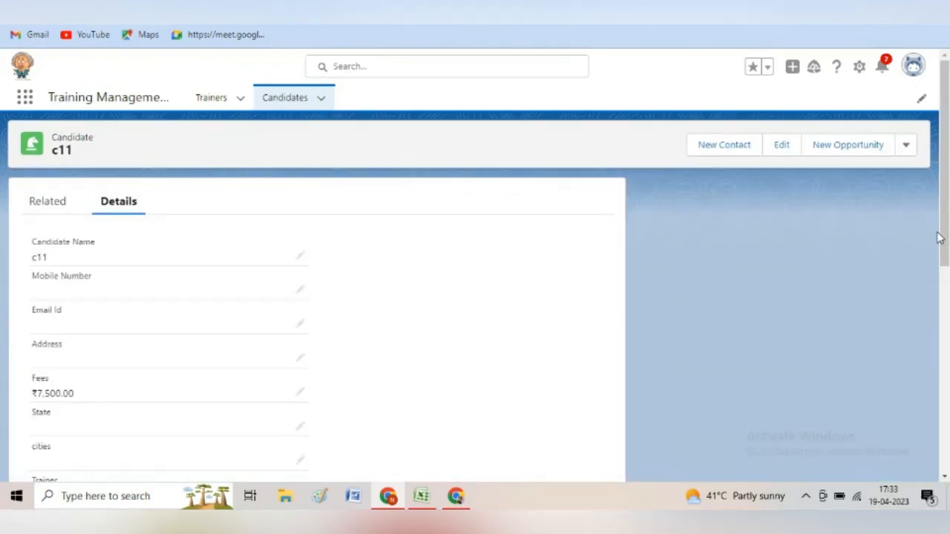
pyautogui.moveTo(947, 236); pyautogui.dragTo(947, 443)
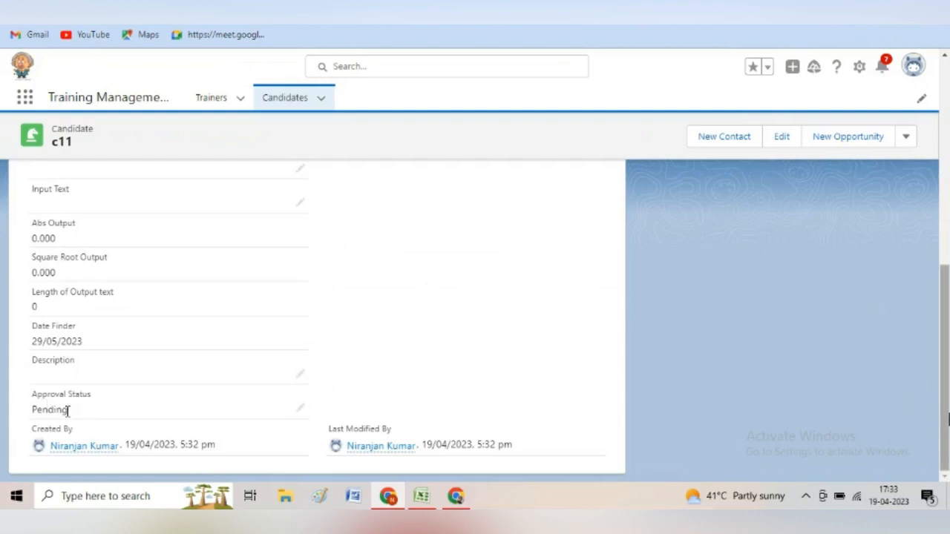
pyautogui.moveTo(944, 432); pyautogui.dragTo(414, 181)
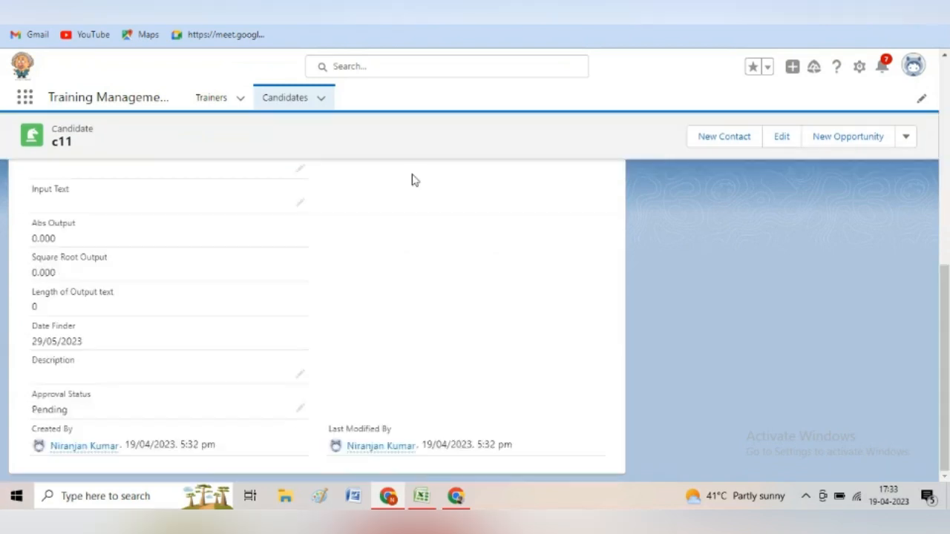
pyautogui.click(946, 241)
pyautogui.click(945, 63)
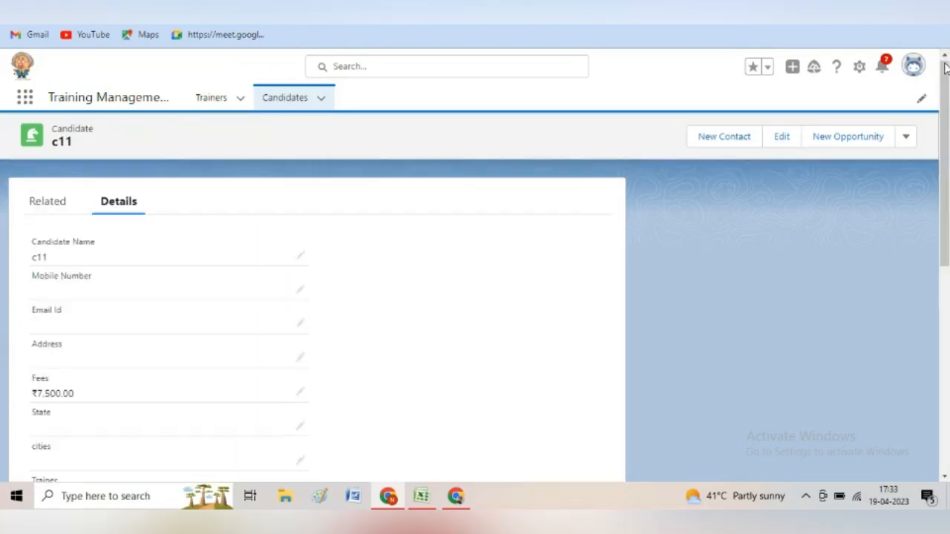
# Step: Examine the approval history of candidate c11 and return to the Candidate Process in Process Builder
pyautogui.click(40, 201)
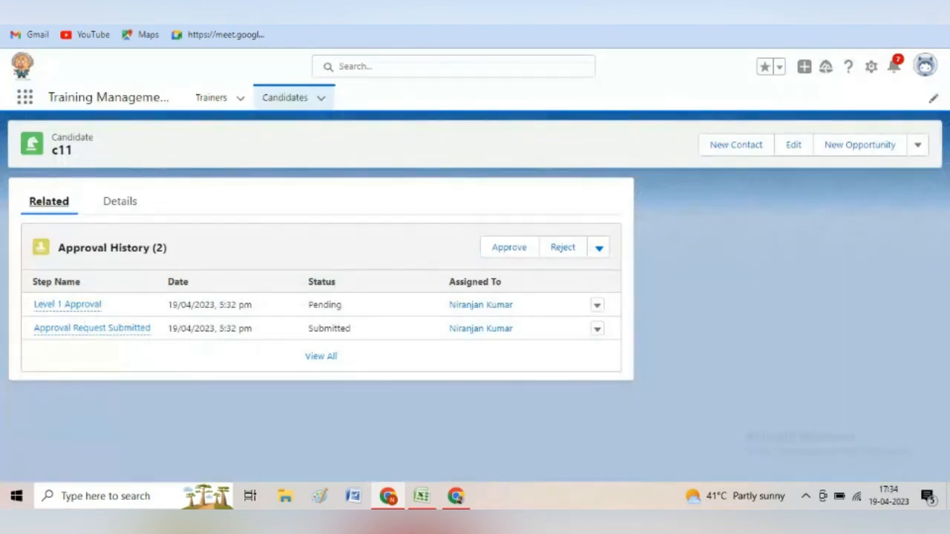
pyautogui.click(431, 7)
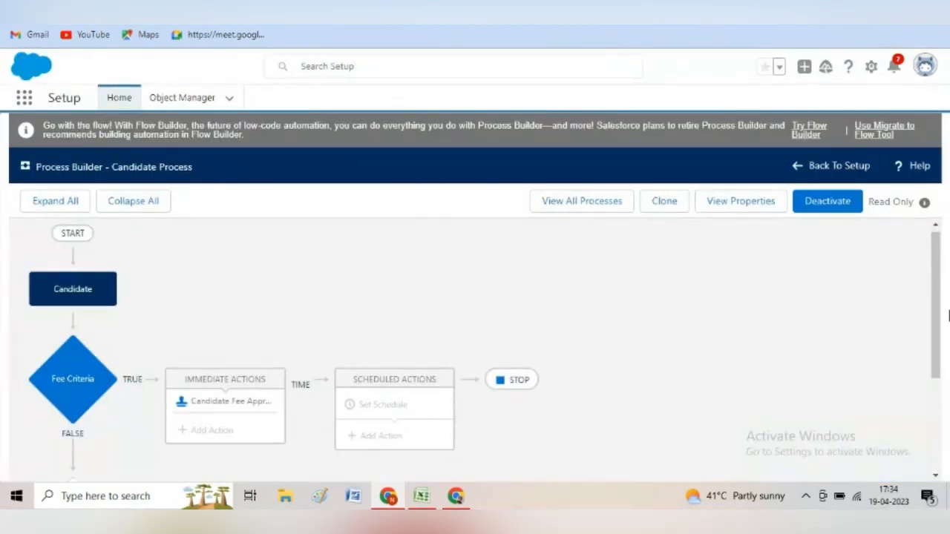
# Step: Switch to the Excel notes and enter "Usecase" in A17 and "Send Email Notification" in A18
pyautogui.moveTo(948, 316)
pyautogui.mouseDown()
pyautogui.moveTo(945, 363)
pyautogui.moveTo(938, 312)
pyautogui.mouseUp()
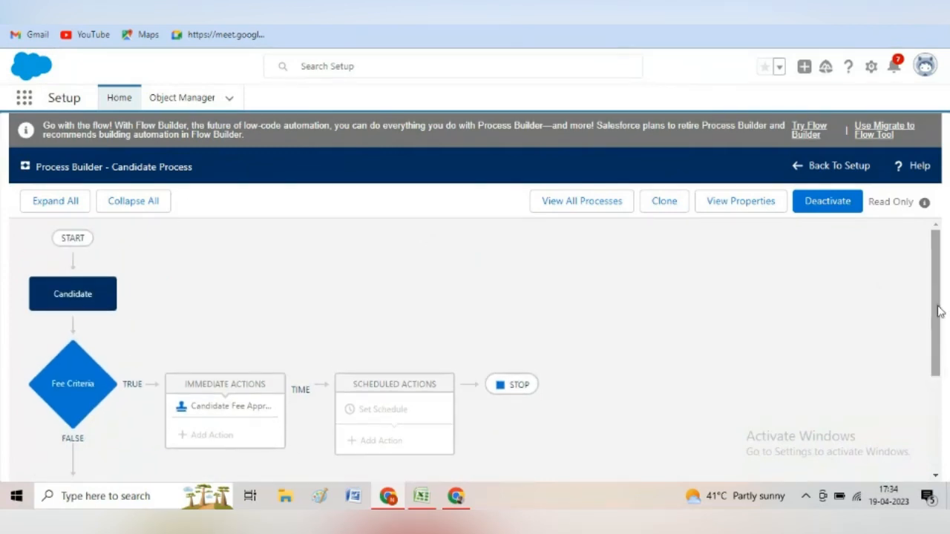
pyautogui.click(422, 496)
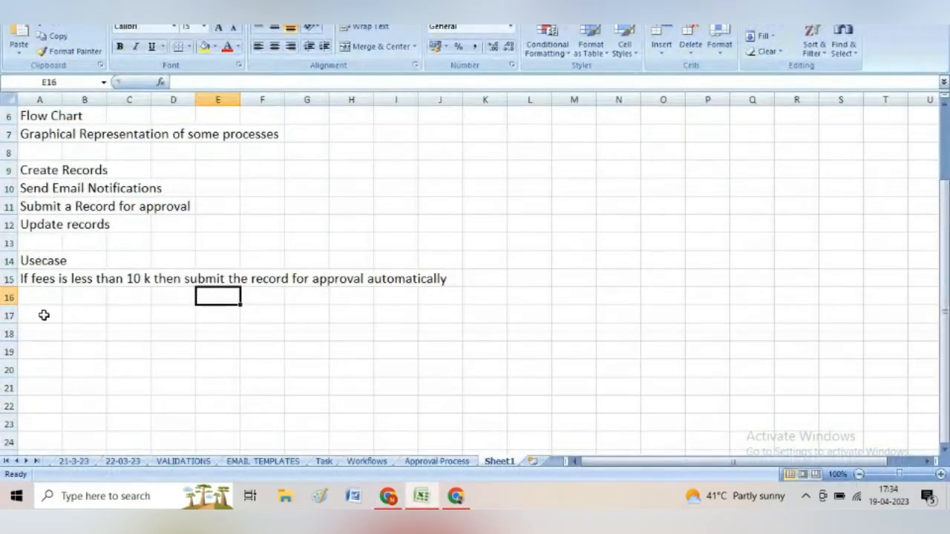
pyautogui.click(44, 313)
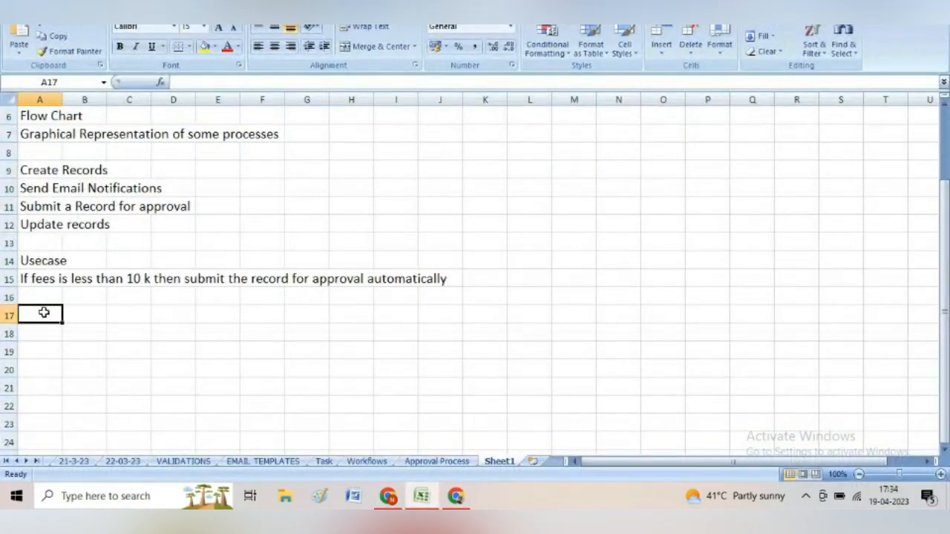
pyautogui.write('Usec')
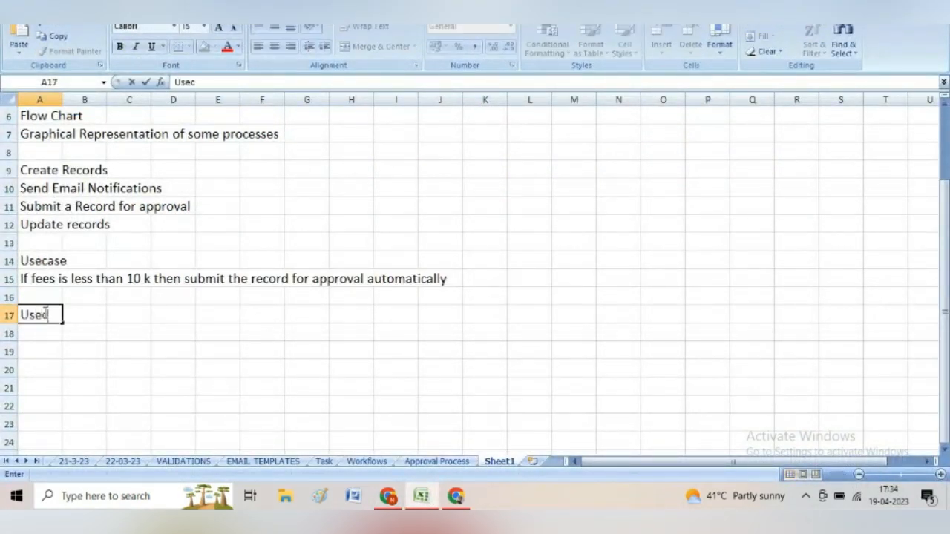
pyautogui.write('ase')
pyautogui.press('Return')
pyautogui.write('S')
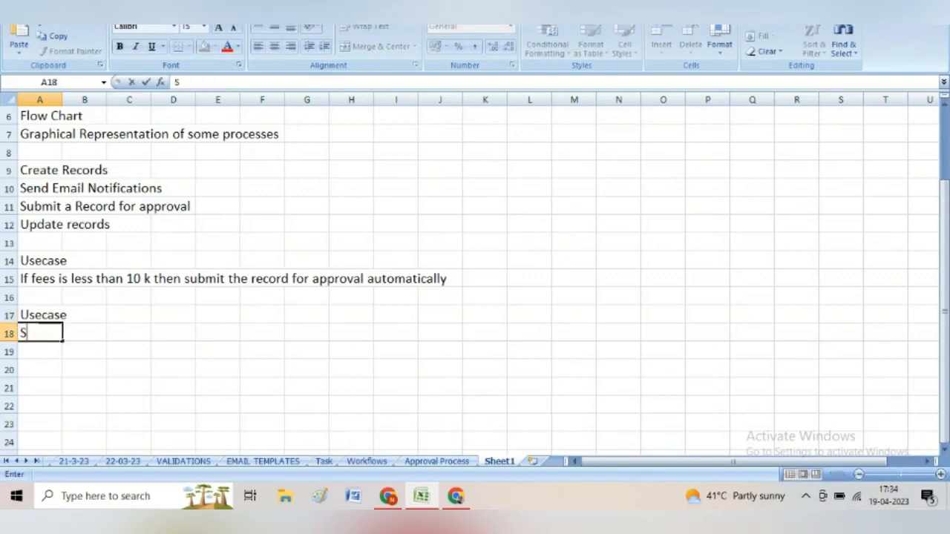
pyautogui.write('end Emai')
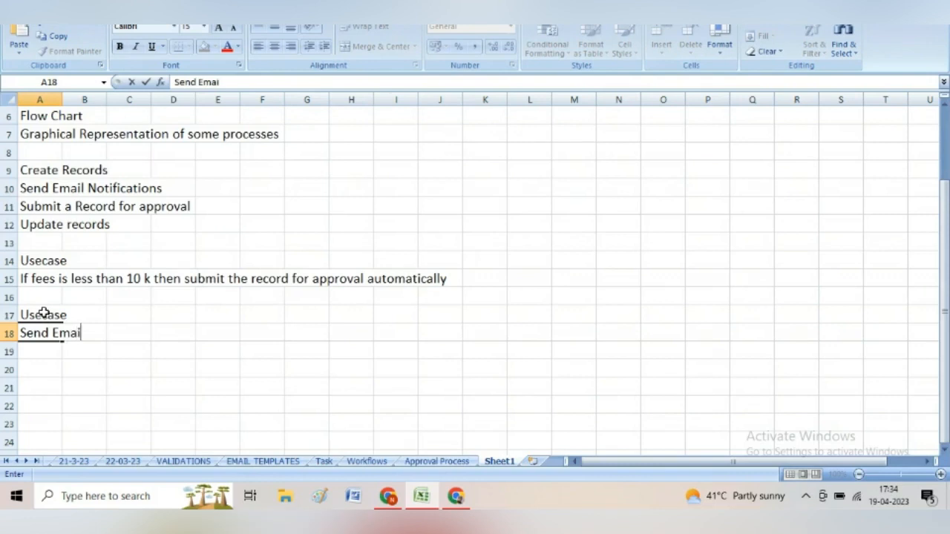
pyautogui.write('l Noti')
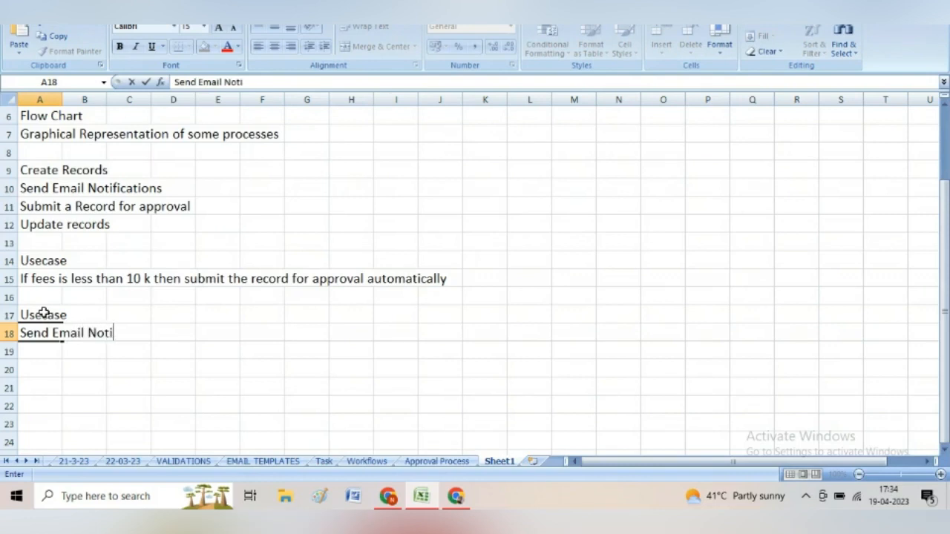
pyautogui.write('fication')
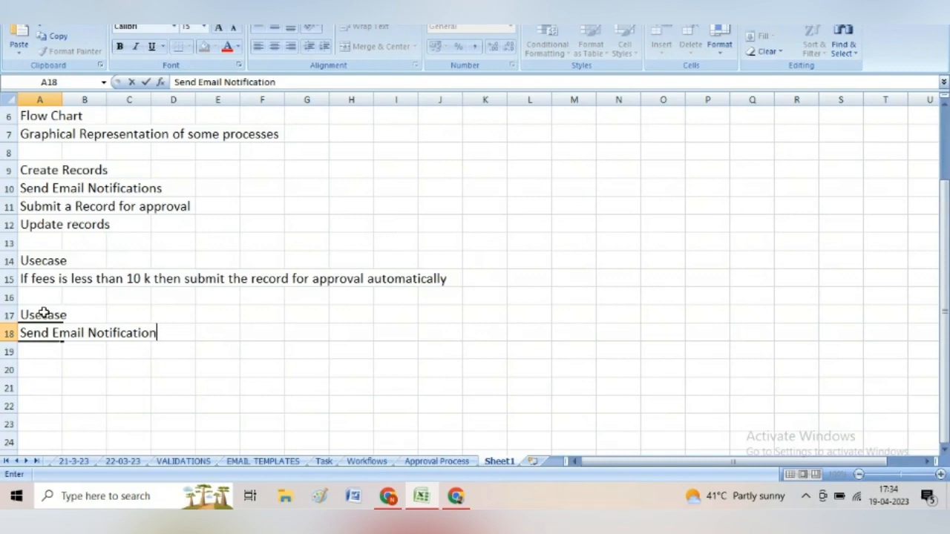
pyautogui.press('Return')
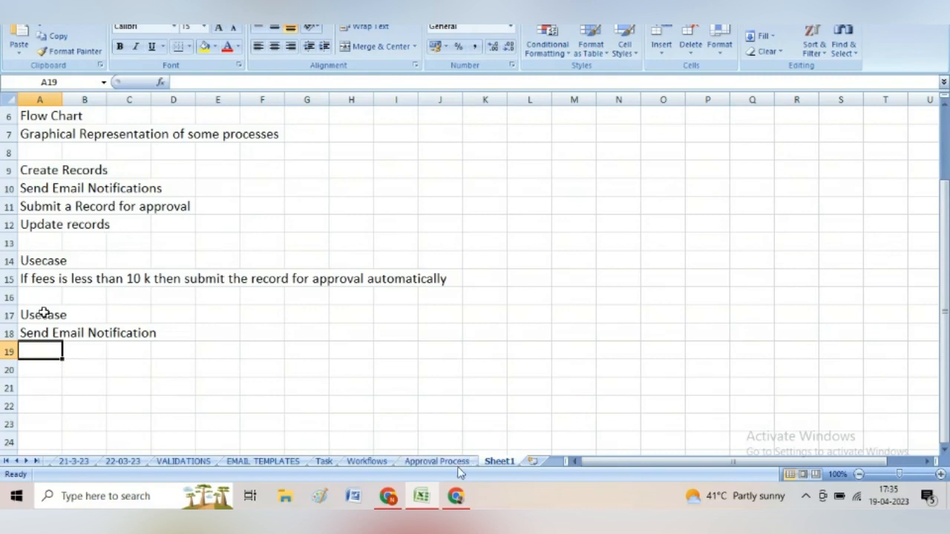
# Step: Switch back to Salesforce Process Builder and start a new process named Candidate Process 2, filling in its API name
pyautogui.click(389, 498)
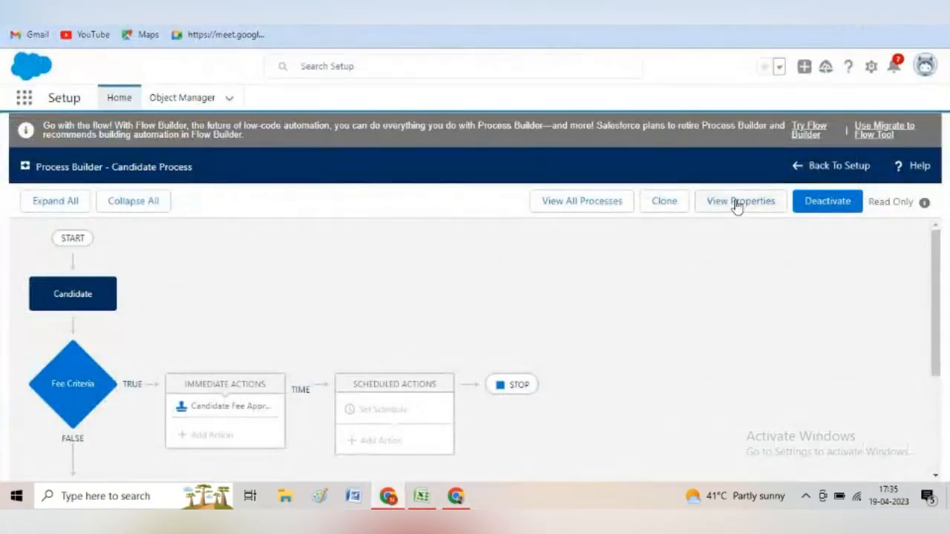
pyautogui.click(588, 207)
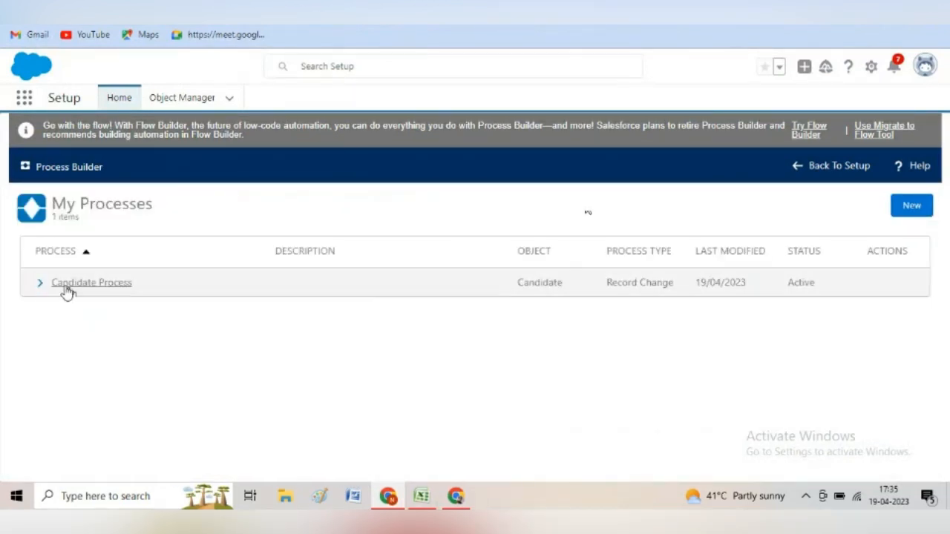
pyautogui.click(910, 205)
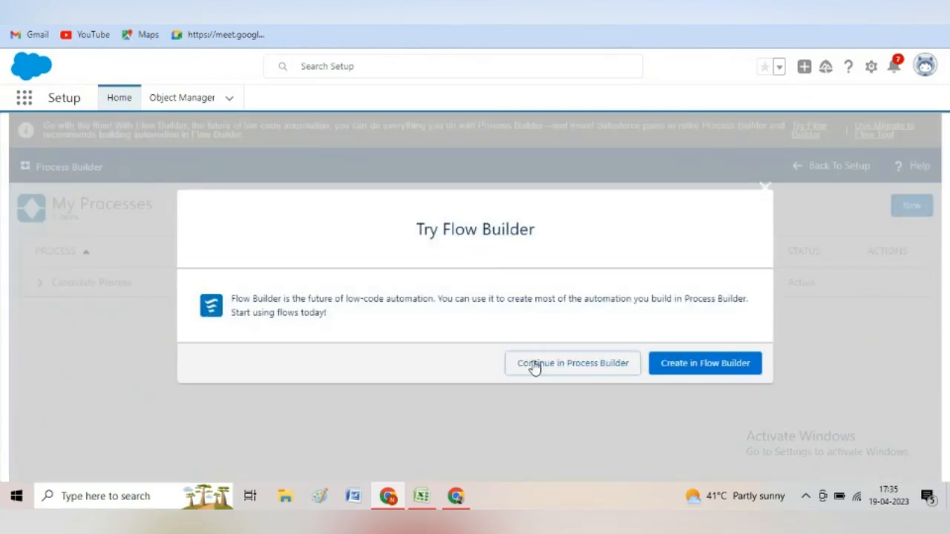
pyautogui.click(534, 367)
pyautogui.click(384, 324)
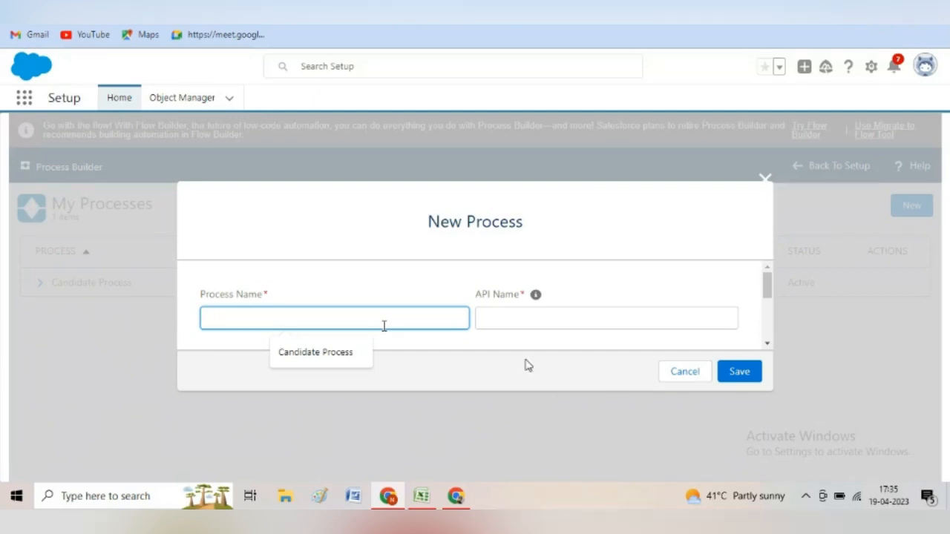
pyautogui.click(360, 352)
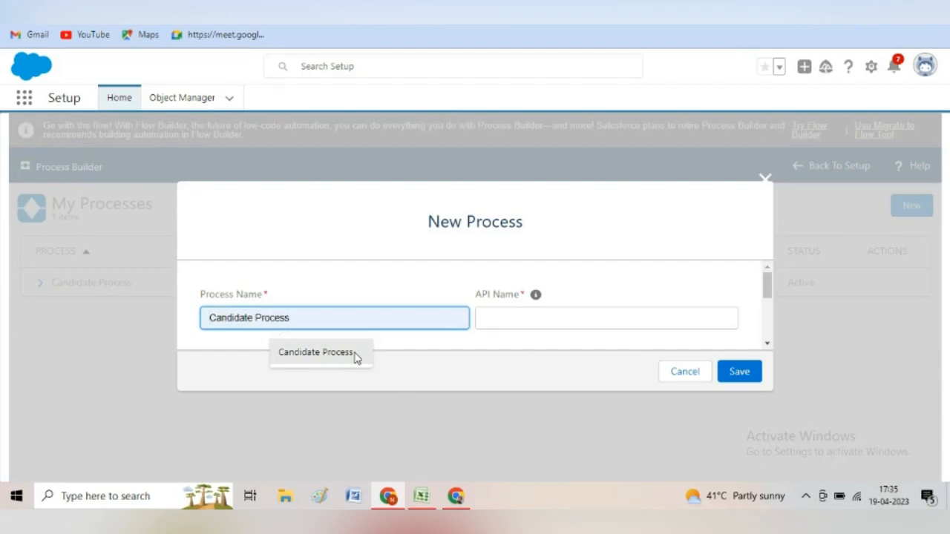
pyautogui.click(358, 353)
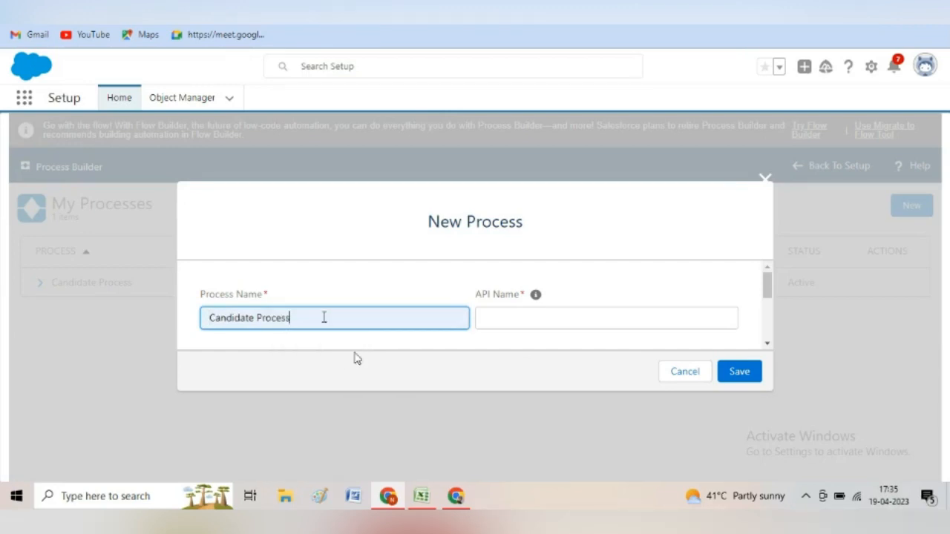
pyautogui.write('2')
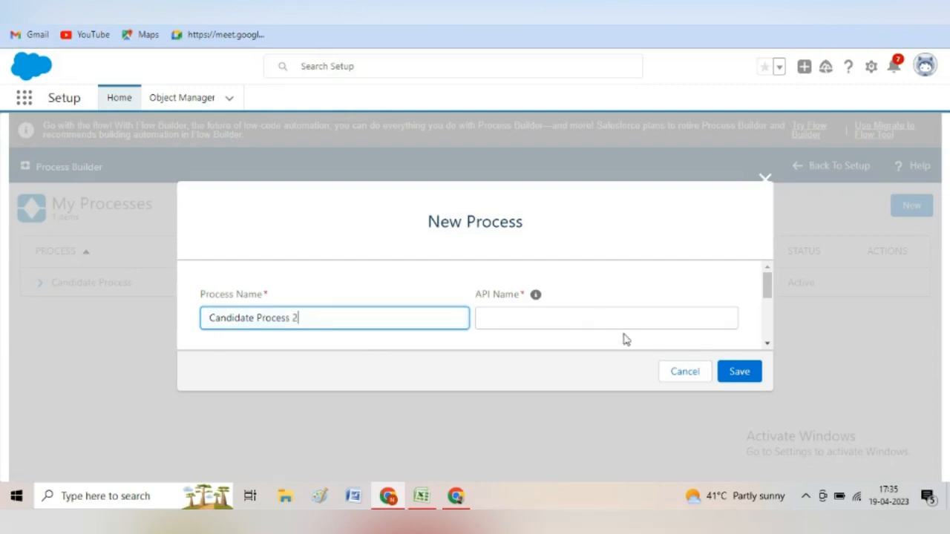
pyautogui.press('Tab')
pyautogui.press('Tab')
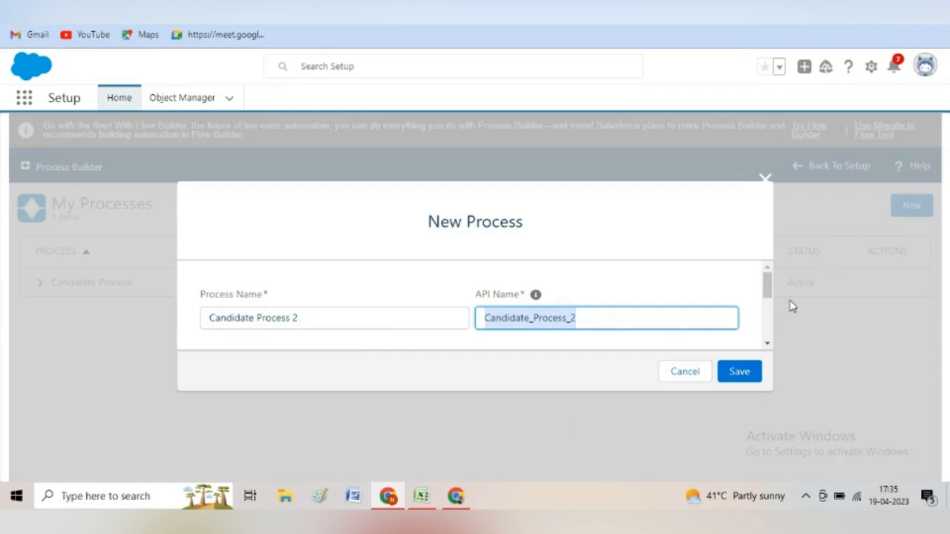
# Step: Set the new process to start when a record changes and save it
pyautogui.scroll(-4, 767, 345)
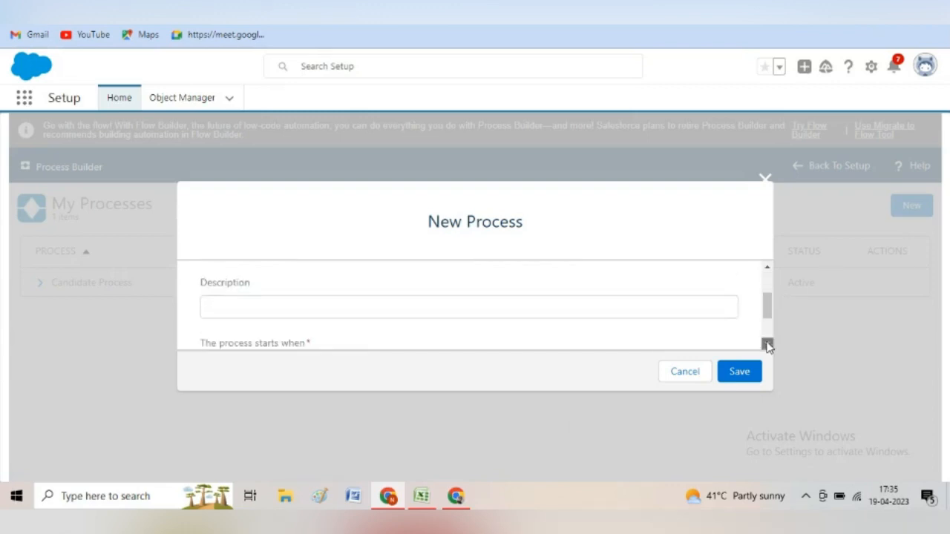
pyautogui.click(516, 324)
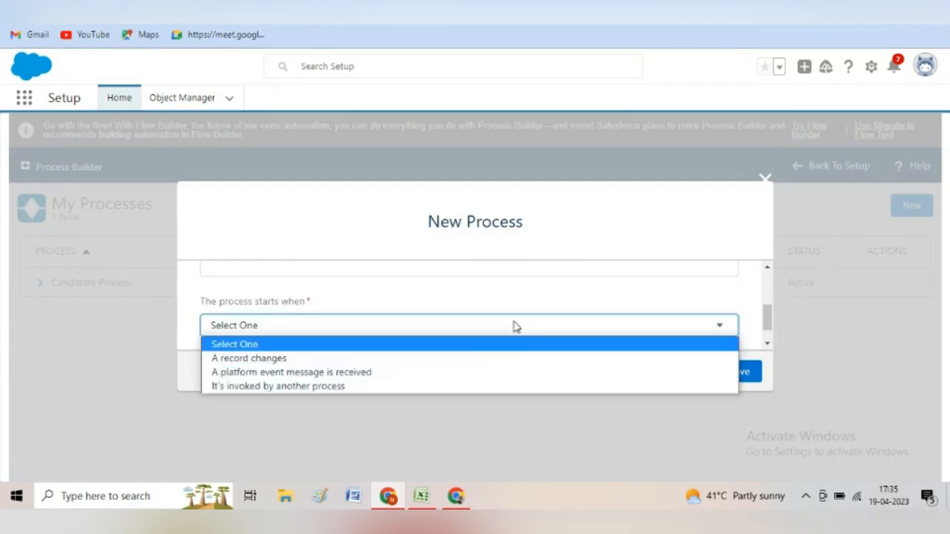
pyautogui.click(481, 363)
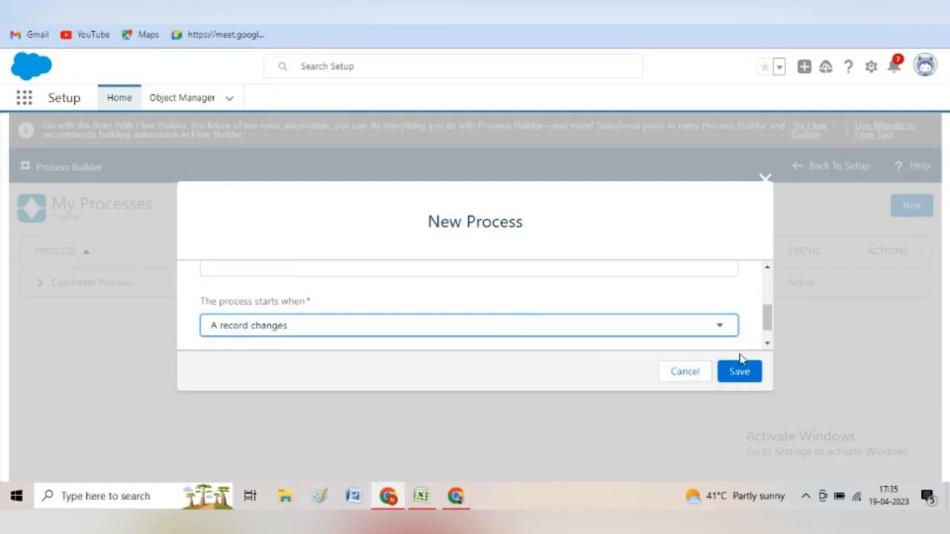
pyautogui.click(767, 344)
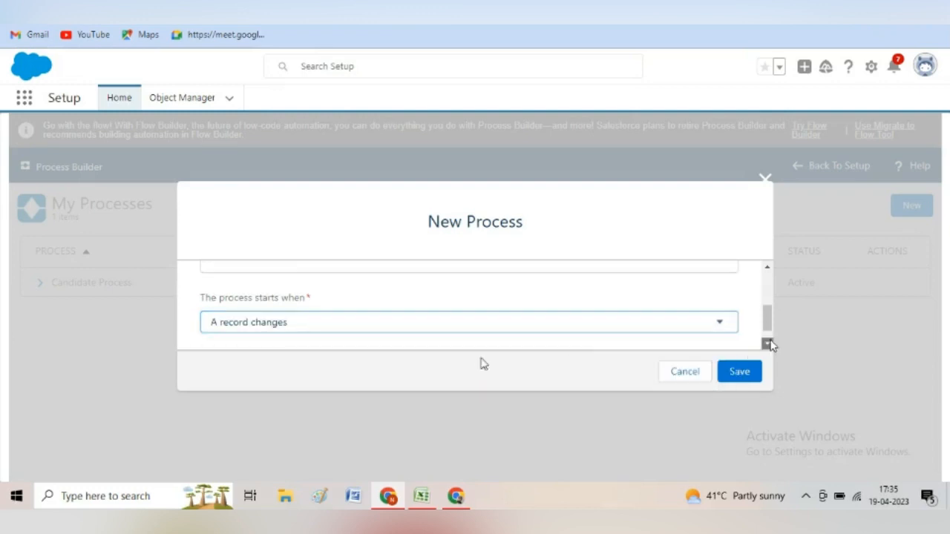
pyautogui.click(741, 374)
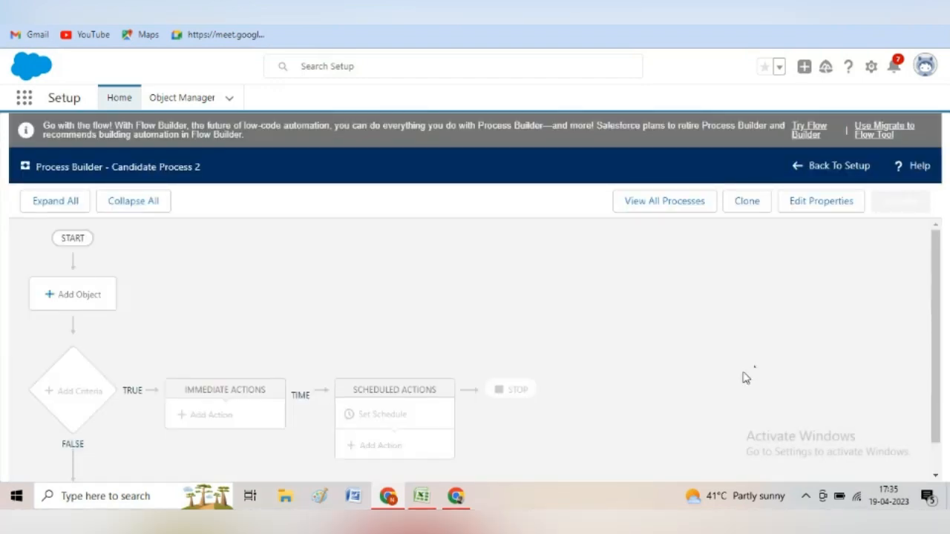
pyautogui.click(67, 297)
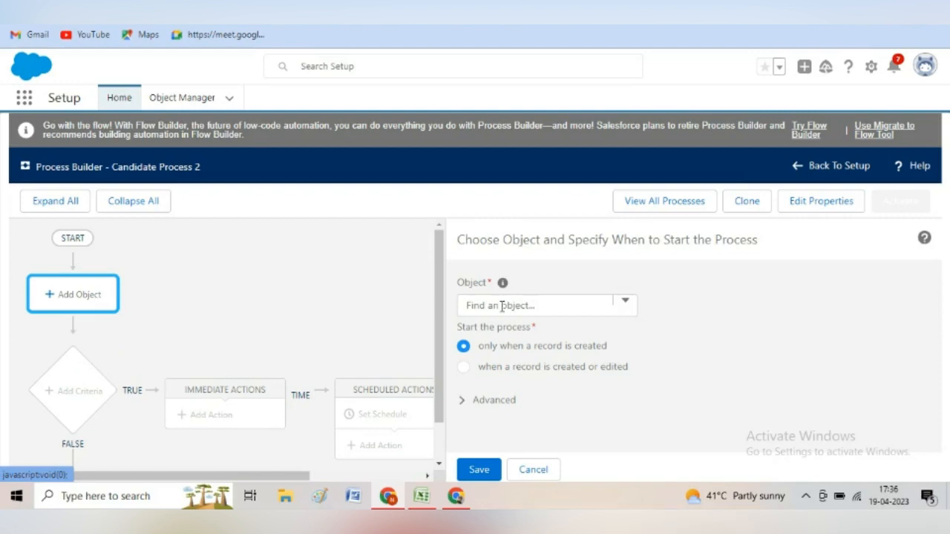
pyautogui.click(501, 306)
pyautogui.write('ca')
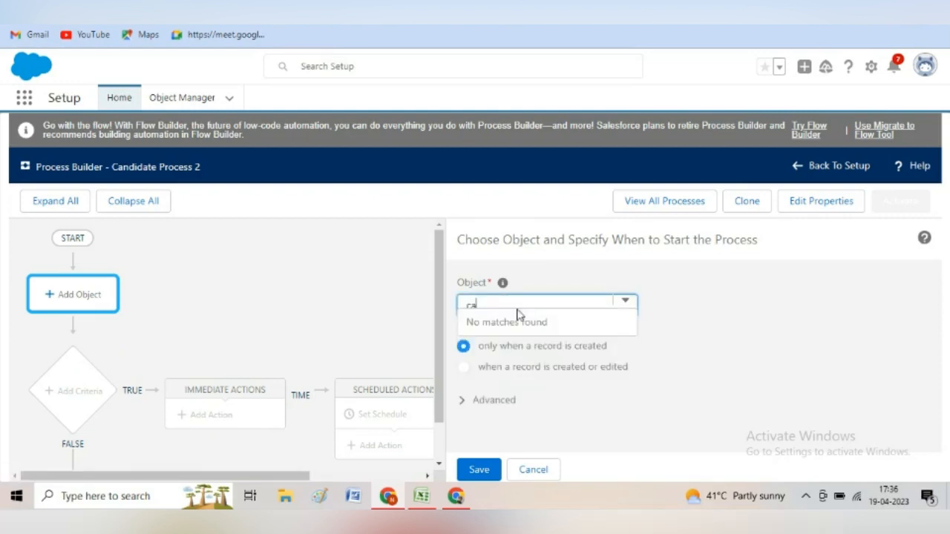
pyautogui.write('ndi')
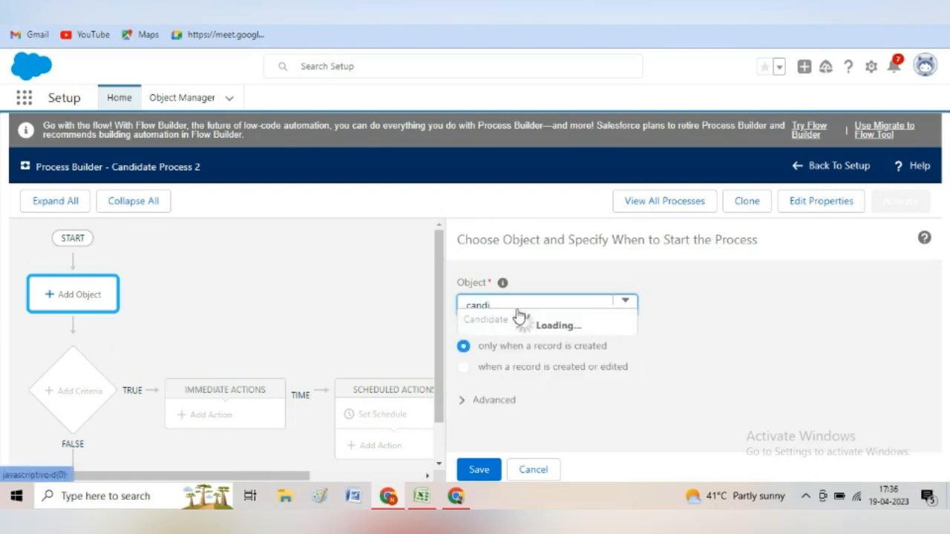
pyautogui.click(512, 320)
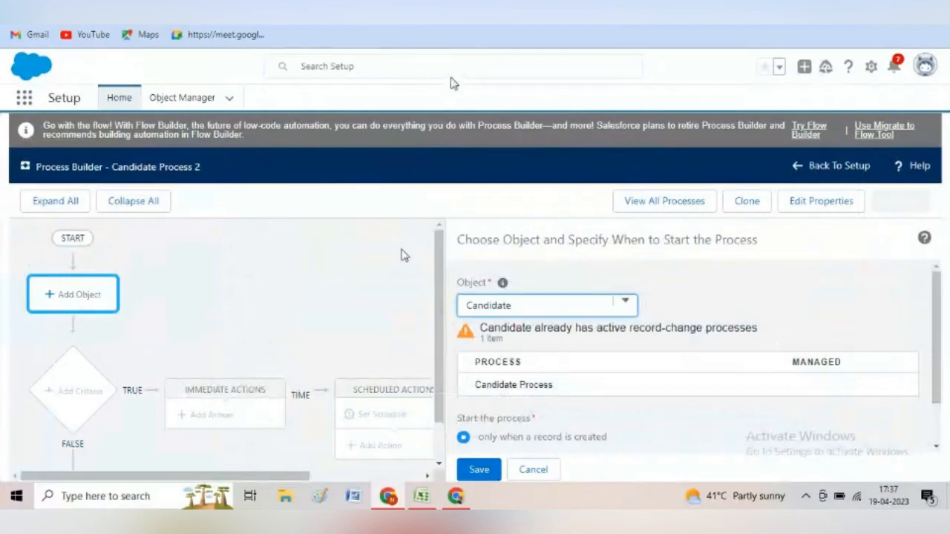
pyautogui.click(481, 306)
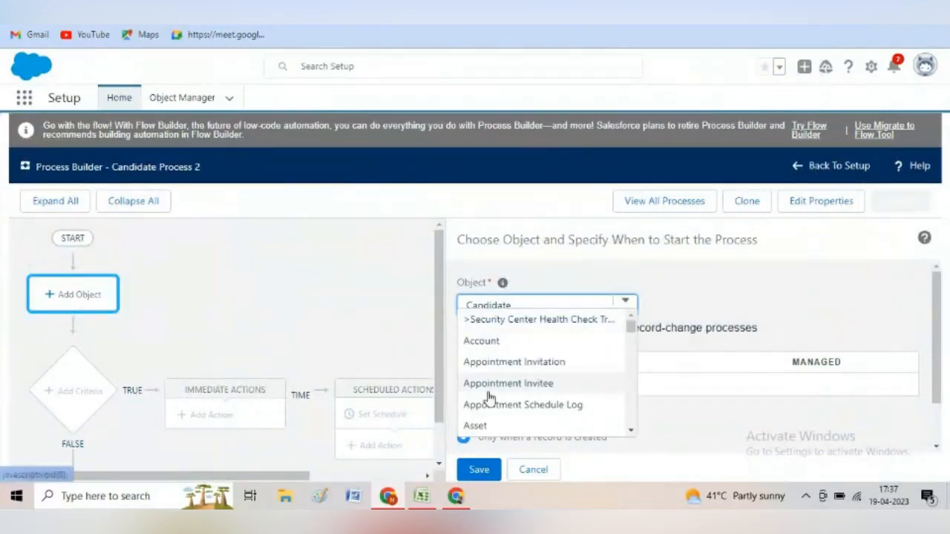
pyautogui.click(540, 473)
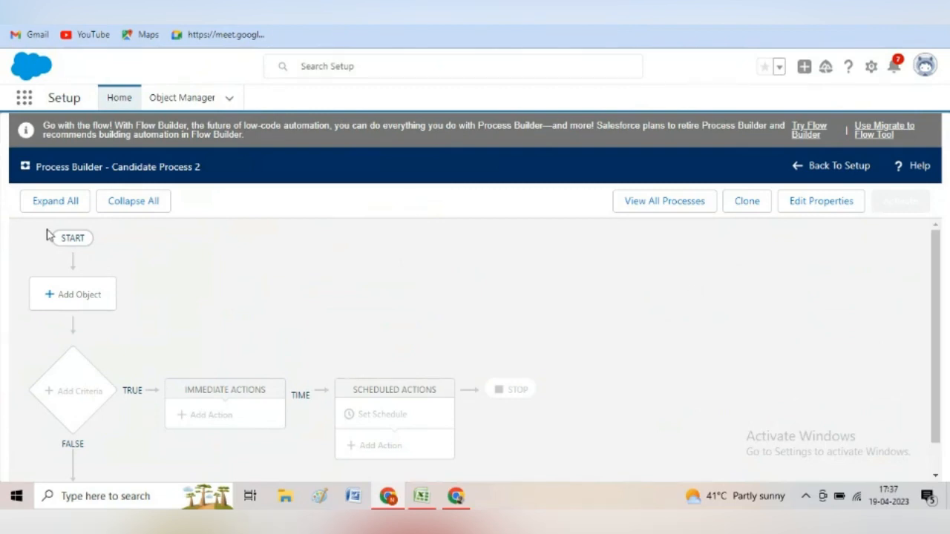
# Step: Reopen Candidate Process 2 from the process list, try choosing Candidate as its object, and return to the list without saving
pyautogui.click(658, 208)
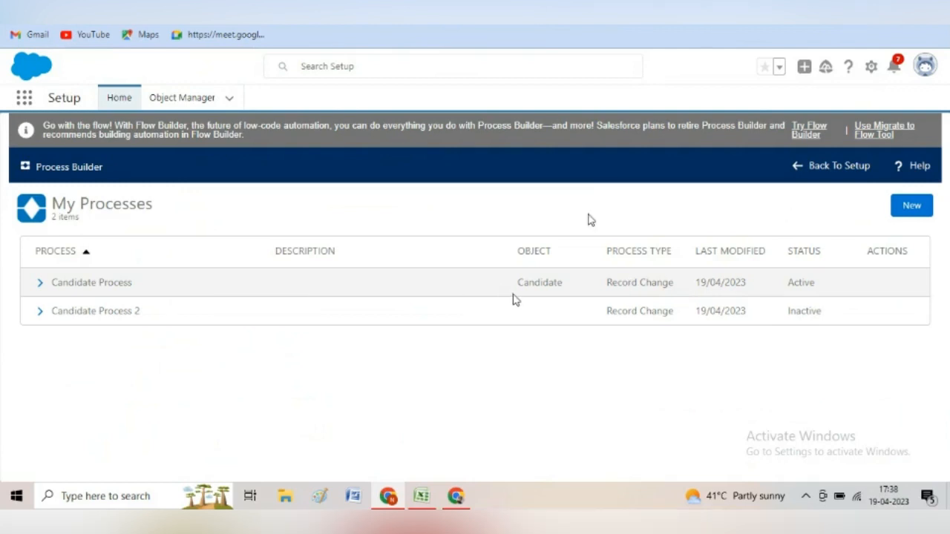
pyautogui.click(131, 315)
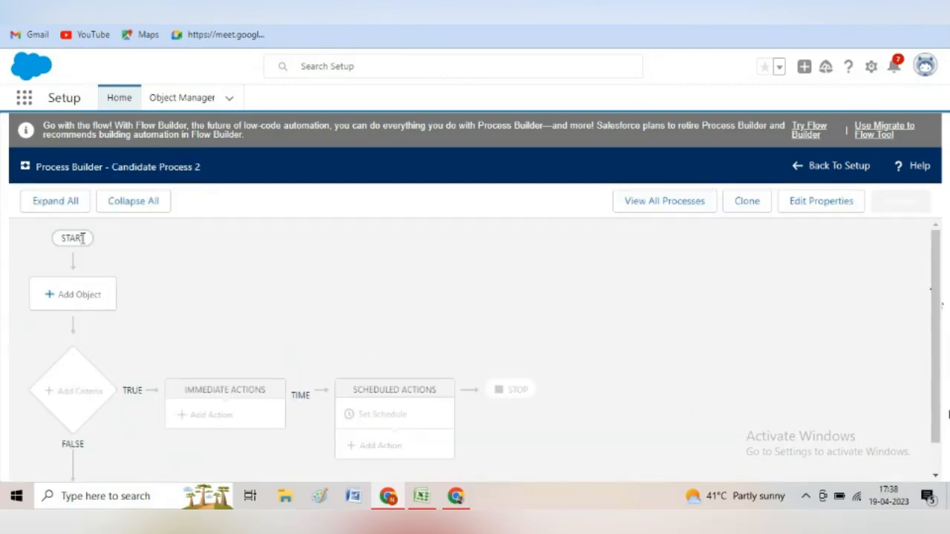
pyautogui.click(78, 297)
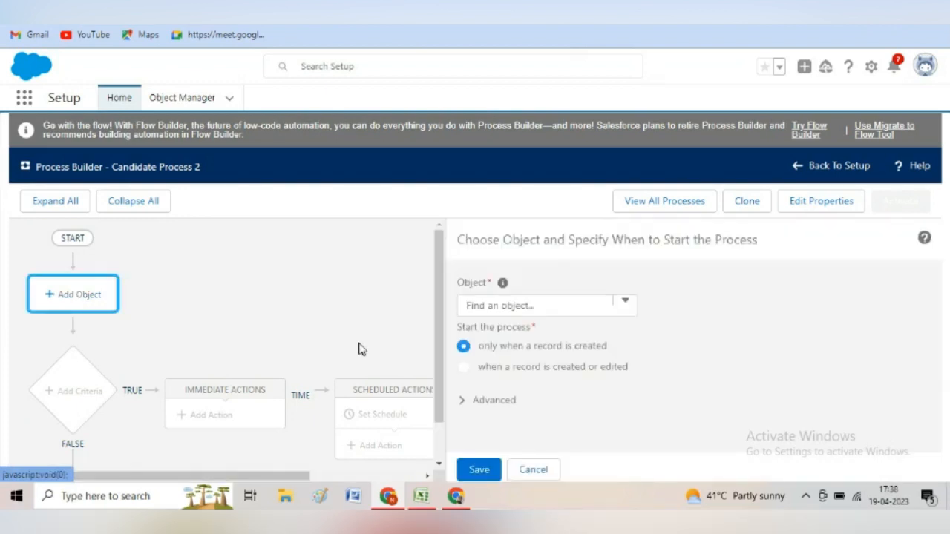
pyautogui.click(527, 306)
pyautogui.write('cand')
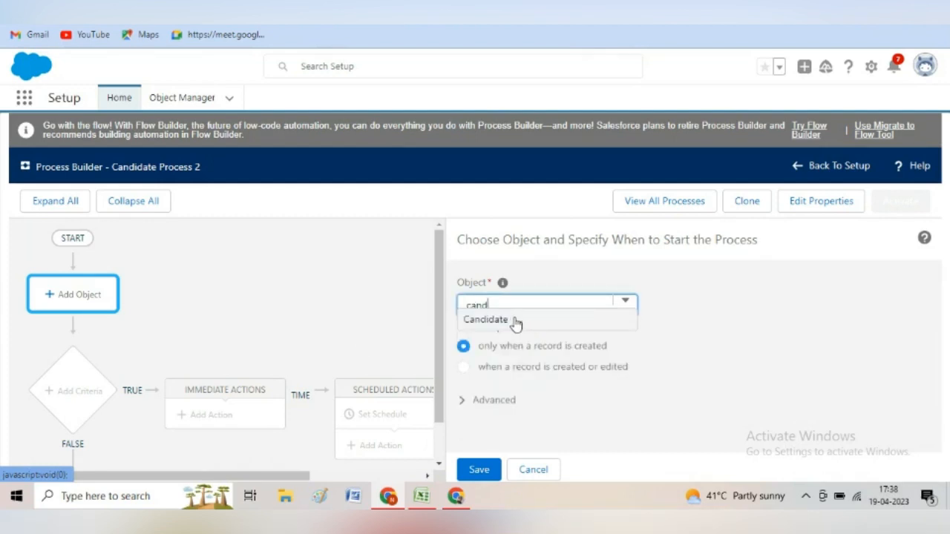
pyautogui.click(518, 320)
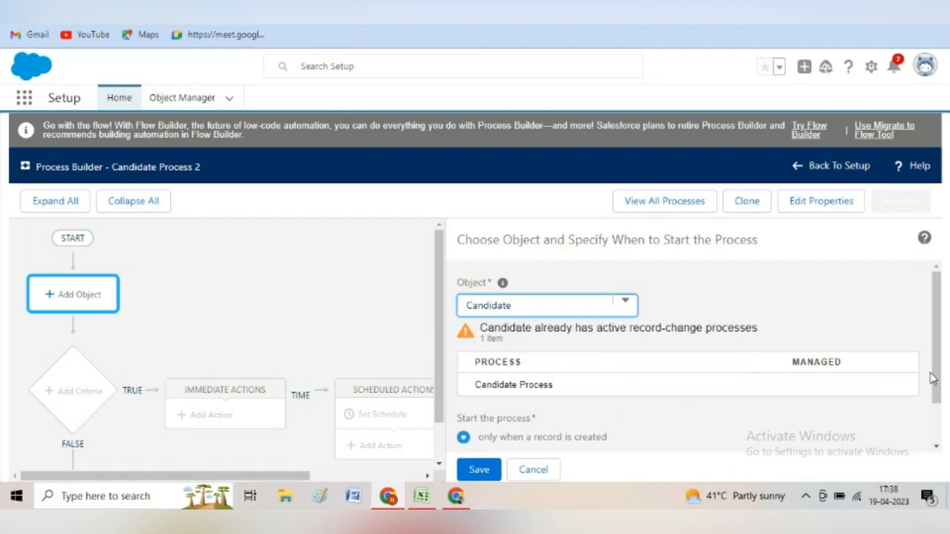
pyautogui.scroll(-1, 933, 380)
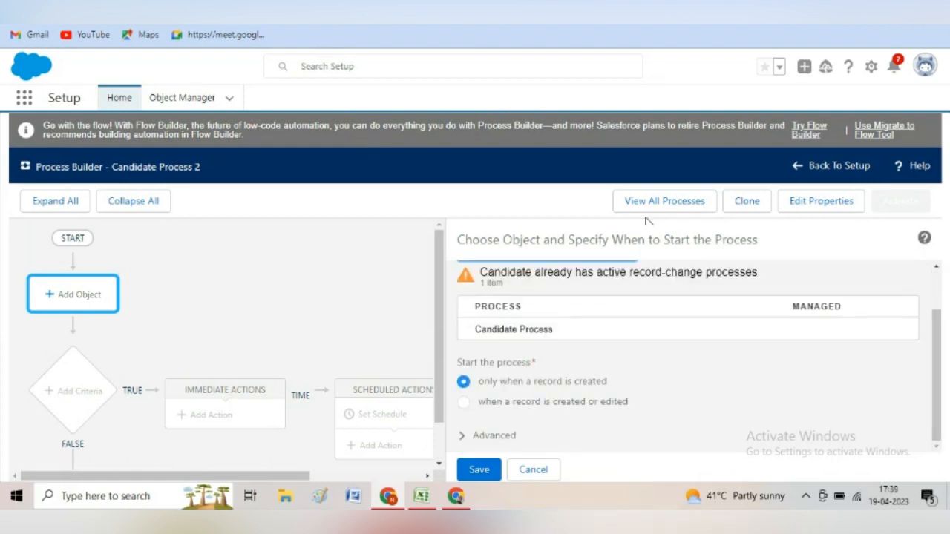
pyautogui.click(651, 206)
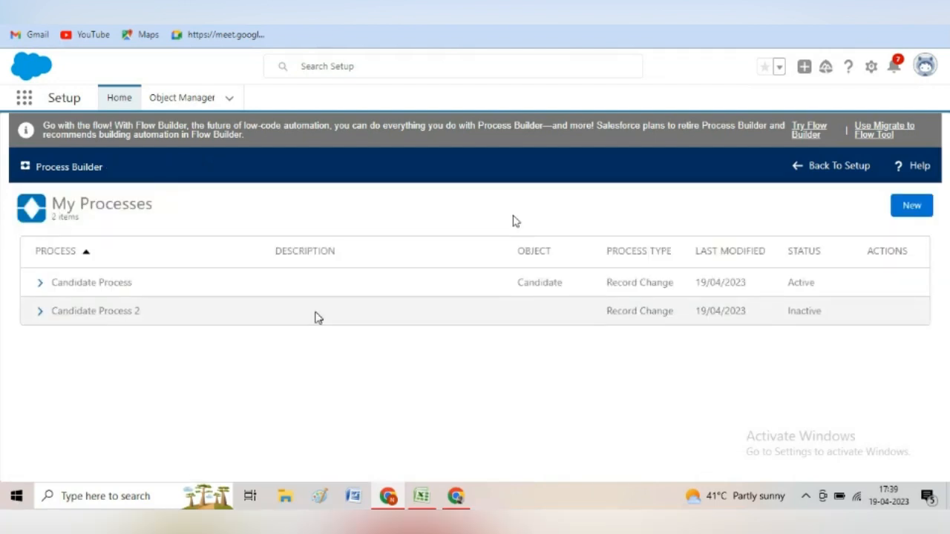
# Step: Deactivate the active Candidate Process version and return to the process list
pyautogui.click(101, 316)
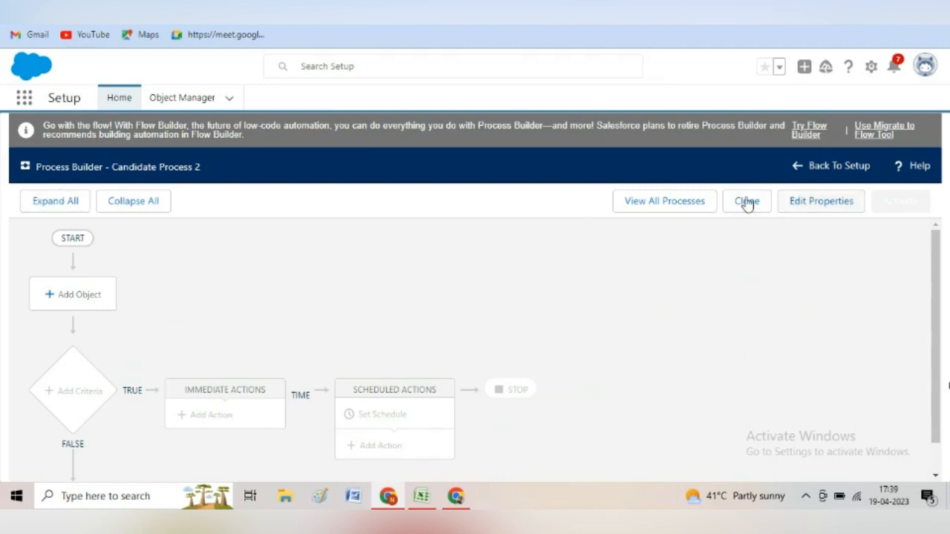
pyautogui.click(688, 203)
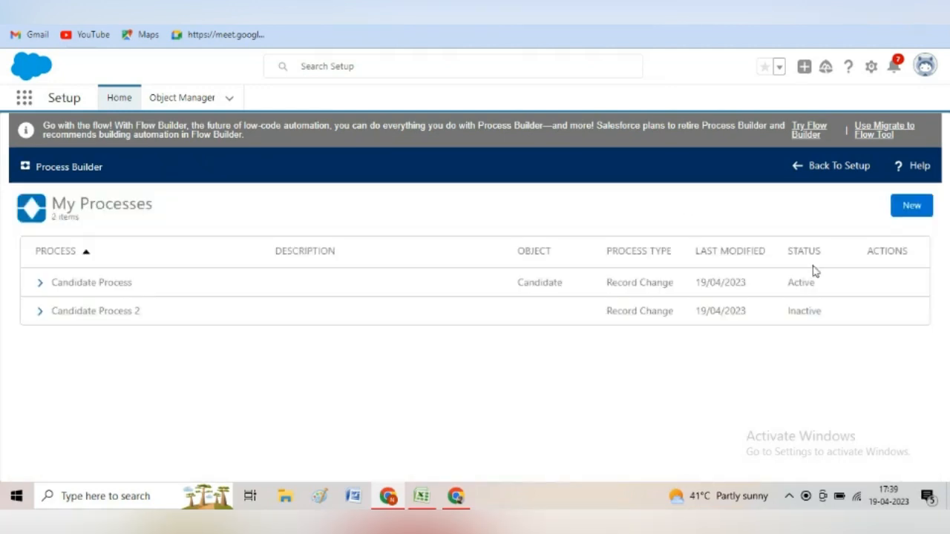
pyautogui.click(121, 284)
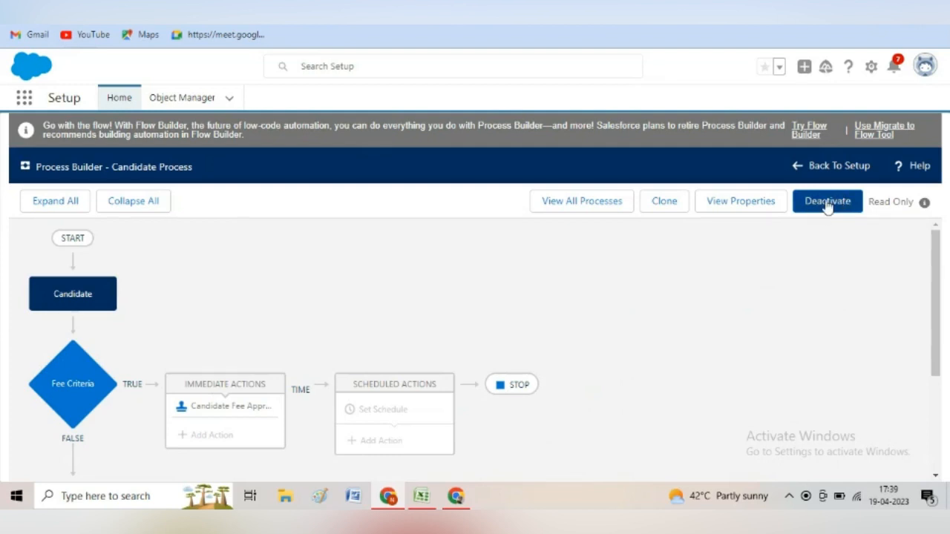
pyautogui.click(827, 205)
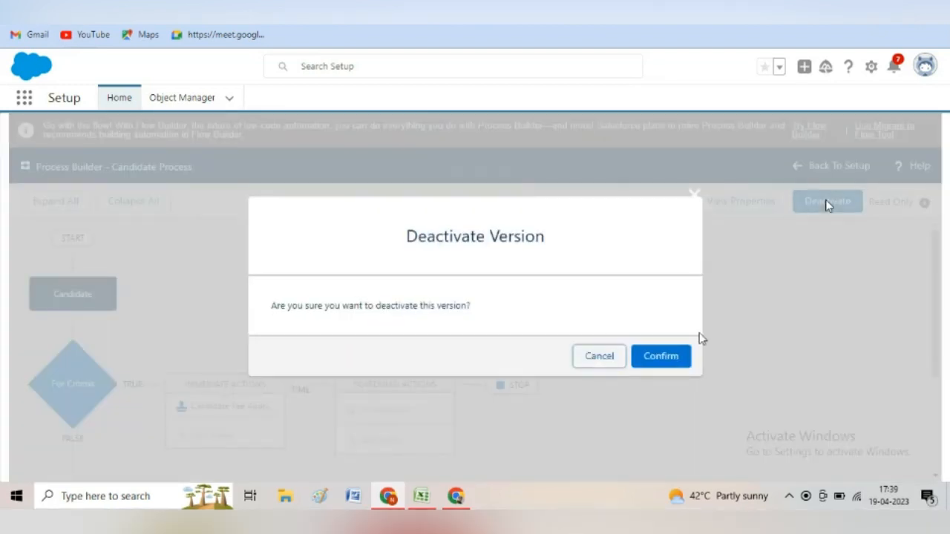
pyautogui.click(664, 356)
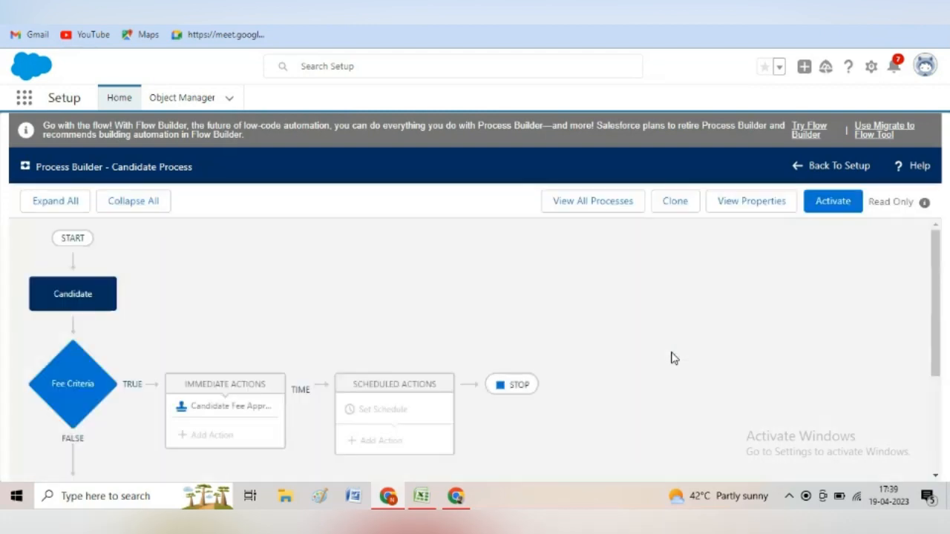
pyautogui.click(564, 205)
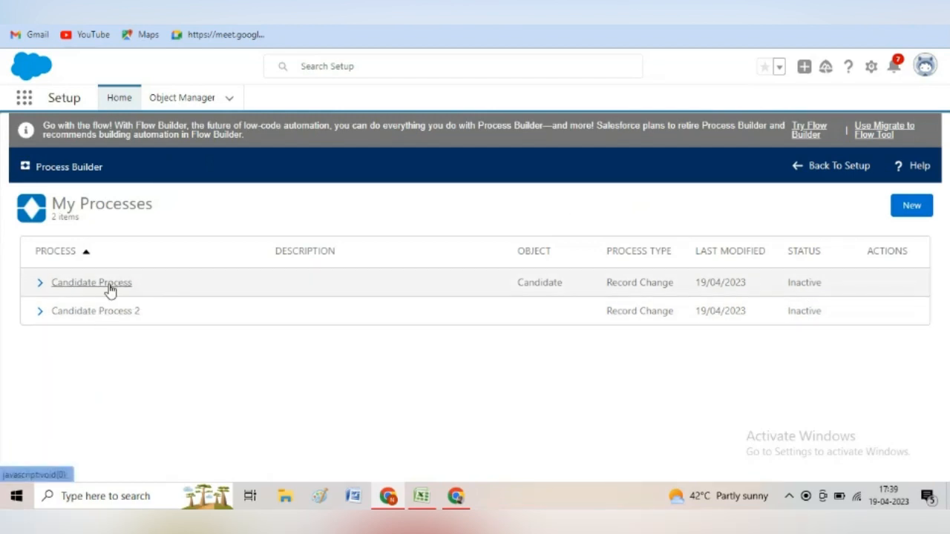
# Step: Reopen Candidate Process and examine its criteria nodes and the stop setting following the Fee Criteria actions
pyautogui.click(109, 288)
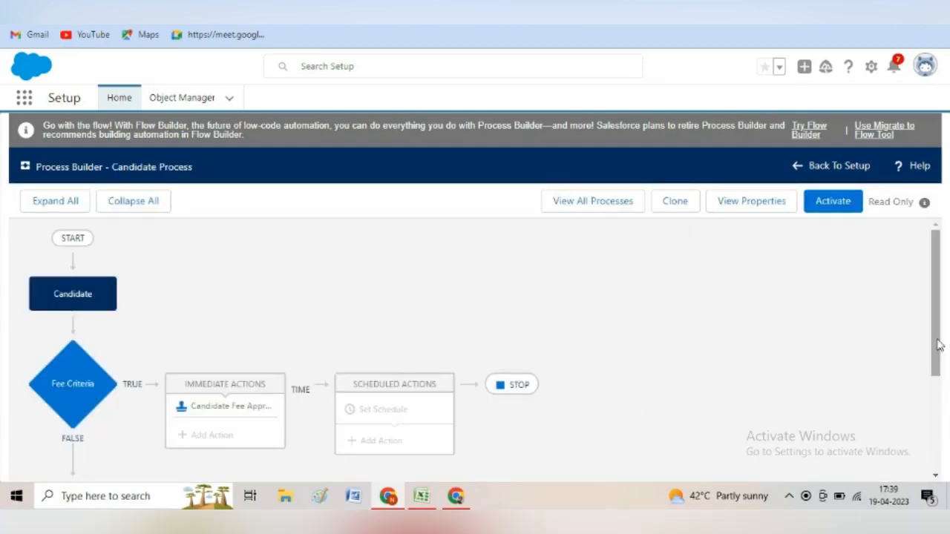
pyautogui.moveTo(937, 343); pyautogui.dragTo(944, 365)
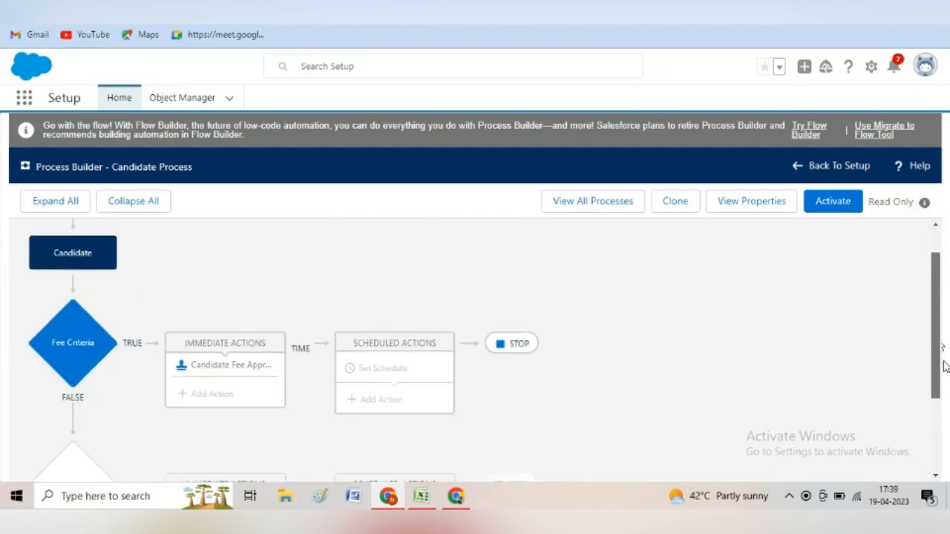
pyautogui.click(516, 345)
pyautogui.click(537, 469)
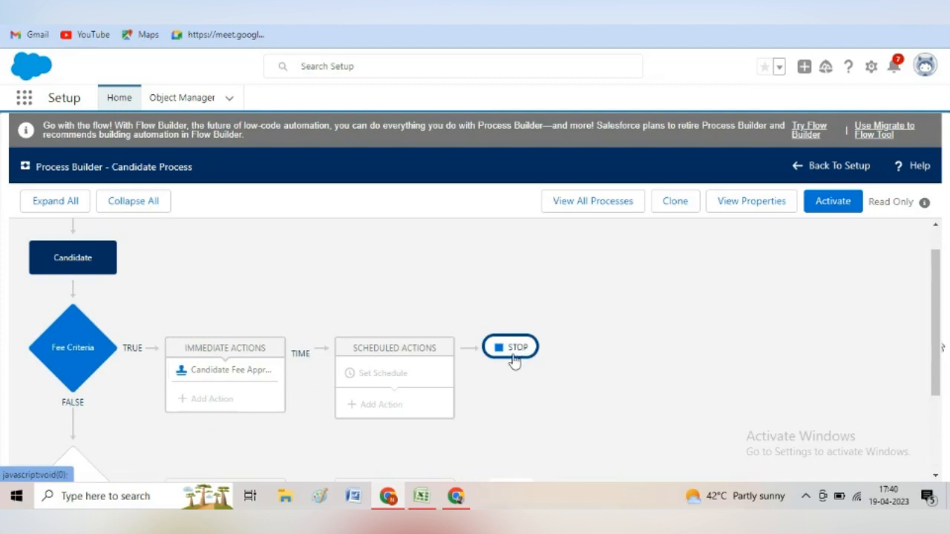
pyautogui.moveTo(935, 319); pyautogui.dragTo(948, 397)
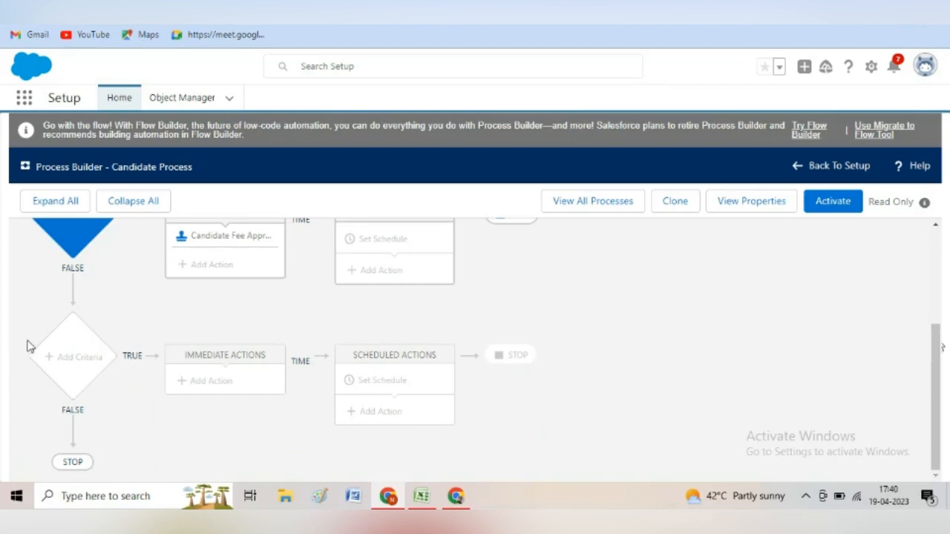
pyautogui.moveTo(936, 433); pyautogui.dragTo(922, 397)
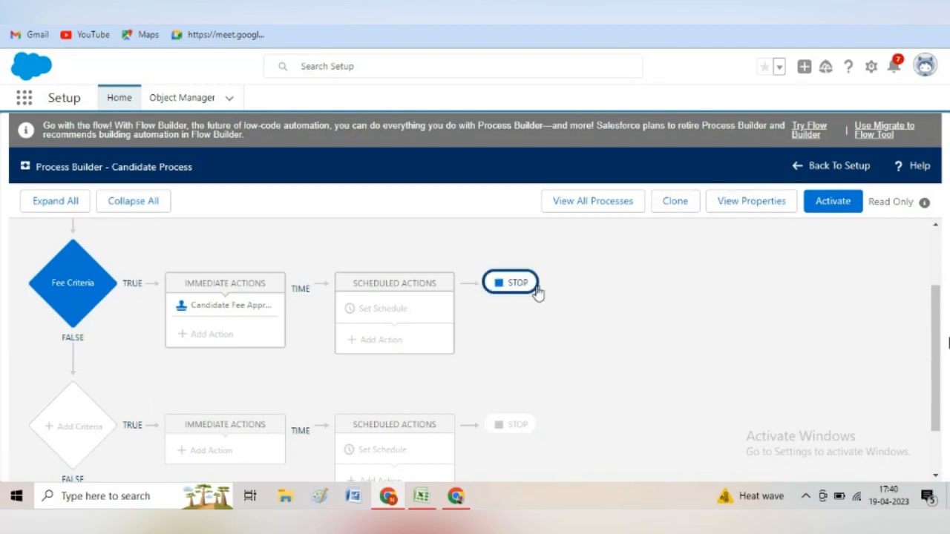
# Step: Clone Candidate Process as a version of the current process, naming it Candidate Process 3, and save the clone
pyautogui.click(681, 201)
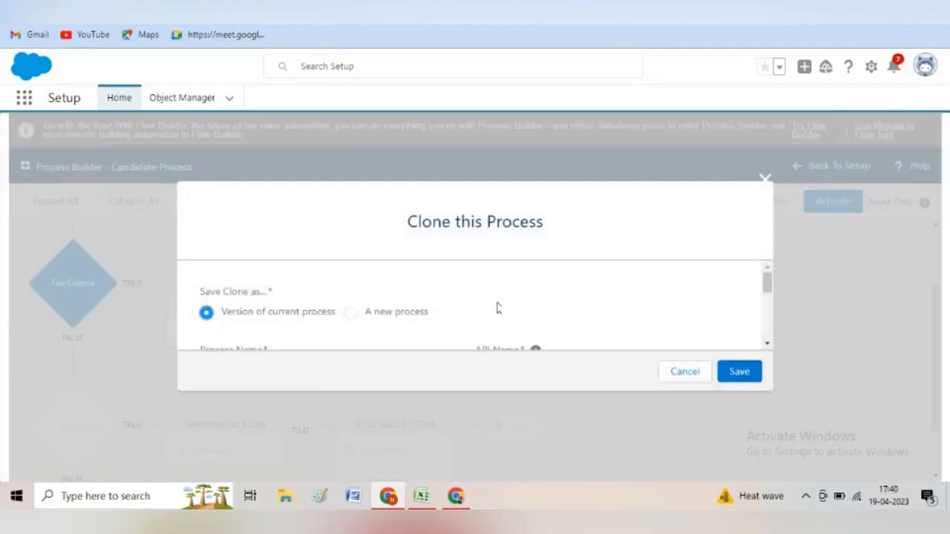
pyautogui.moveTo(768, 284)
pyautogui.mouseDown()
pyautogui.moveTo(771, 312)
pyautogui.moveTo(770, 301)
pyautogui.mouseUp()
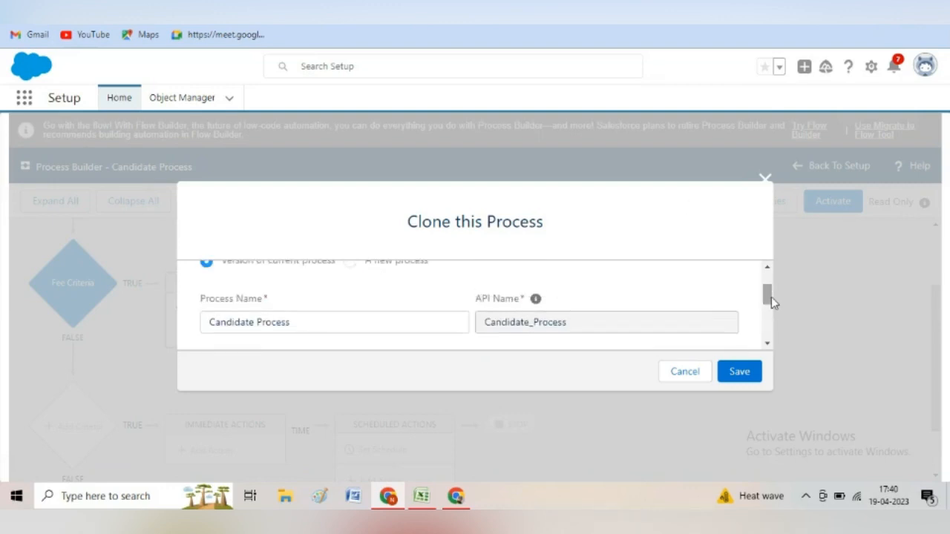
pyautogui.click(349, 322)
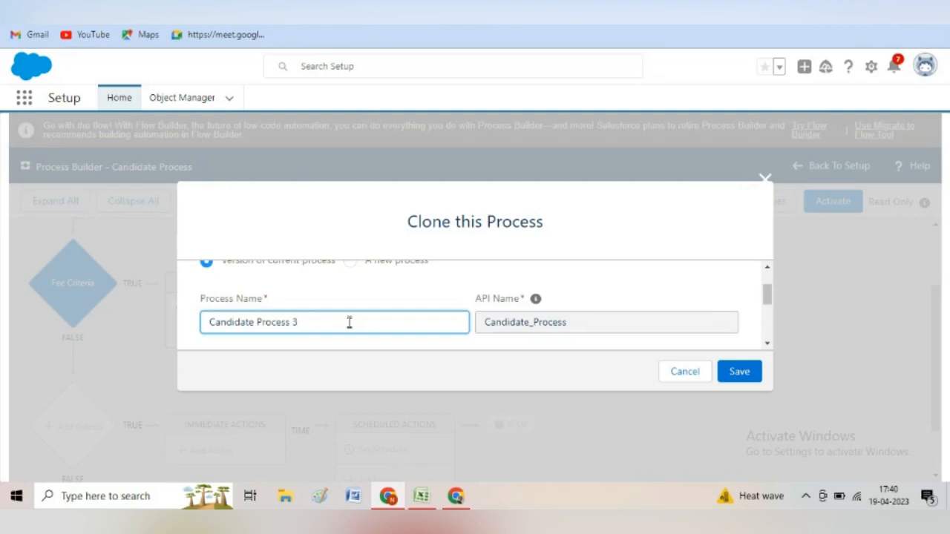
pyautogui.moveTo(771, 294)
pyautogui.mouseDown()
pyautogui.moveTo(767, 281)
pyautogui.moveTo(770, 291)
pyautogui.mouseUp()
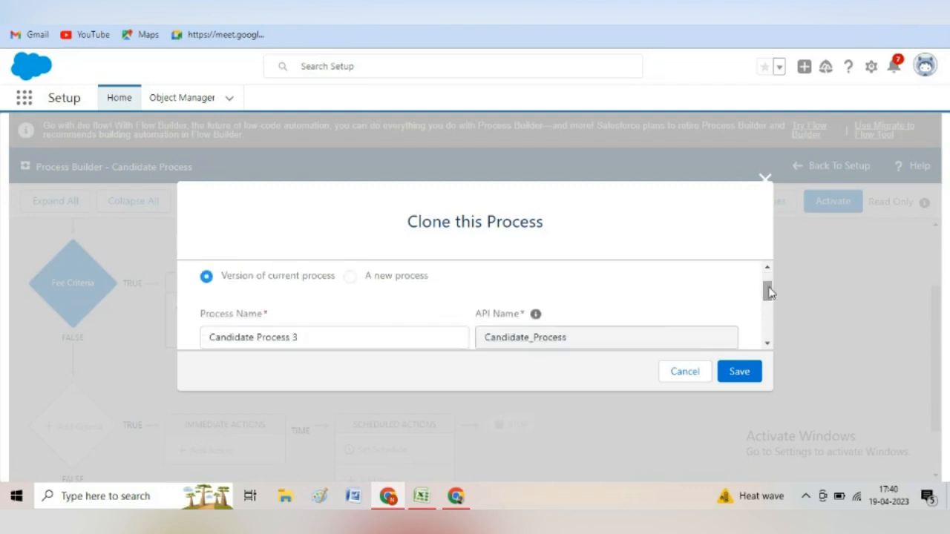
pyautogui.click(746, 371)
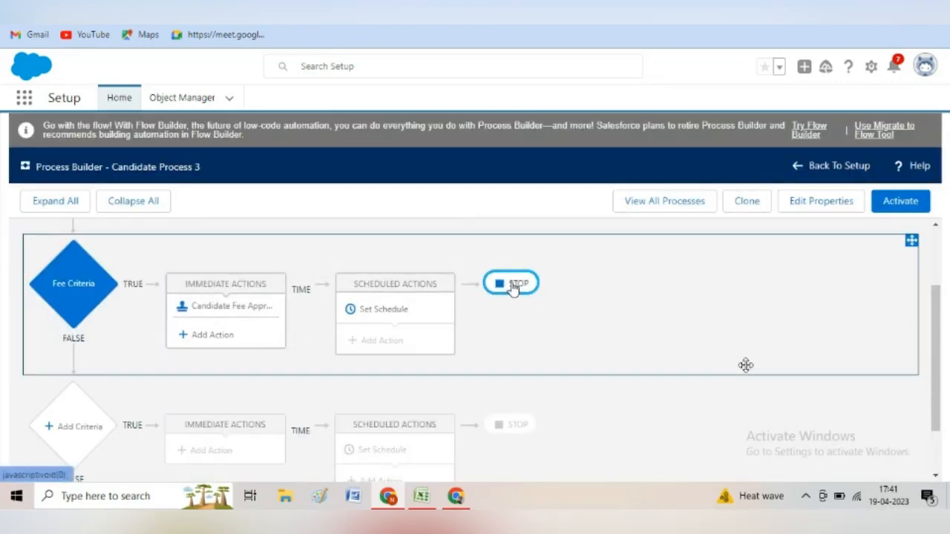
# Step: Try twice to change what happens after the Fee Criteria is evaluated in Candidate Process 3, dismissing the alerts
pyautogui.click(512, 286)
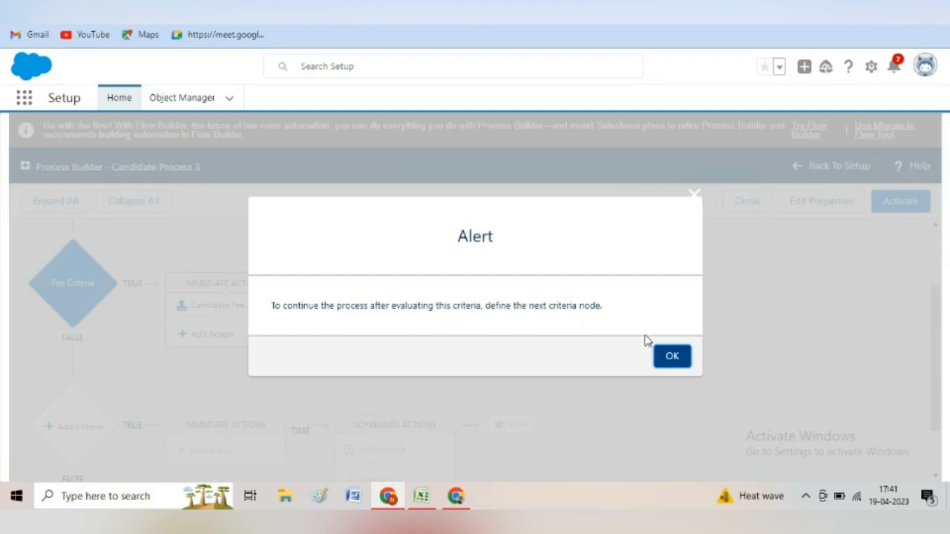
pyautogui.click(672, 355)
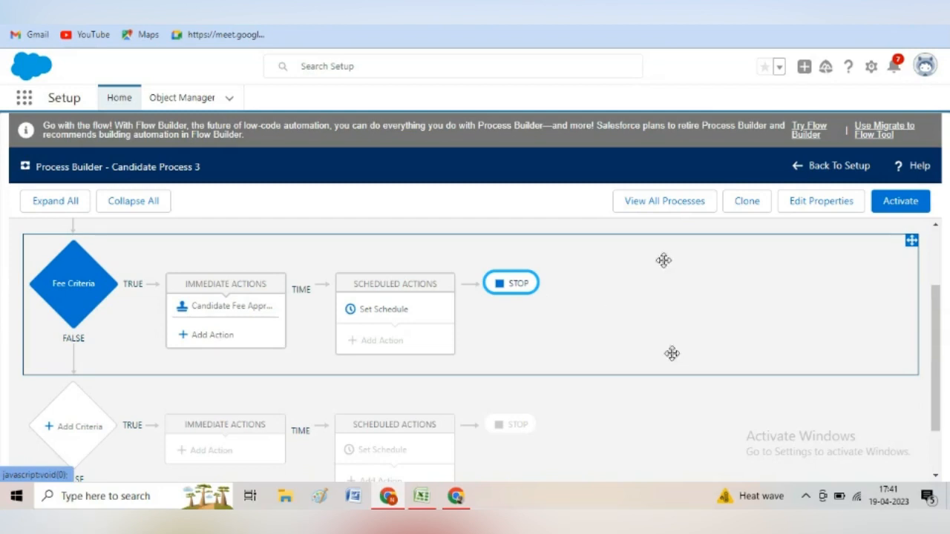
pyautogui.click(507, 285)
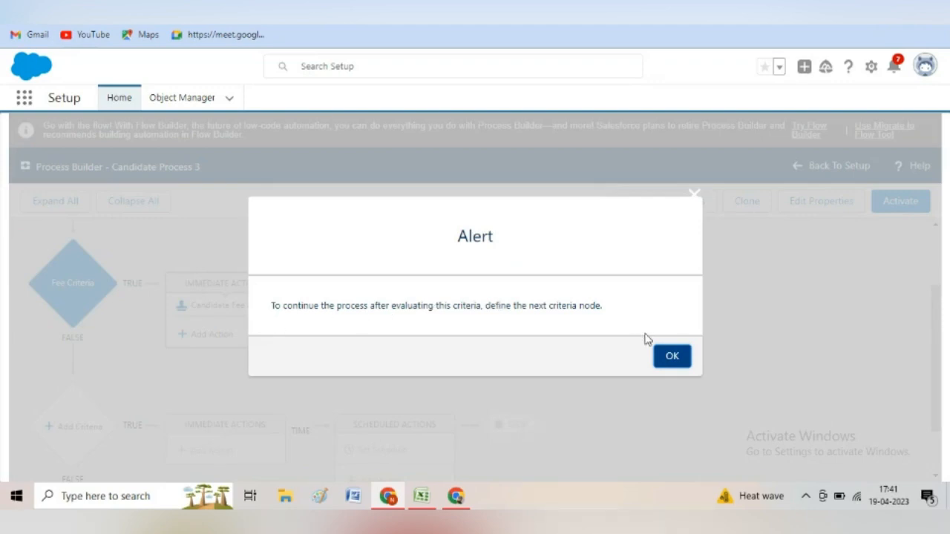
pyautogui.click(671, 356)
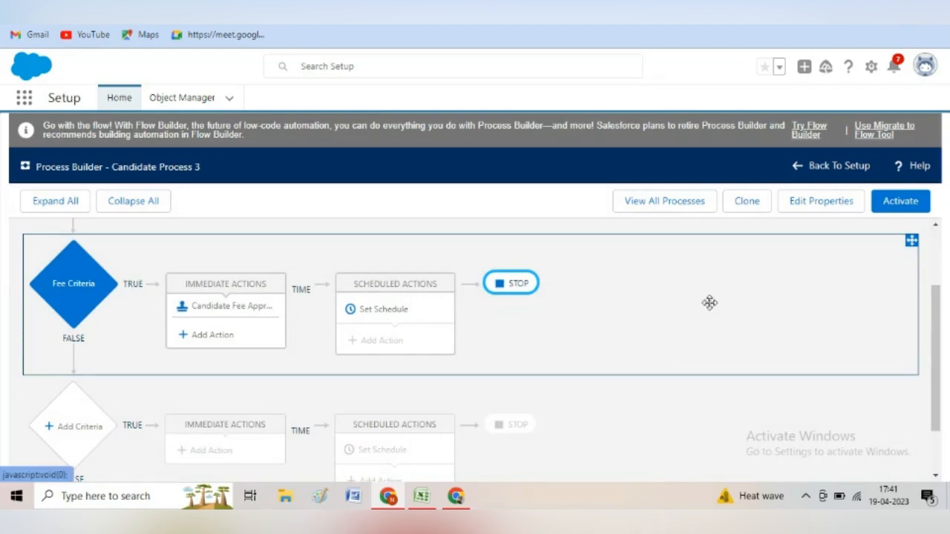
# Step: Review and save Candidate Process 3's properties, and retry changing the stop setting after Fee Criteria
pyautogui.click(808, 208)
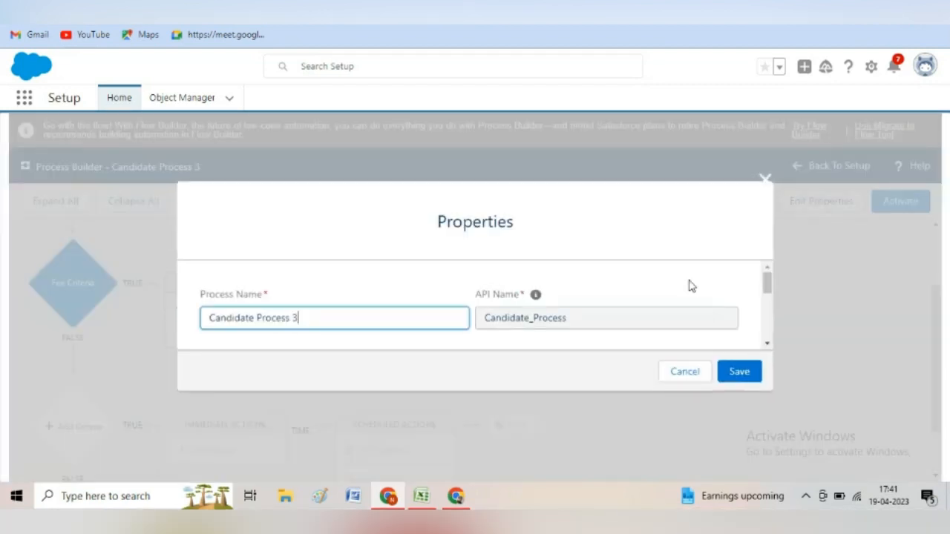
pyautogui.click(767, 284)
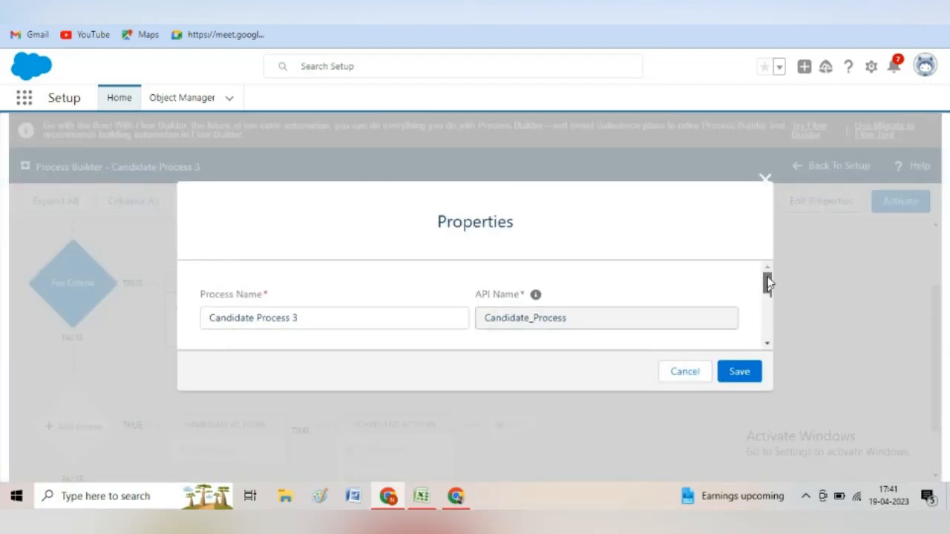
pyautogui.moveTo(767, 284); pyautogui.dragTo(770, 305)
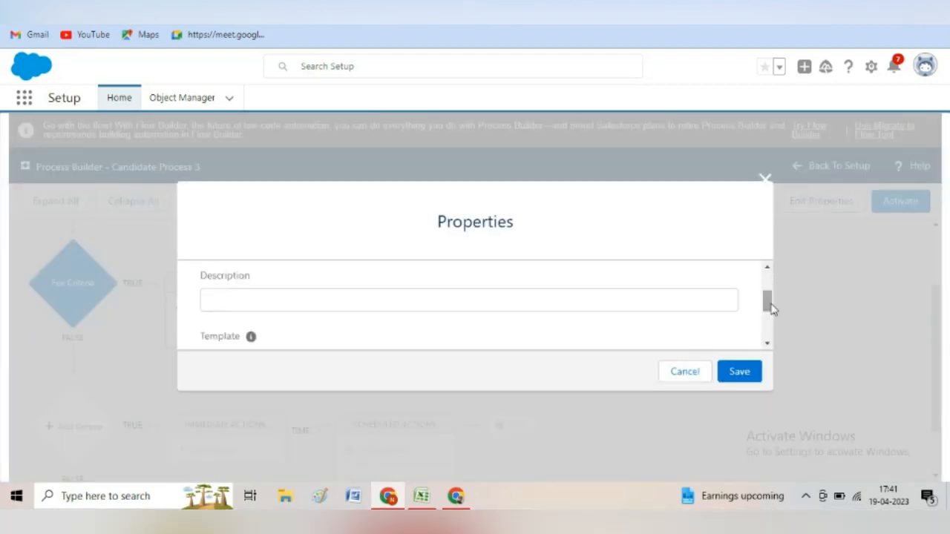
pyautogui.click(740, 372)
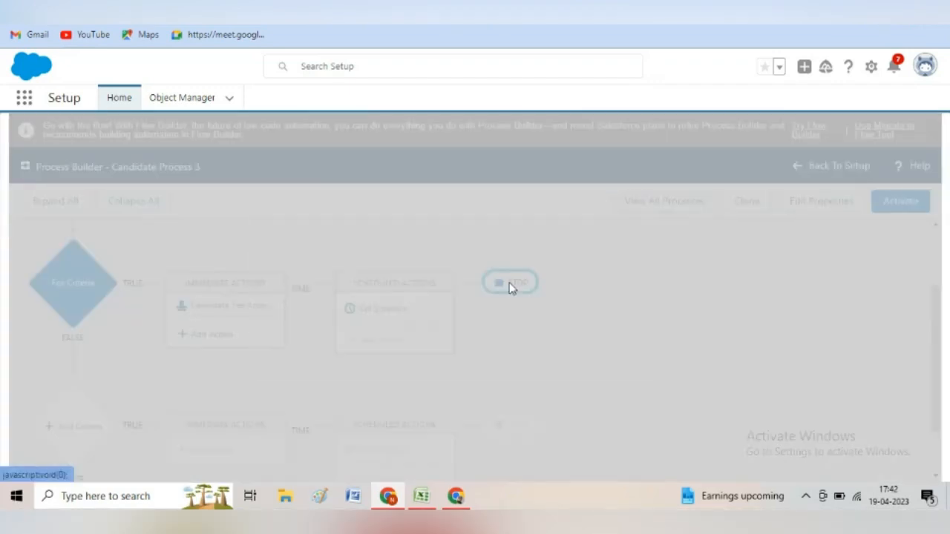
pyautogui.click(509, 282)
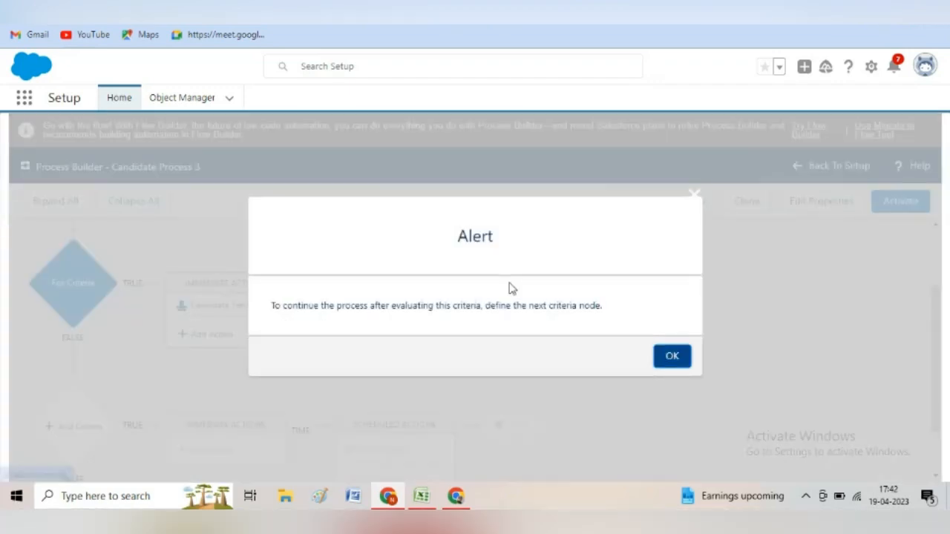
pyautogui.click(672, 357)
# Step: Activate Candidate Process 3 to check the options that follow the Fee Criteria, and deactivate it again
pyautogui.click(918, 206)
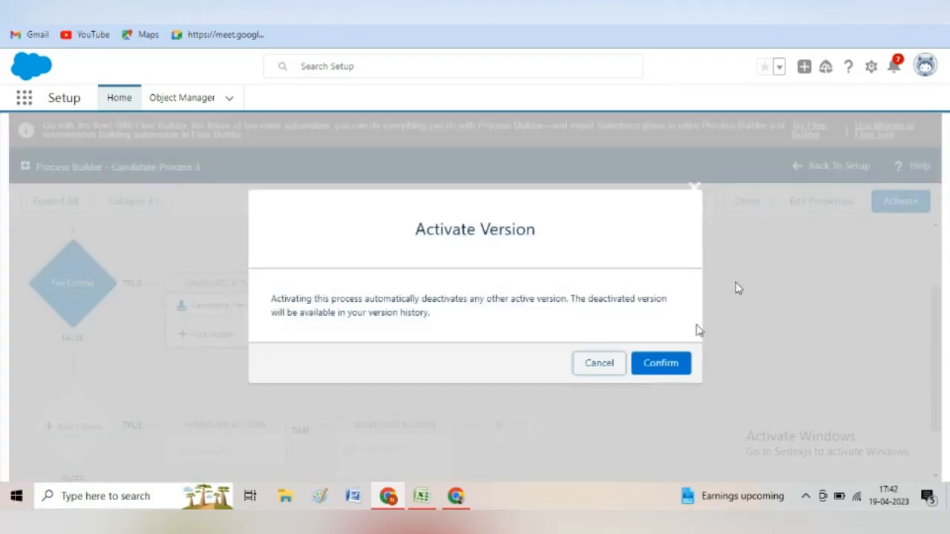
pyautogui.click(660, 363)
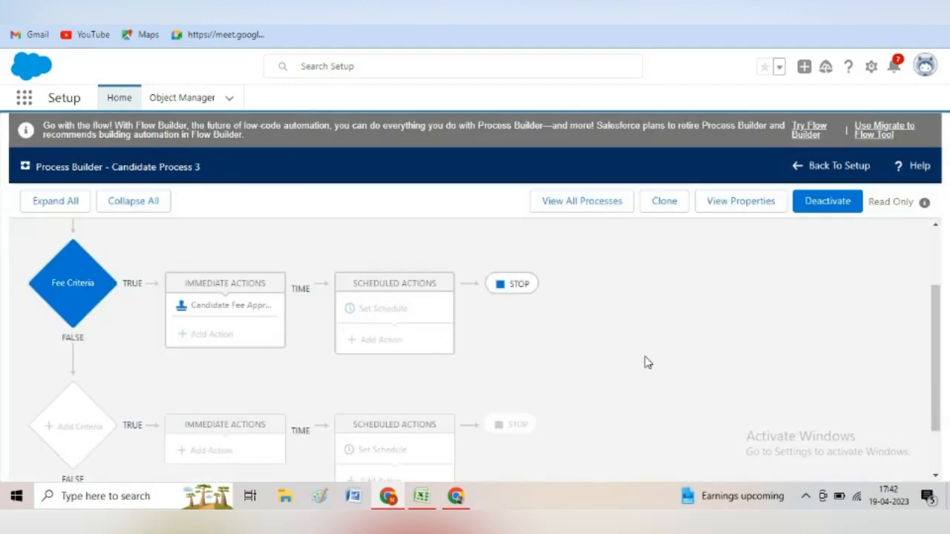
pyautogui.click(509, 288)
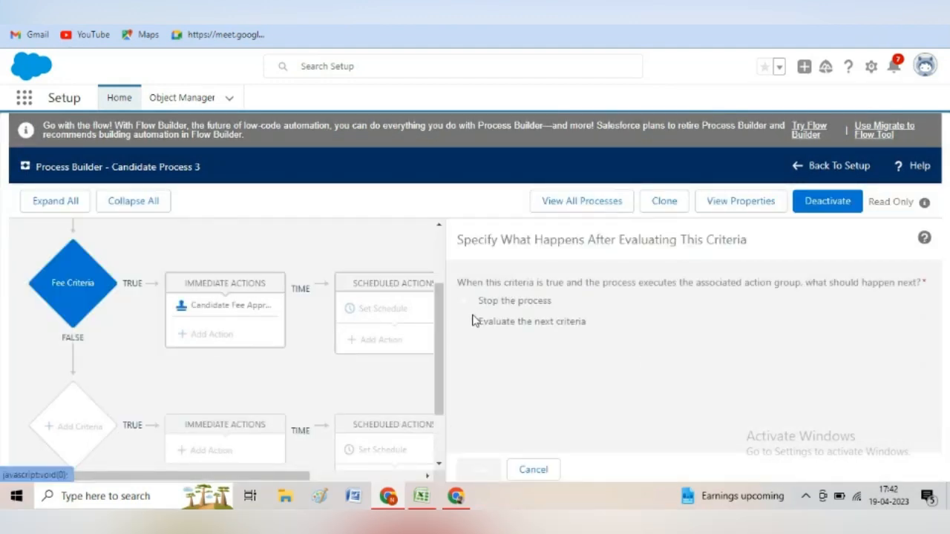
pyautogui.click(822, 204)
pyautogui.click(661, 360)
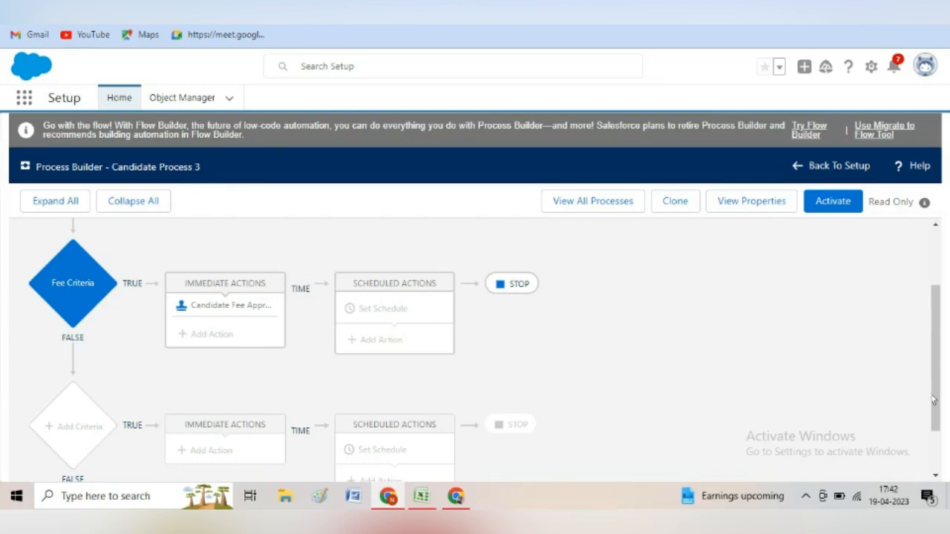
# Step: Try to set the Fee Criteria to evaluate the next criteria in the deactivated version, and return to the process list
pyautogui.click(496, 292)
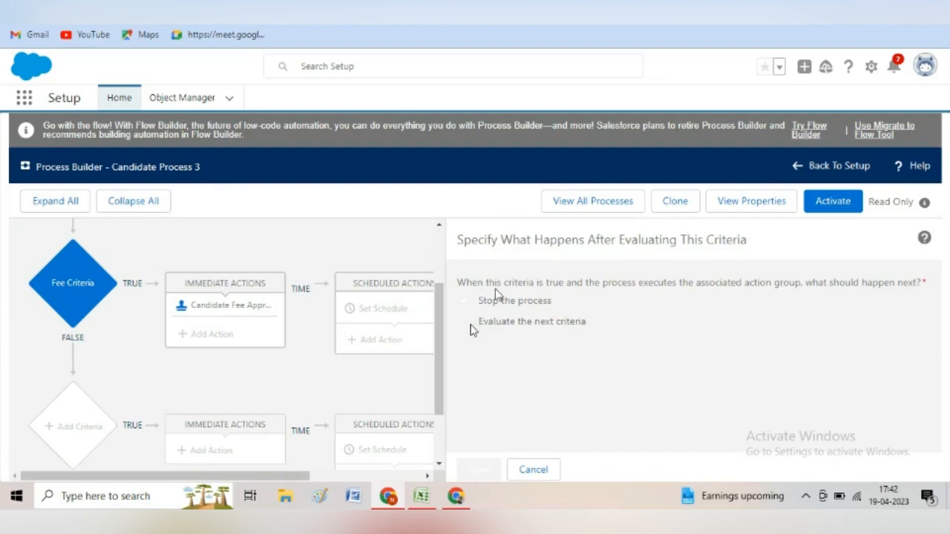
pyautogui.doubleClick(478, 325)
pyautogui.click(496, 290)
pyautogui.click(574, 202)
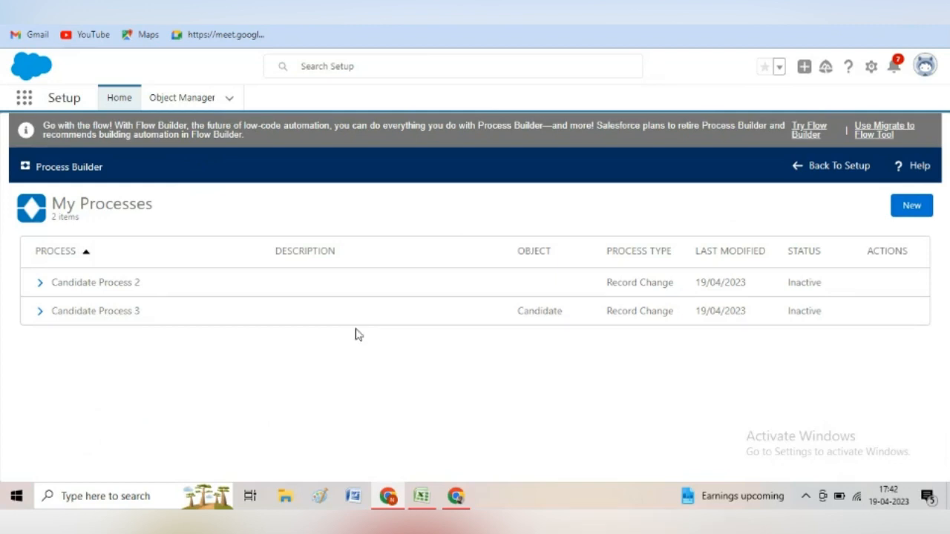
# Step: Open Candidate Process 2, set its object to Candidate, starting only when a record is created, and open its criteria definition
pyautogui.click(83, 284)
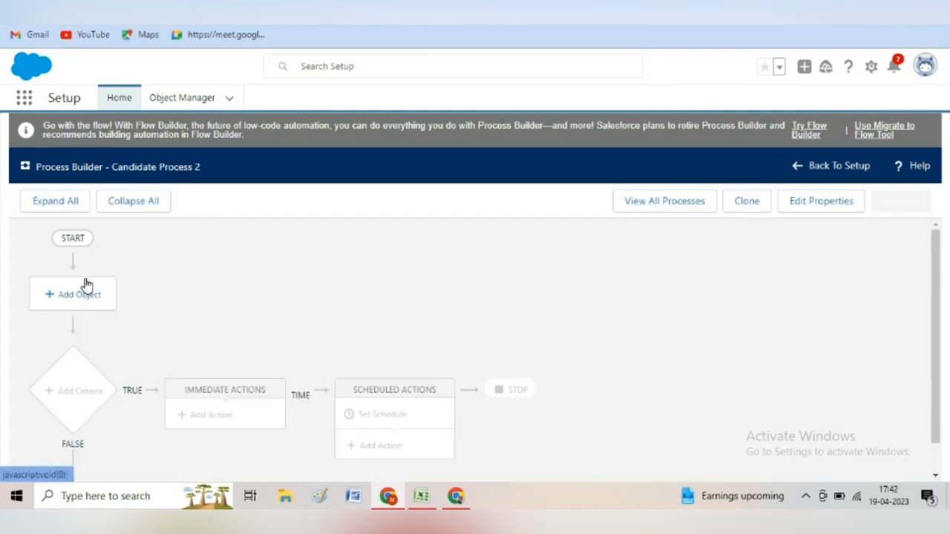
pyautogui.click(77, 297)
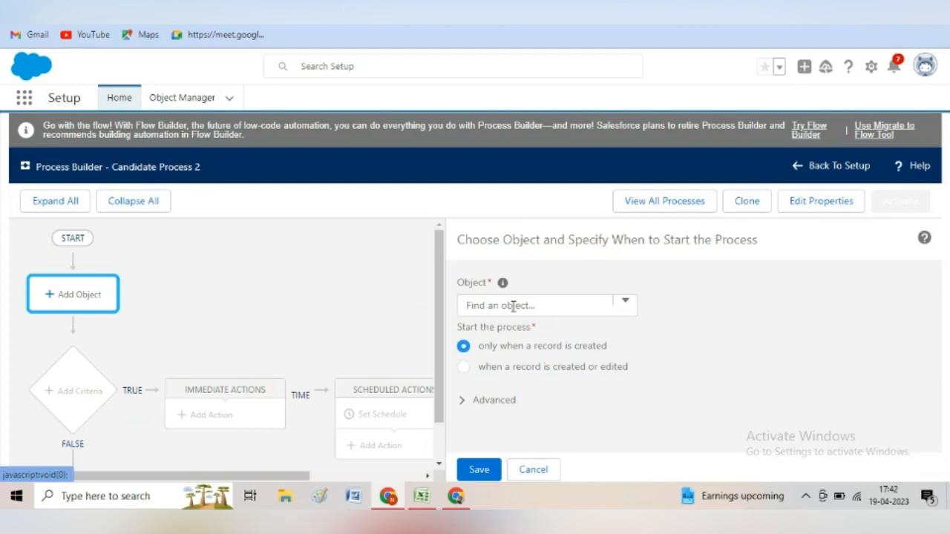
pyautogui.click(512, 306)
pyautogui.write('candi')
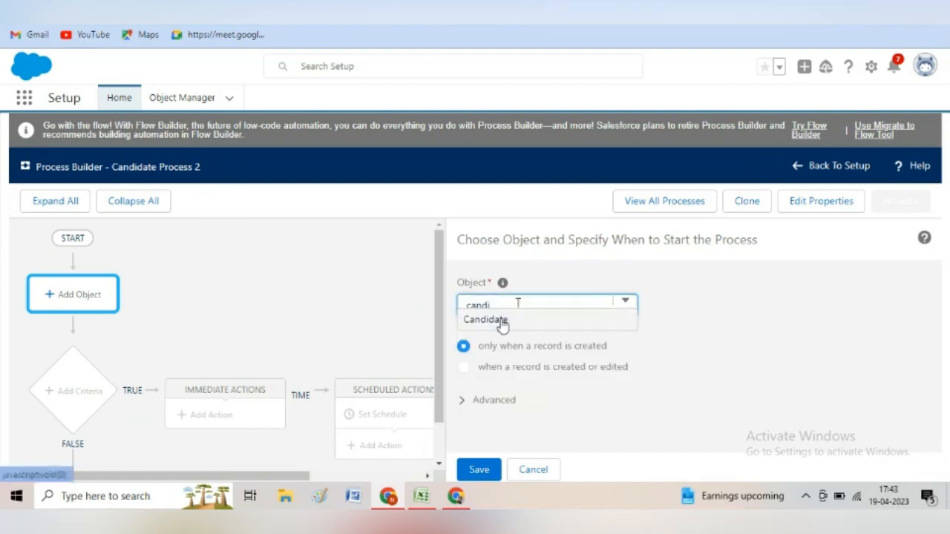
pyautogui.click(503, 320)
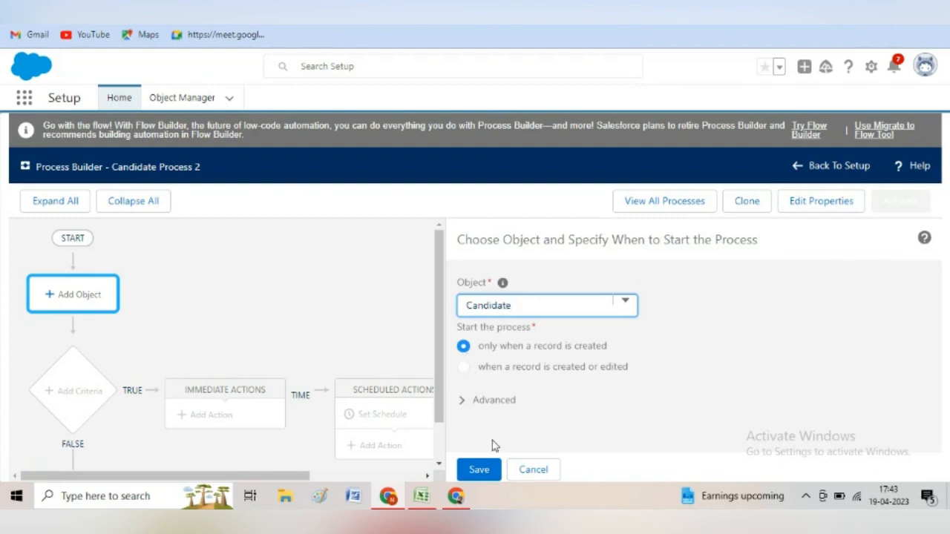
pyautogui.click(479, 471)
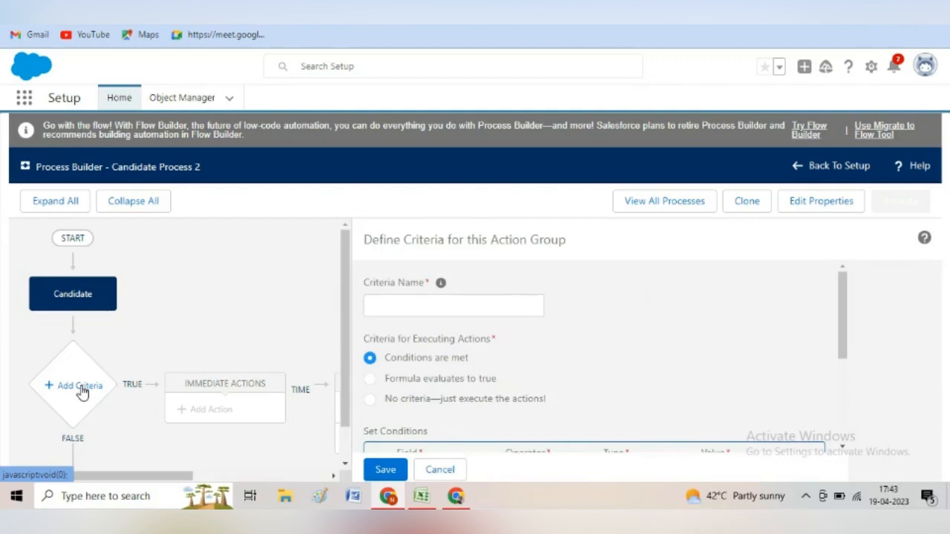
pyautogui.click(80, 389)
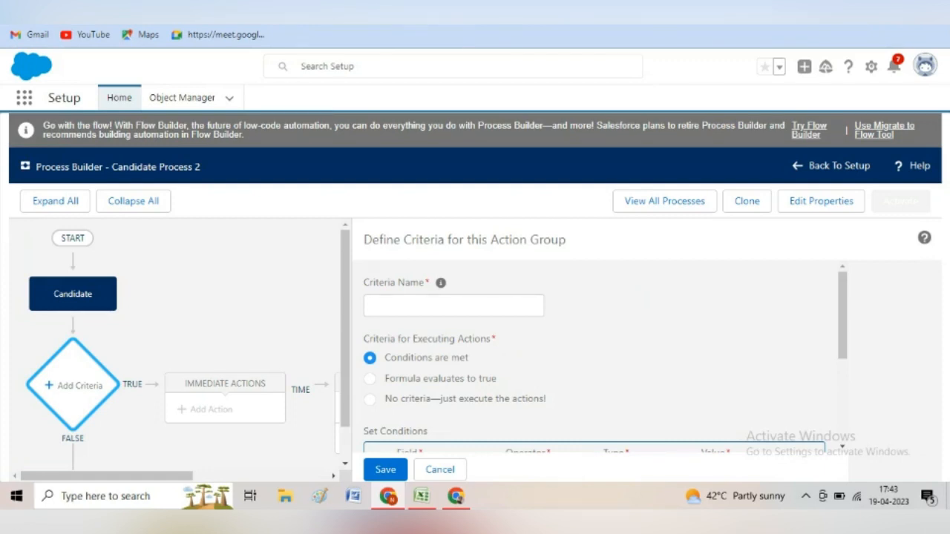
# Step: Duplicate the browser tab, find workflow in Setup, and open the list of all workflow rules past the introduction
pyautogui.rightClick(557, 21)
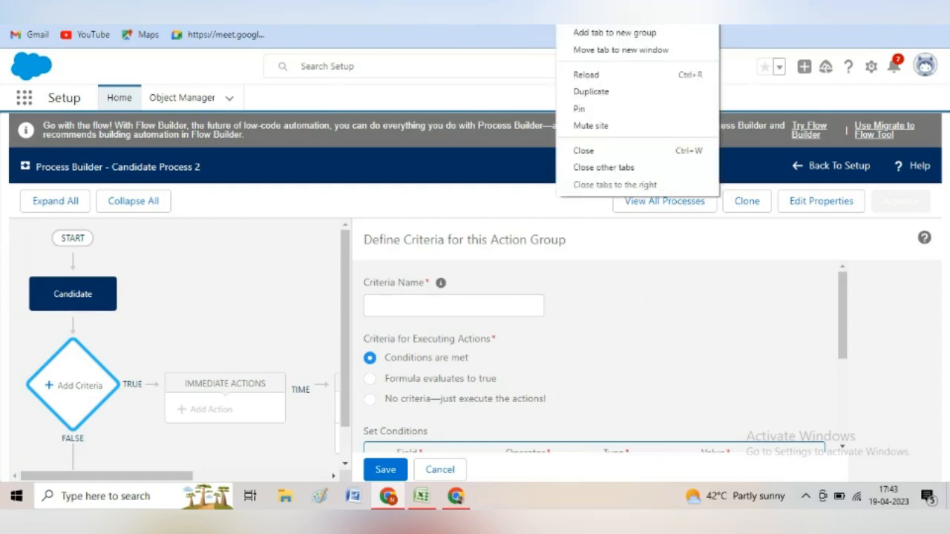
pyautogui.click(603, 93)
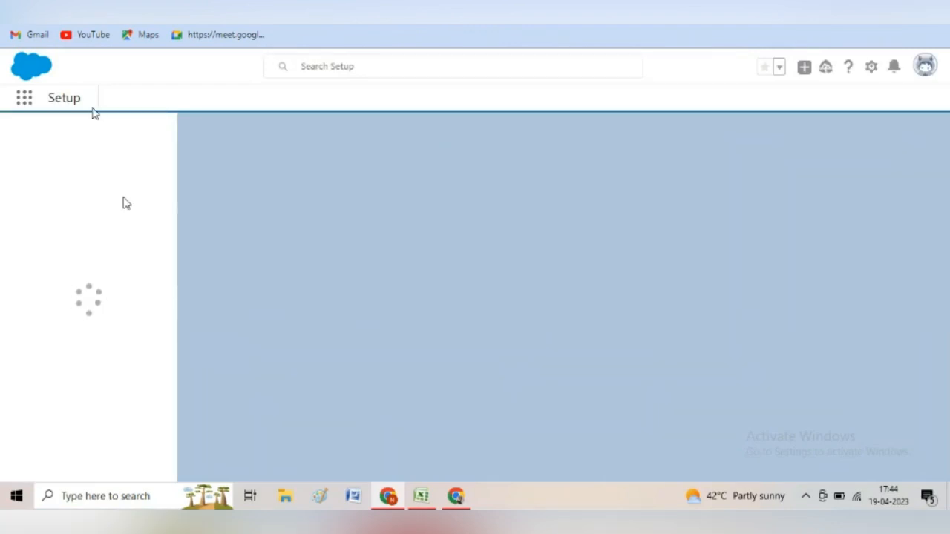
pyautogui.click(104, 136)
pyautogui.write('candidate')
pyautogui.press('BackSpace')
pyautogui.press('BackSpace')
pyautogui.press('BackSpace')
pyautogui.press('BackSpace')
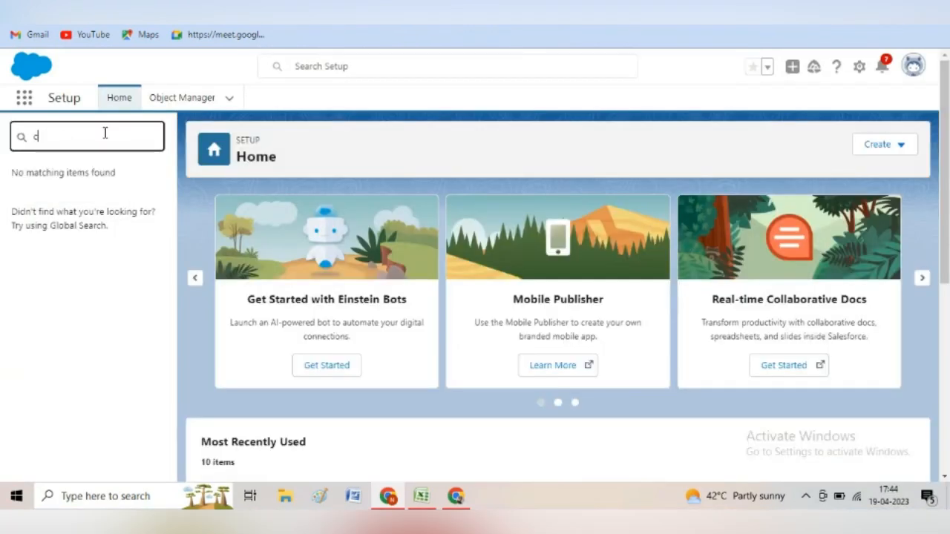
pyautogui.press('BackSpace')
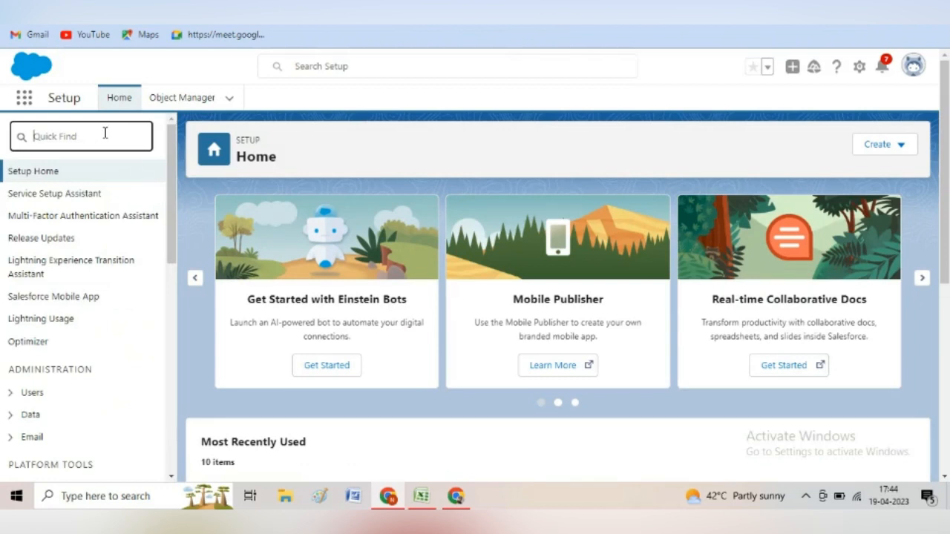
pyautogui.write('wo')
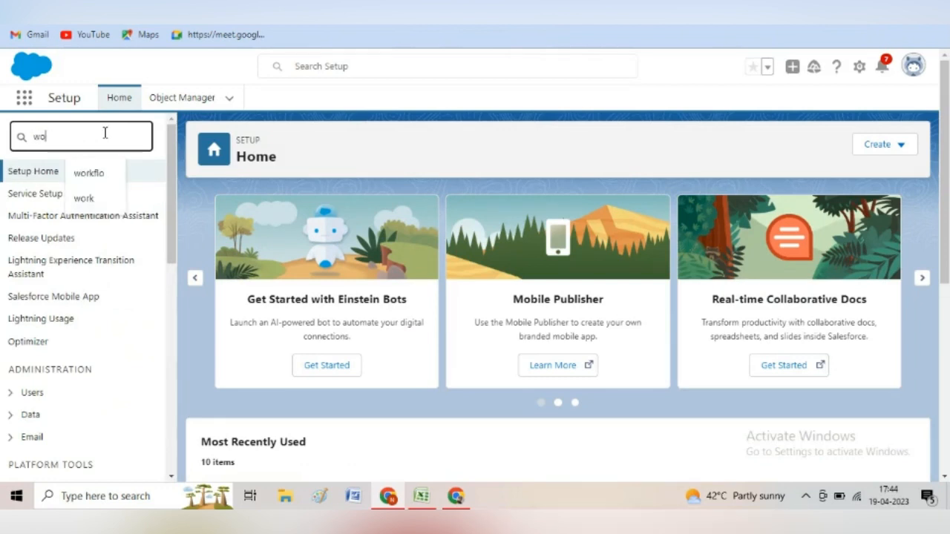
pyautogui.write('rkflow')
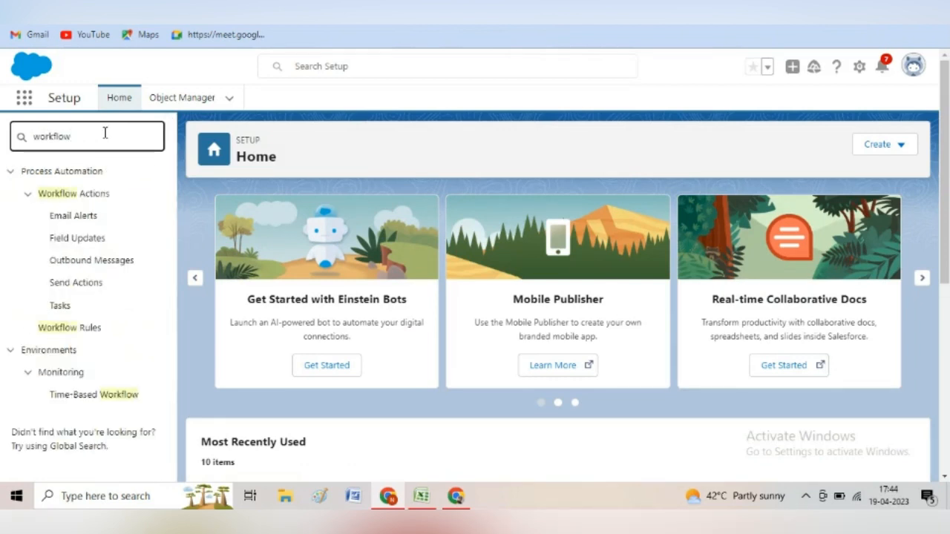
pyautogui.click(88, 336)
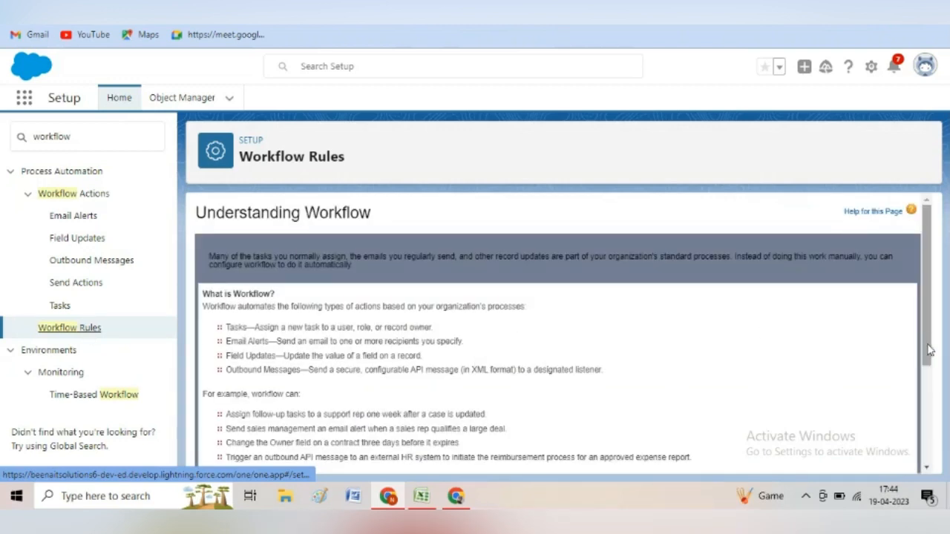
pyautogui.moveTo(929, 349); pyautogui.dragTo(914, 448)
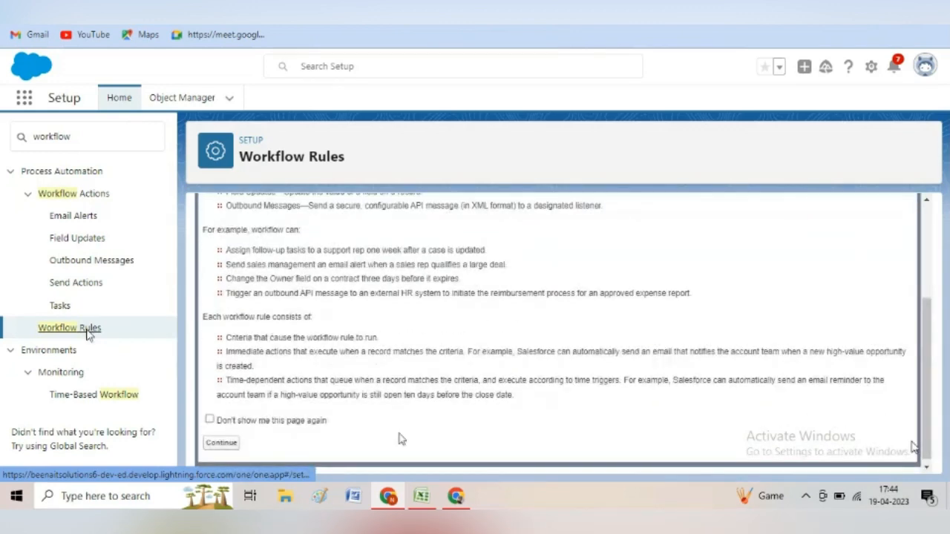
pyautogui.click(232, 443)
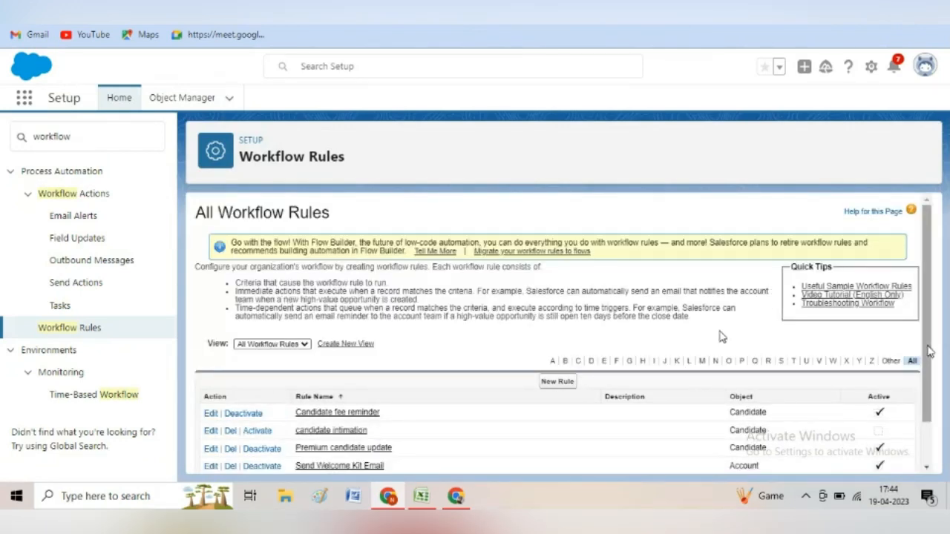
# Step: Review the Welcome Email to Candidates workflow rule and deactivate it
pyautogui.scroll(-2, 935, 375)
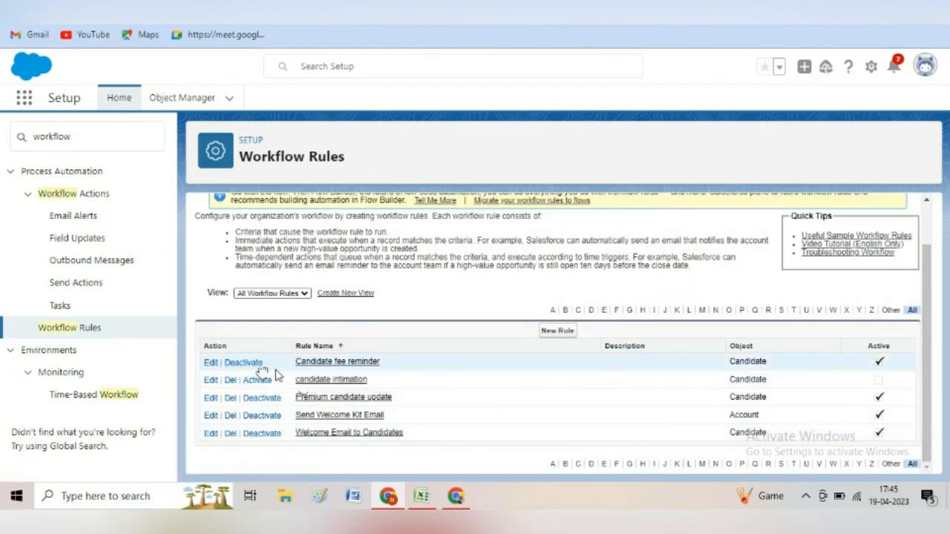
pyautogui.click(312, 437)
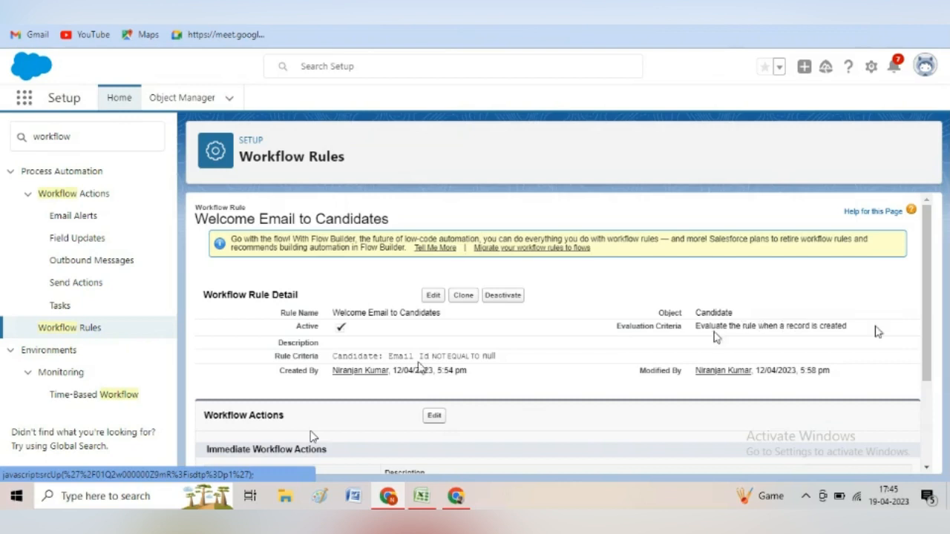
pyautogui.moveTo(933, 336)
pyautogui.mouseDown()
pyautogui.moveTo(940, 422)
pyautogui.moveTo(936, 339)
pyautogui.mouseUp()
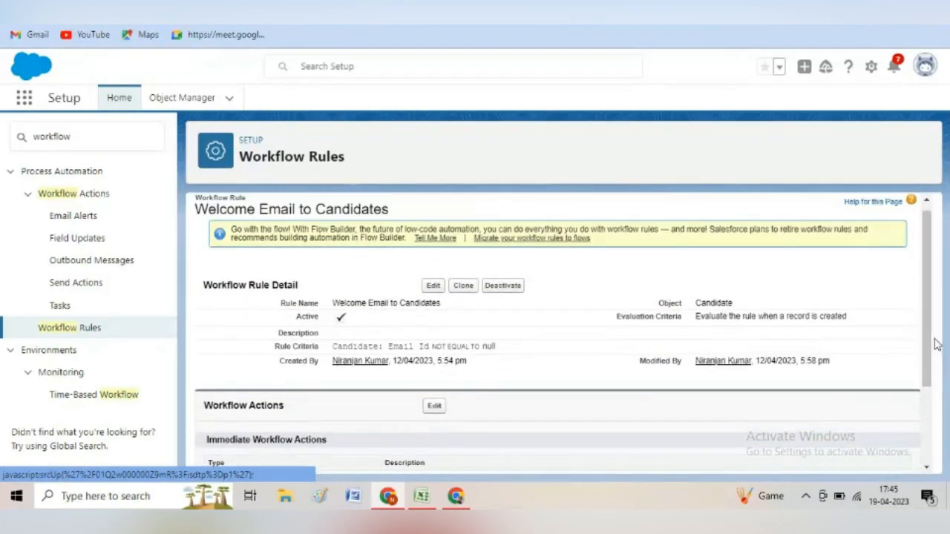
pyautogui.click(502, 286)
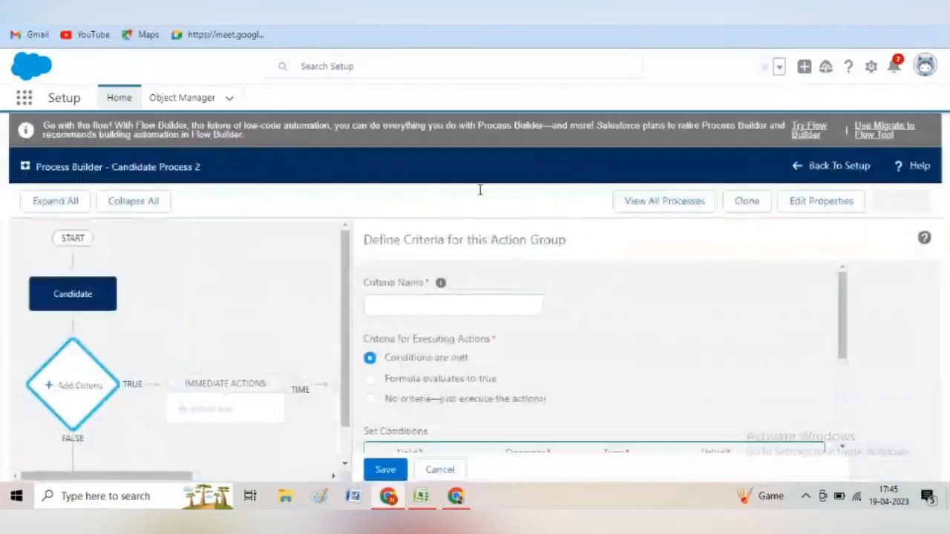
# Step: Reopen Candidate Process 2 from the process list and start a new criteria with a capitalised name beginning with "Em"
pyautogui.click(663, 202)
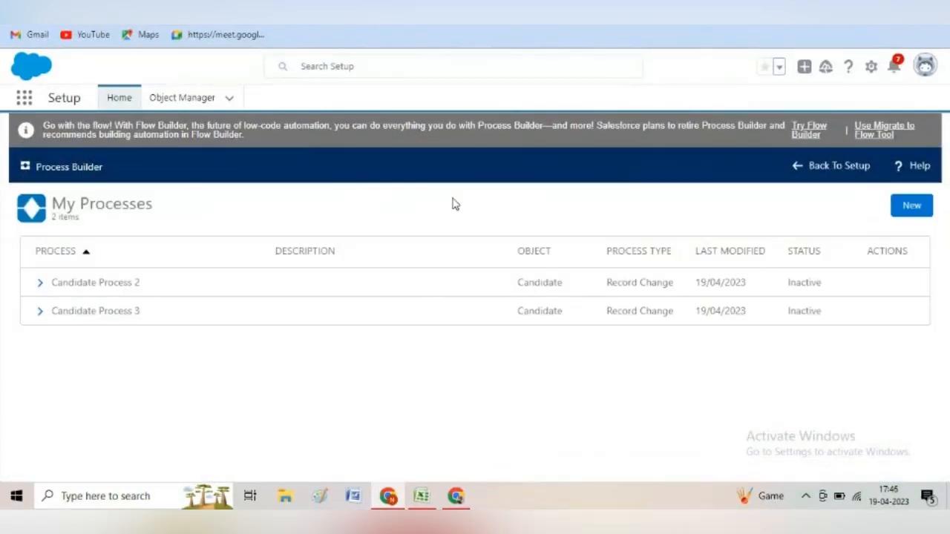
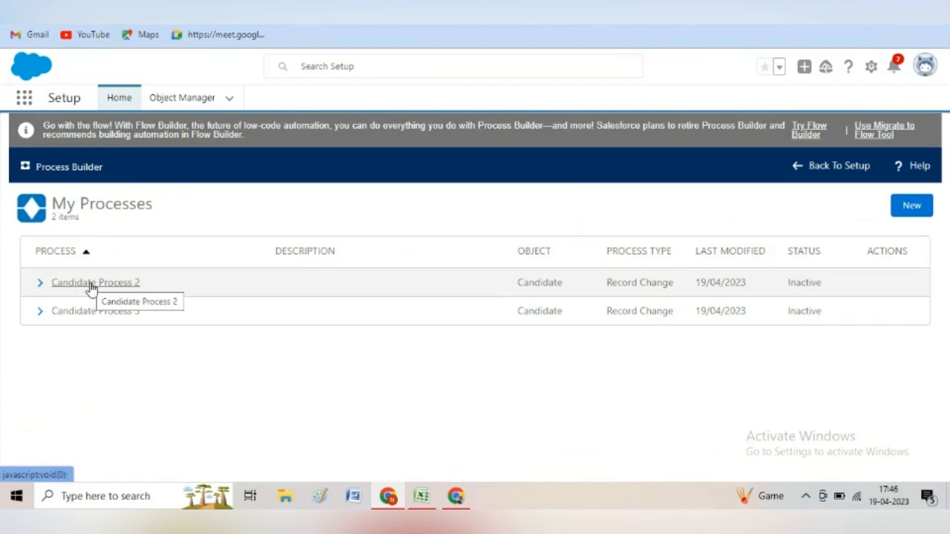
pyautogui.click(90, 286)
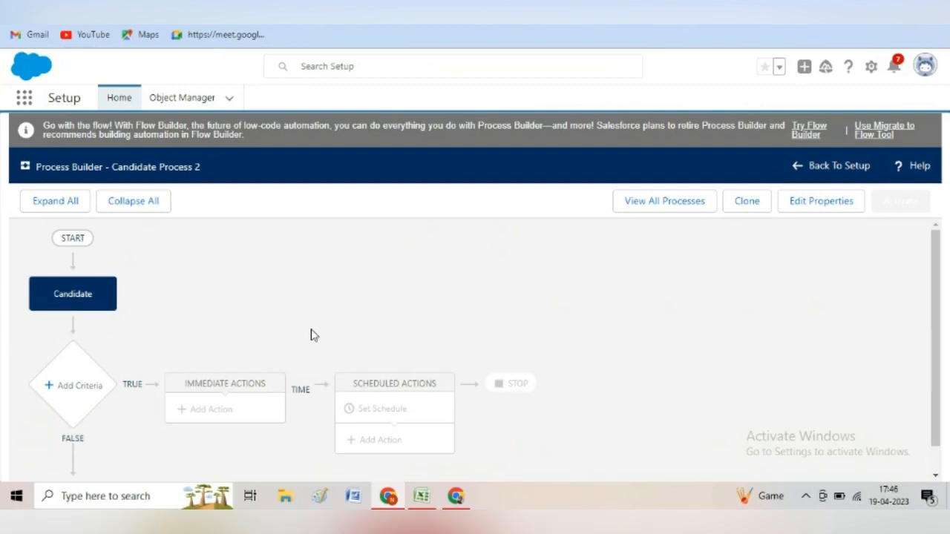
pyautogui.click(78, 387)
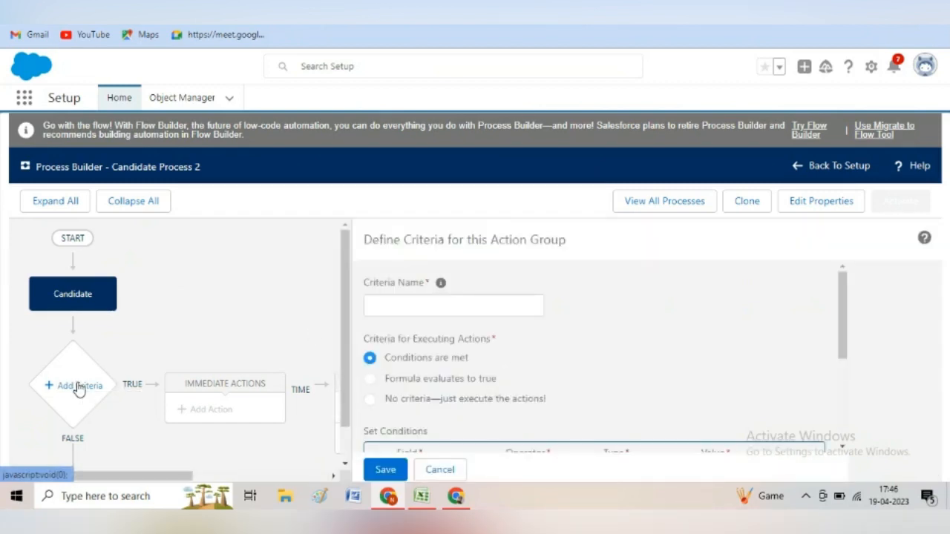
pyautogui.click(401, 308)
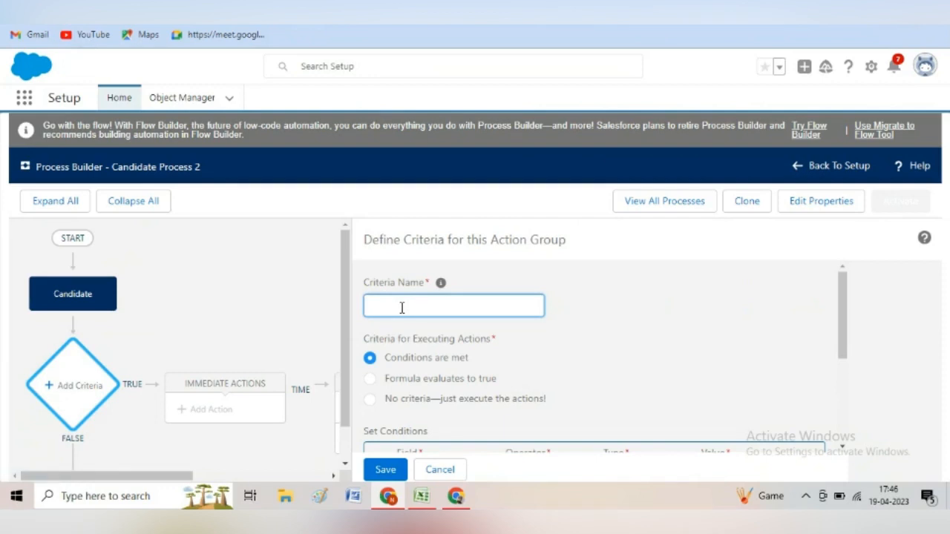
pyautogui.write('email')
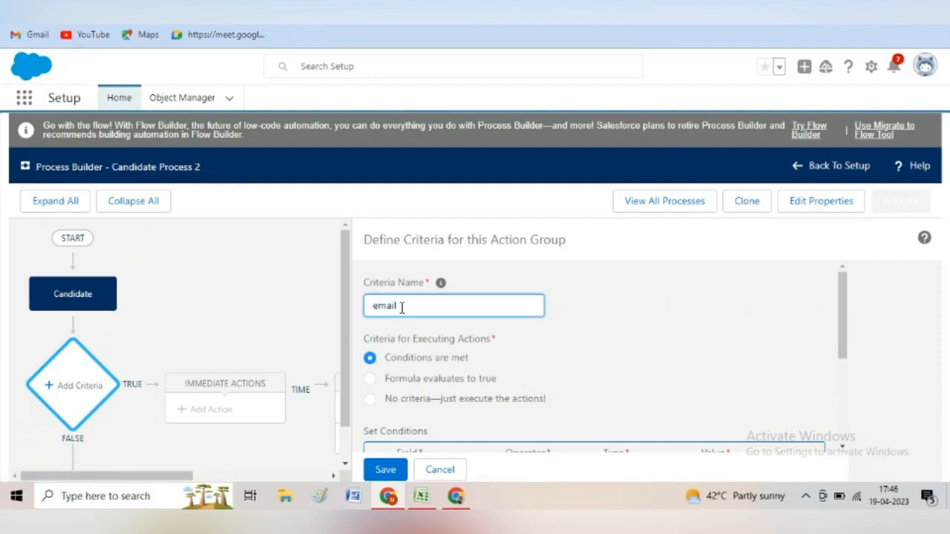
pyautogui.press('BackSpace')
pyautogui.press('BackSpace')
pyautogui.press('BackSpace')
pyautogui.press('BackSpace')
pyautogui.press('BackSpace')
pyautogui.write('Em')
# Step: Set the criteria condition so that the candidate's Email Id field does not equal the string Null
pyautogui.moveTo(846, 348); pyautogui.dragTo(858, 376)
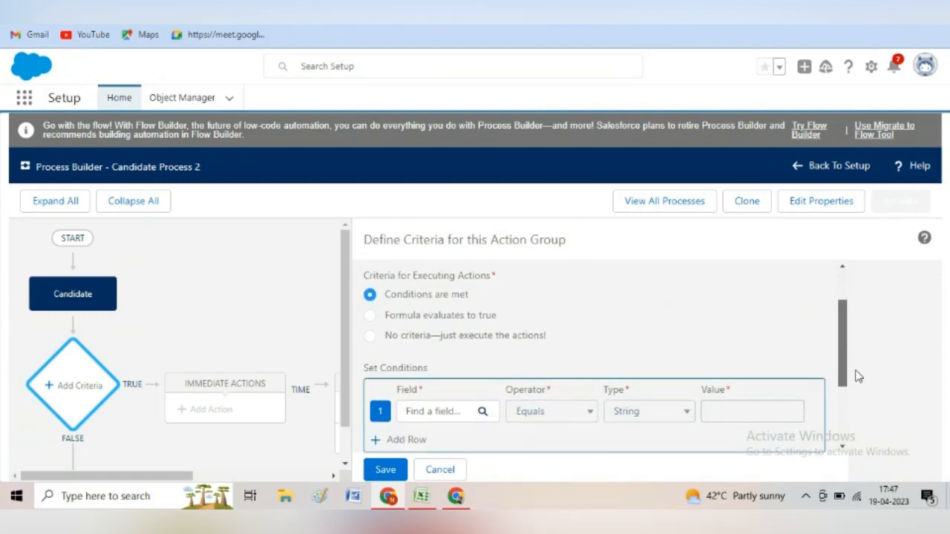
pyautogui.click(460, 412)
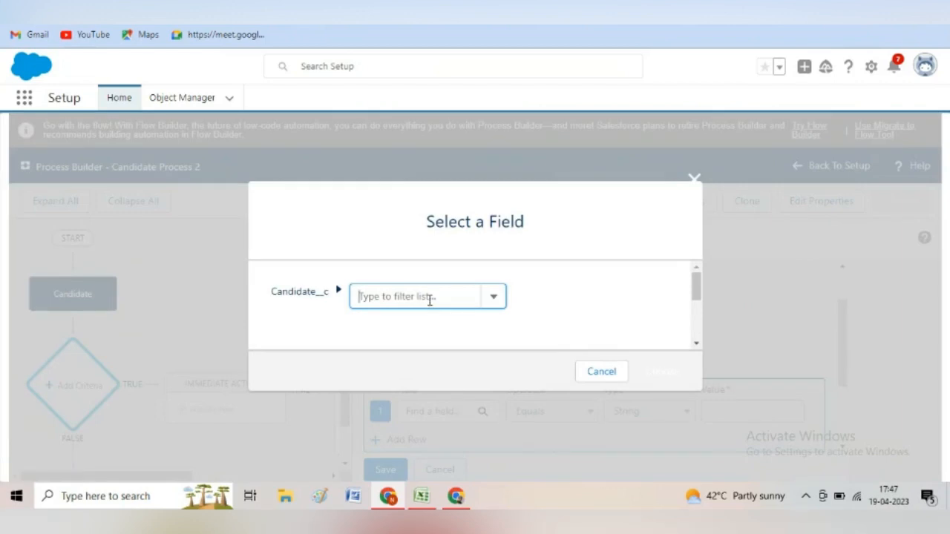
pyautogui.write('email')
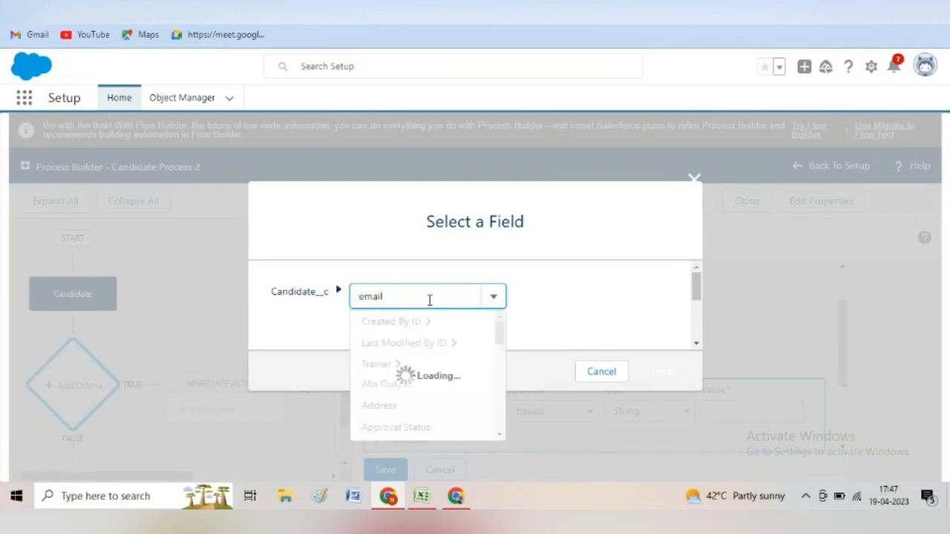
pyautogui.click(401, 325)
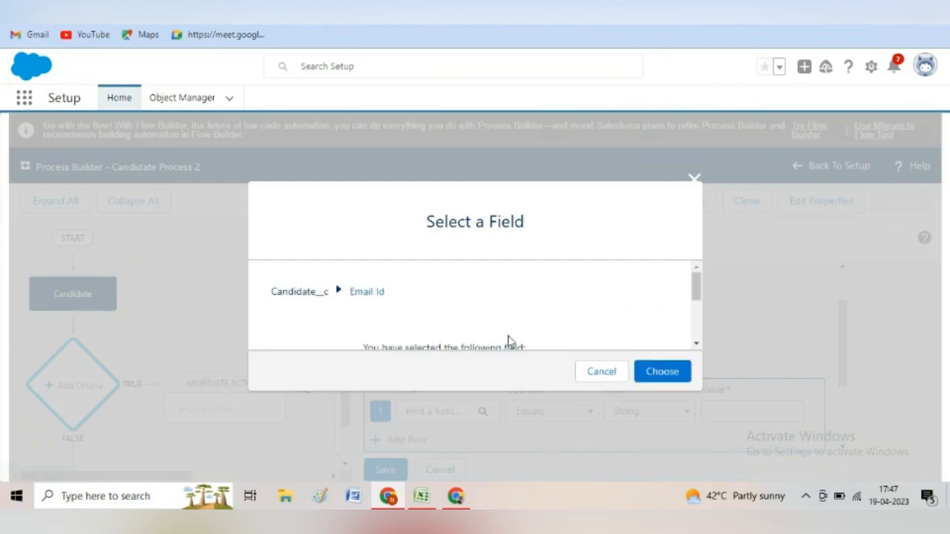
pyautogui.click(651, 371)
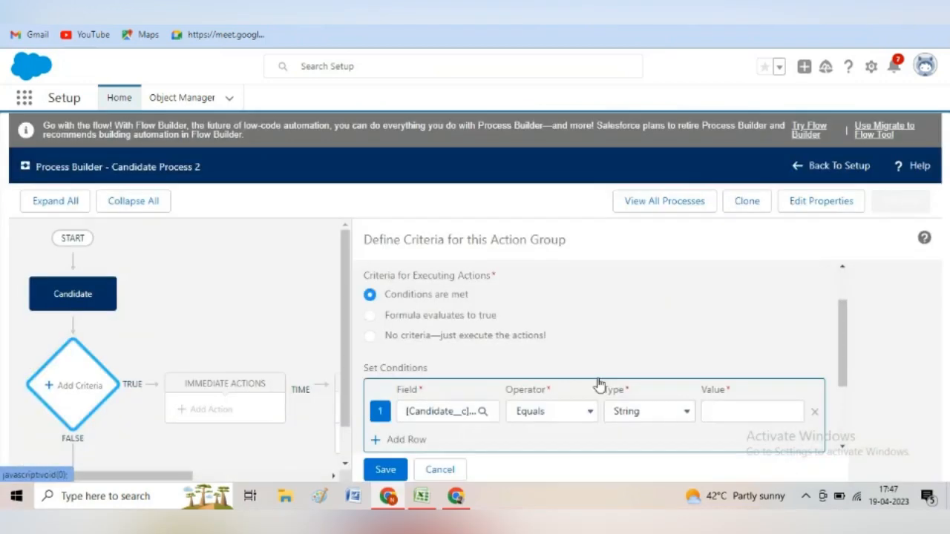
pyautogui.click(728, 410)
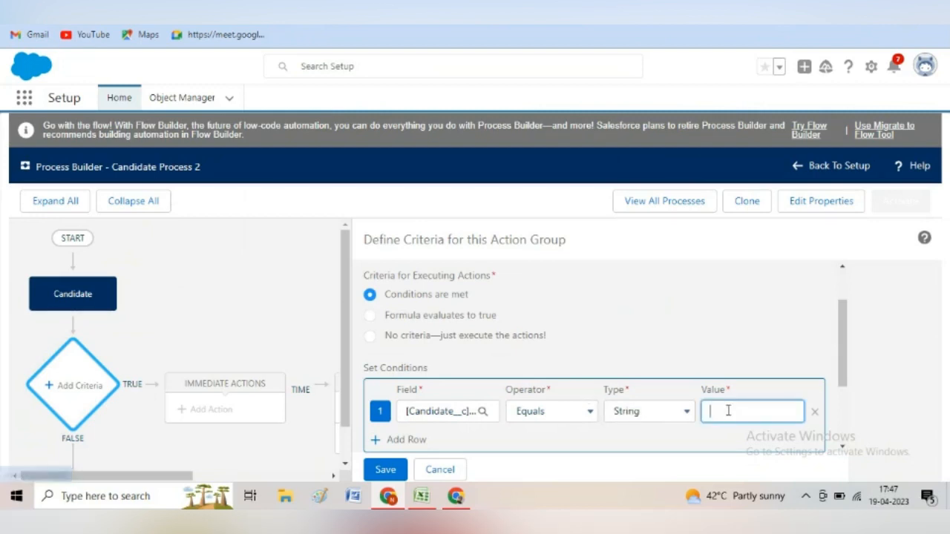
pyautogui.click(549, 417)
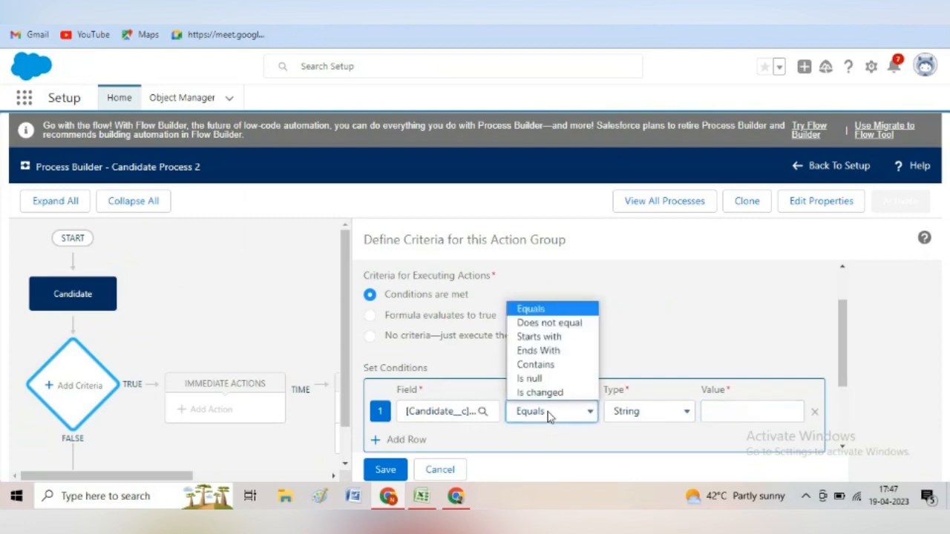
pyautogui.click(549, 322)
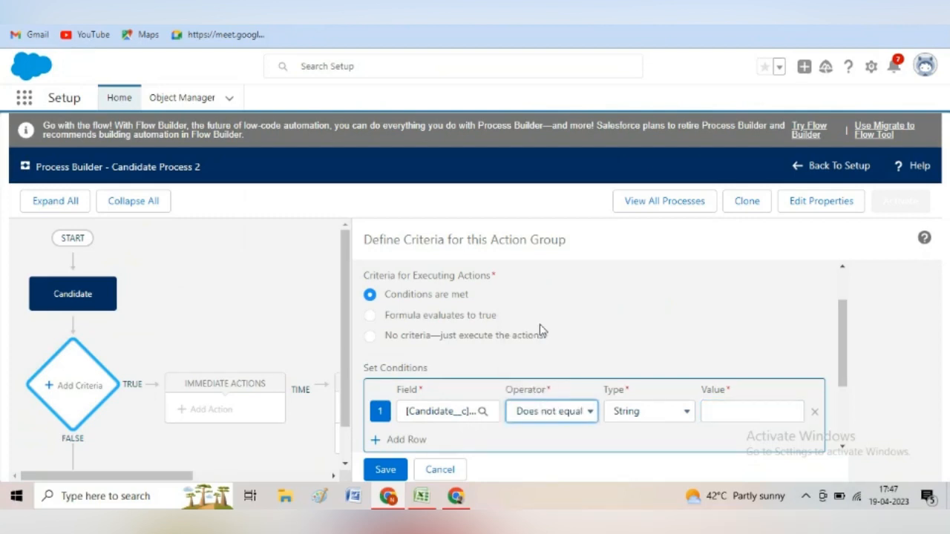
pyautogui.click(733, 410)
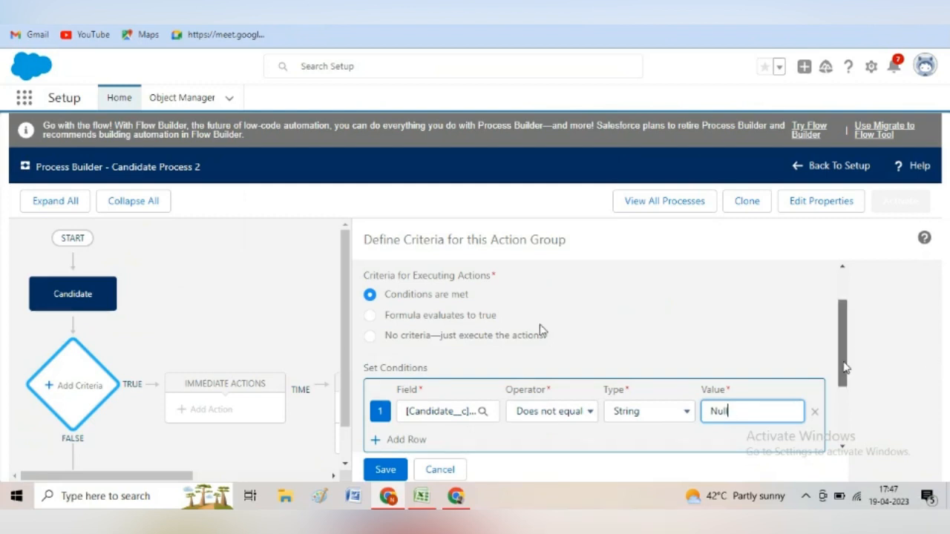
pyautogui.moveTo(845, 367); pyautogui.dragTo(846, 394)
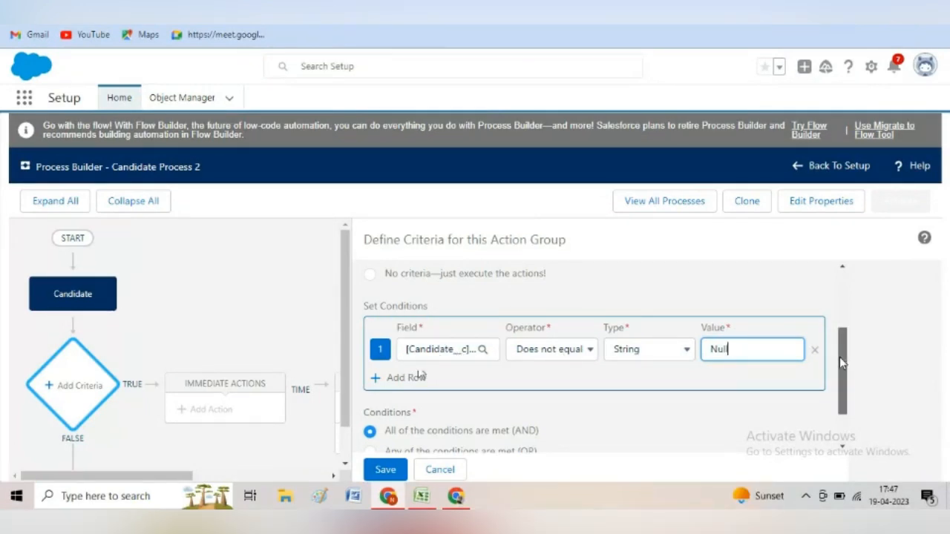
# Step: Save the Email criteria with all conditions required, and add an immediate action of type Email Alerts to it
pyautogui.moveTo(839, 357); pyautogui.dragTo(851, 389)
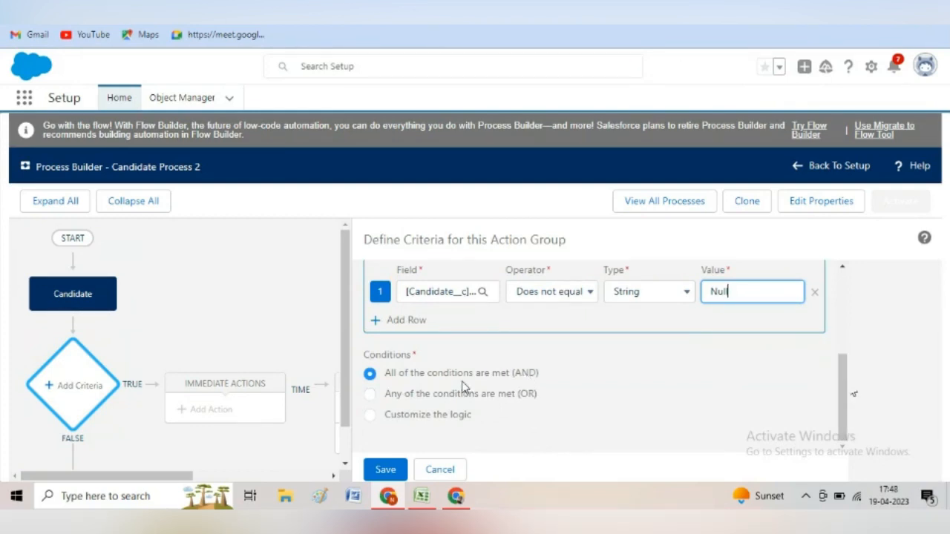
pyautogui.click(386, 471)
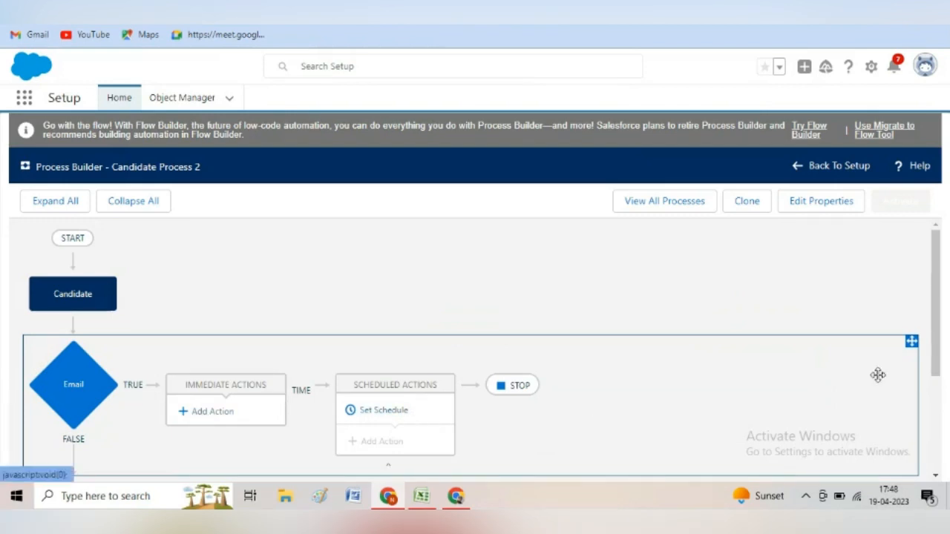
pyautogui.scroll(-2, 926, 378)
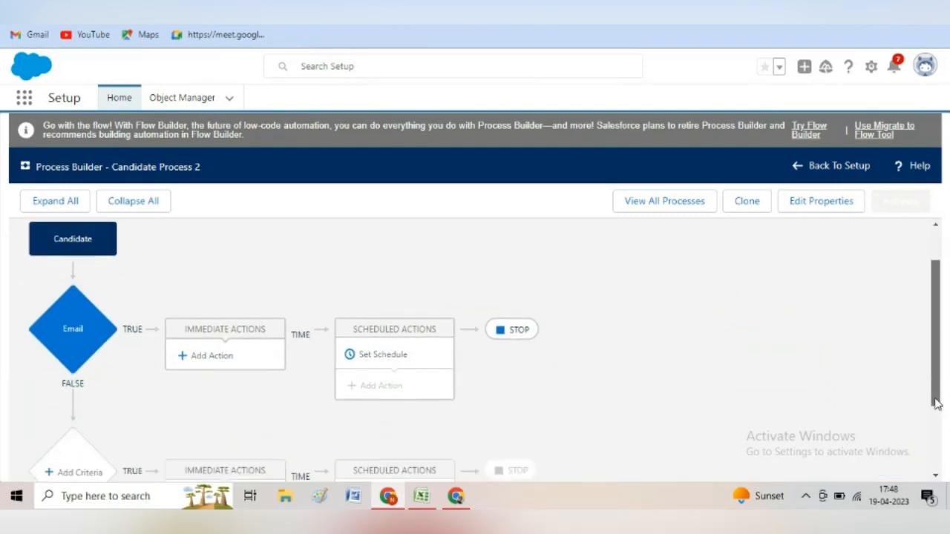
pyautogui.click(214, 358)
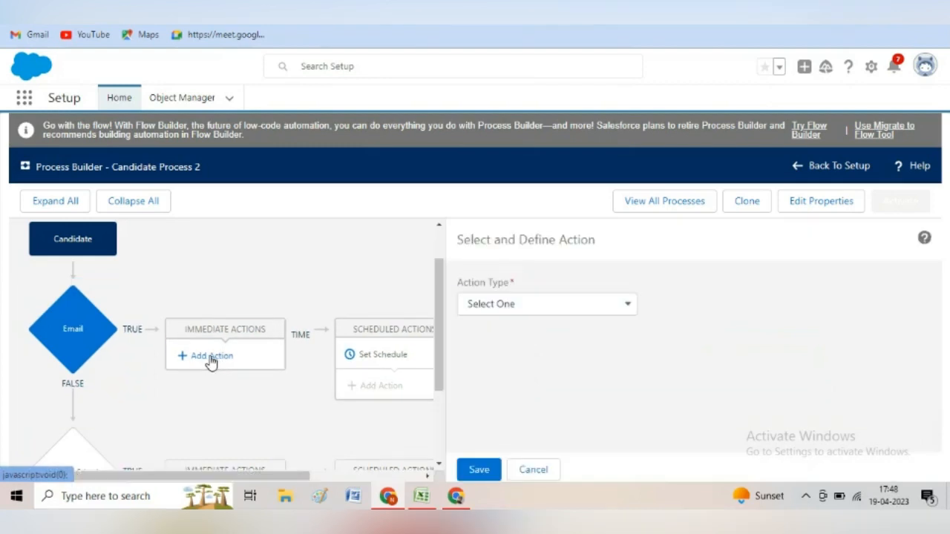
pyautogui.click(507, 308)
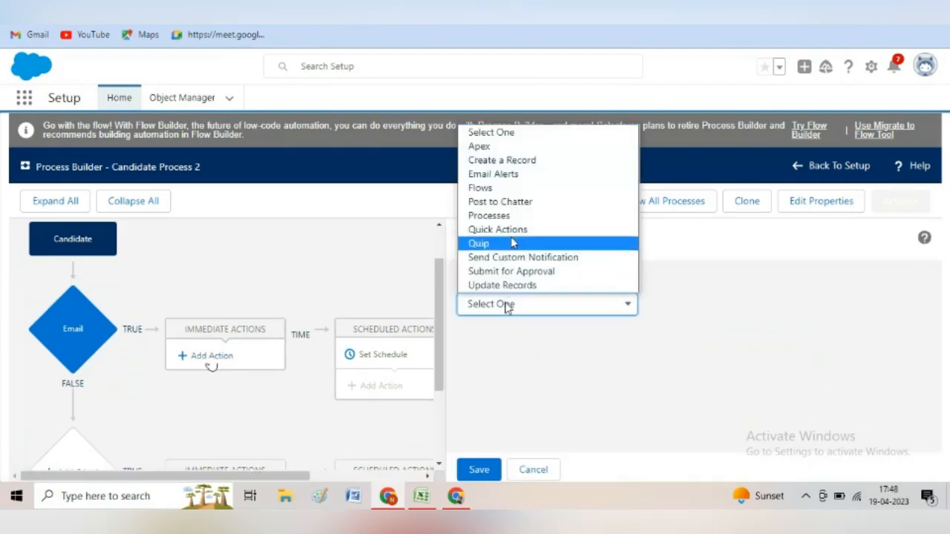
pyautogui.click(502, 175)
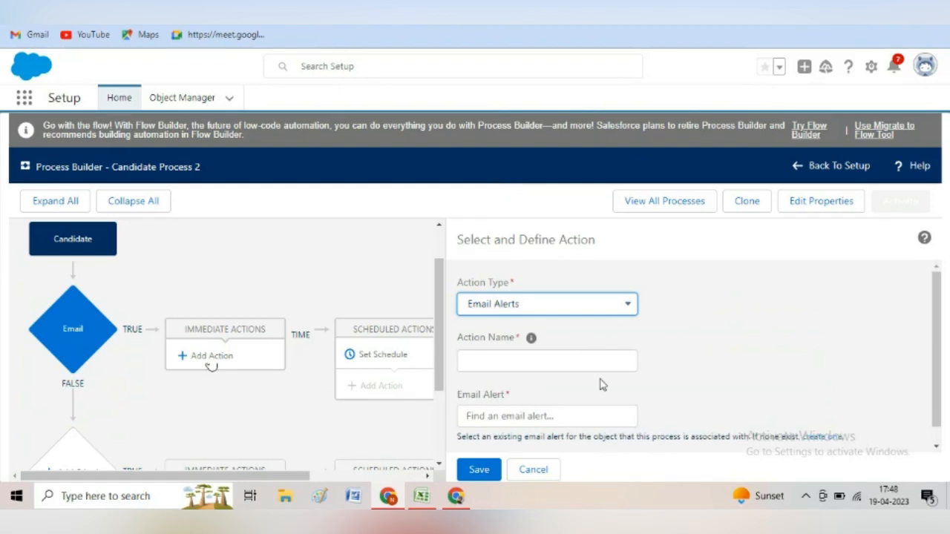
# Step: Name the email alert action Creating Candidate Alert
pyautogui.click(563, 363)
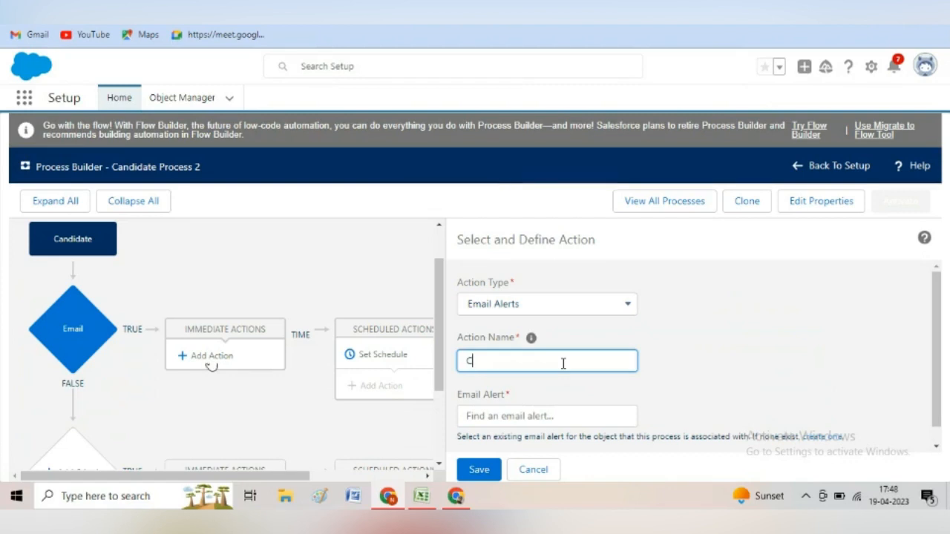
pyautogui.write('reation Alert')
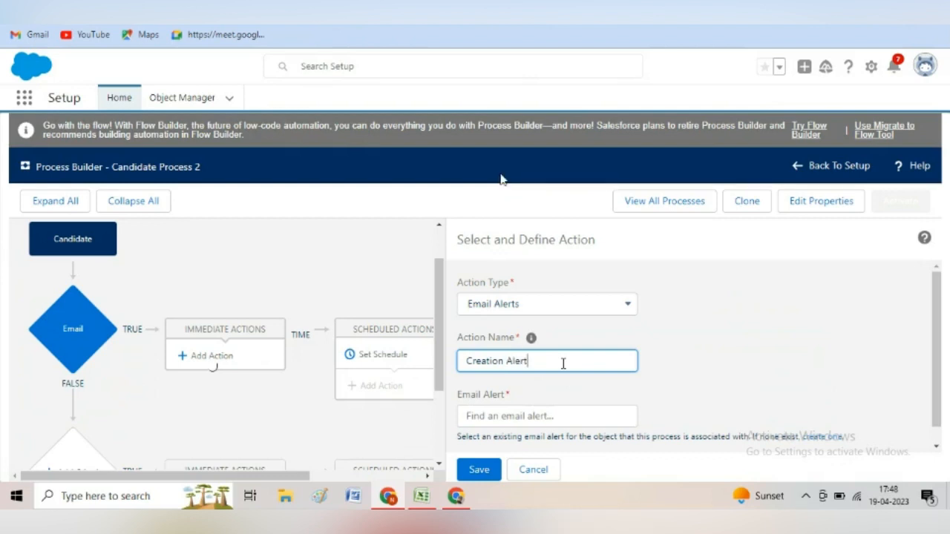
pyautogui.press('Left')
pyautogui.press('Left')
pyautogui.press('Left')
pyautogui.press('Left')
pyautogui.press('Left')
pyautogui.press('Left')
pyautogui.press('BackSpace')
pyautogui.press('BackSpace')
pyautogui.write('ng')
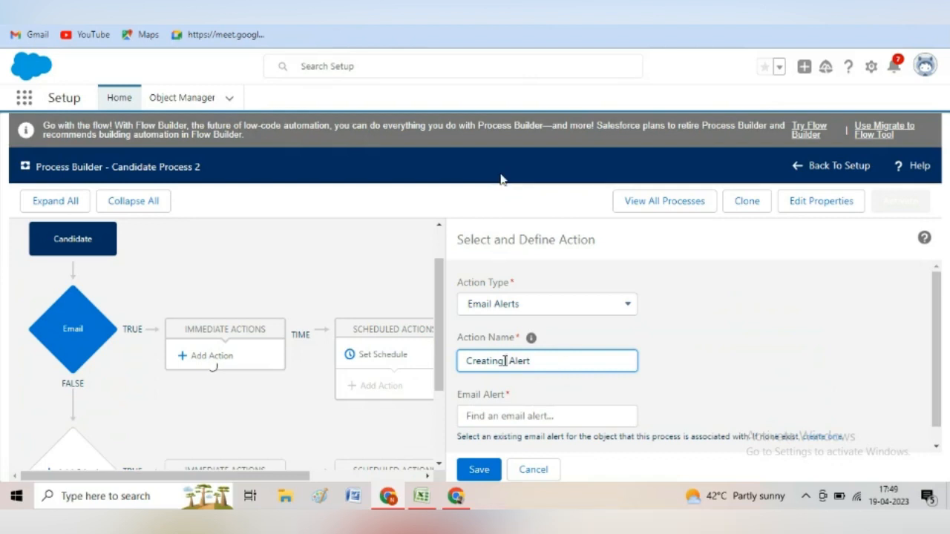
pyautogui.write(' Candidate')
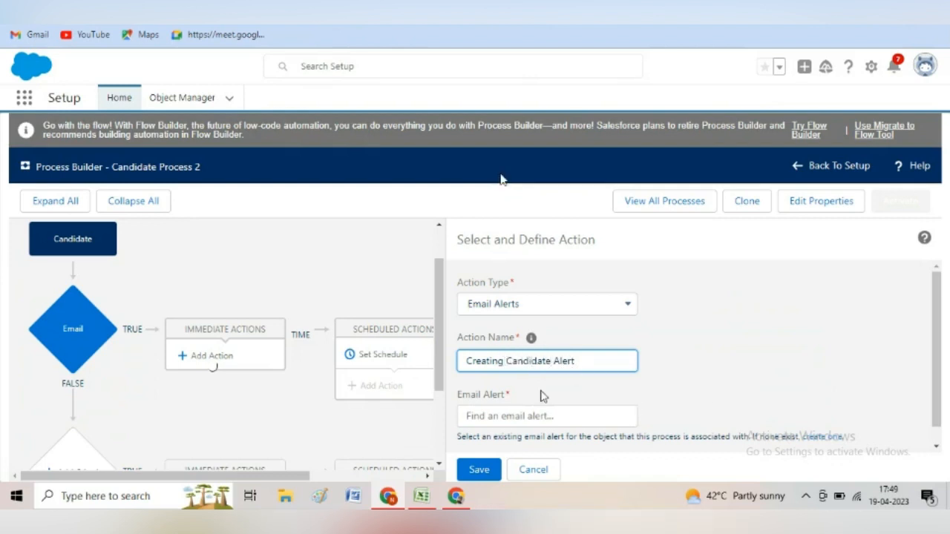
# Step: Open the Candidate Welcome Email alert from the Welcome Email to Candidates workflow rule and copy its unique name
pyautogui.click(935, 449)
pyautogui.click(551, 399)
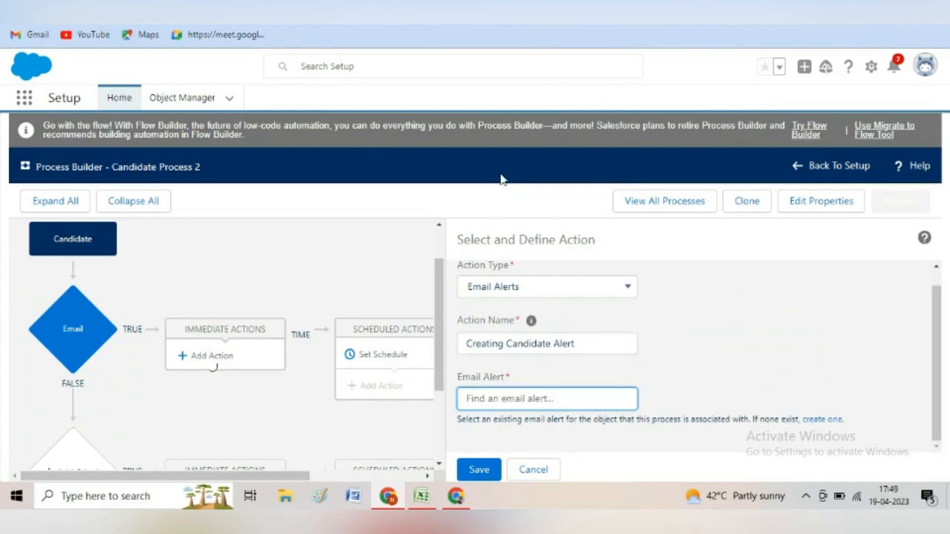
pyautogui.hotkey('ctrl', 'Tab')
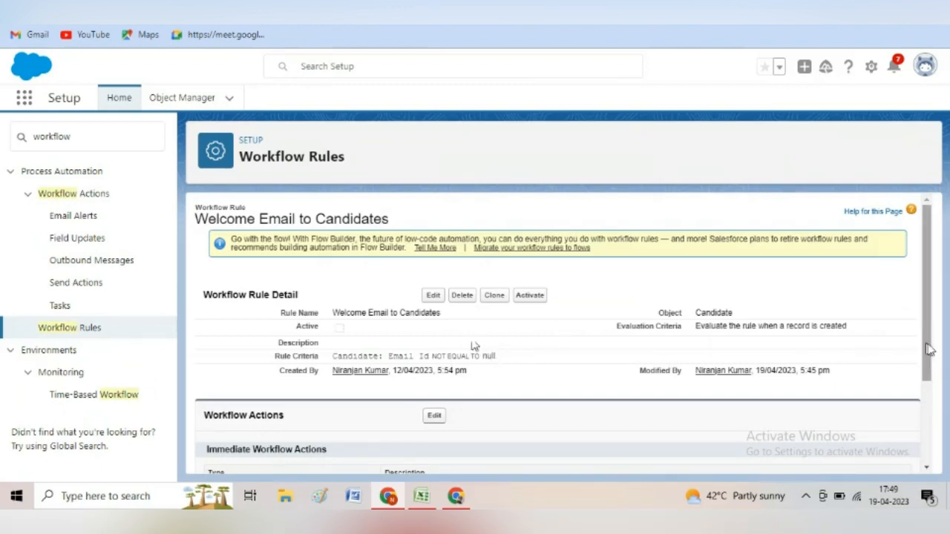
pyautogui.moveTo(931, 350); pyautogui.dragTo(936, 420)
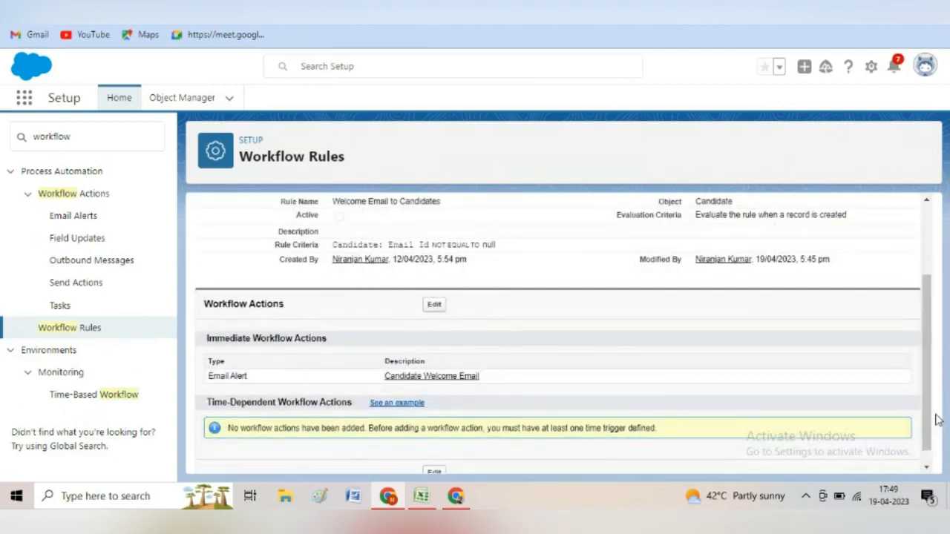
pyautogui.click(434, 380)
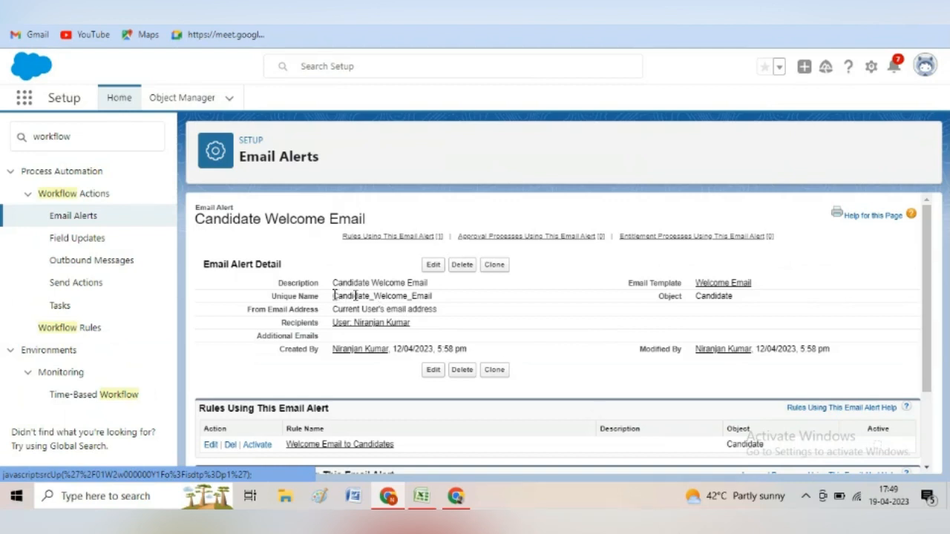
pyautogui.moveTo(334, 295); pyautogui.dragTo(435, 297)
pyautogui.hotkey('ctrl', 'c')
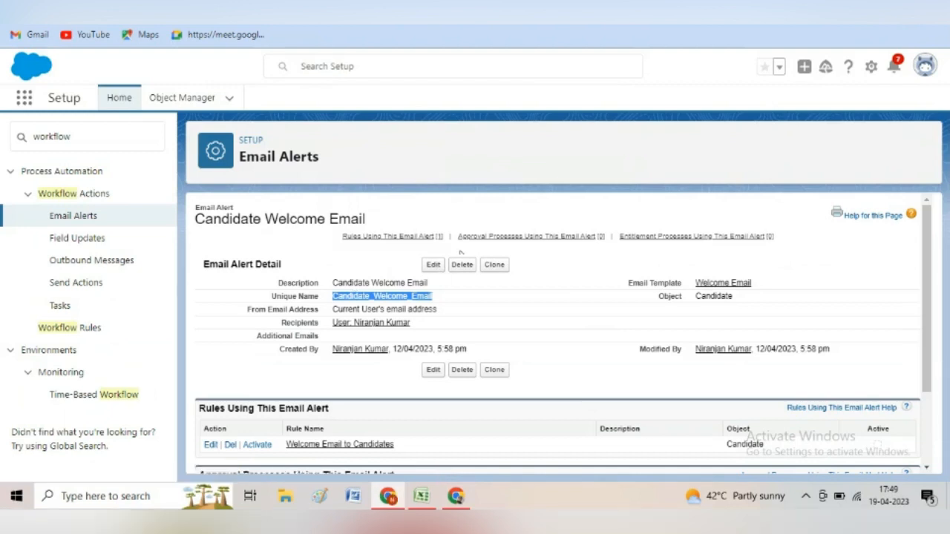
# Step: Assign the Candidate_Welcome_Email alert to the action in Candidate Process 2 and save the action
pyautogui.hotkey('ctrl', 'Tab')
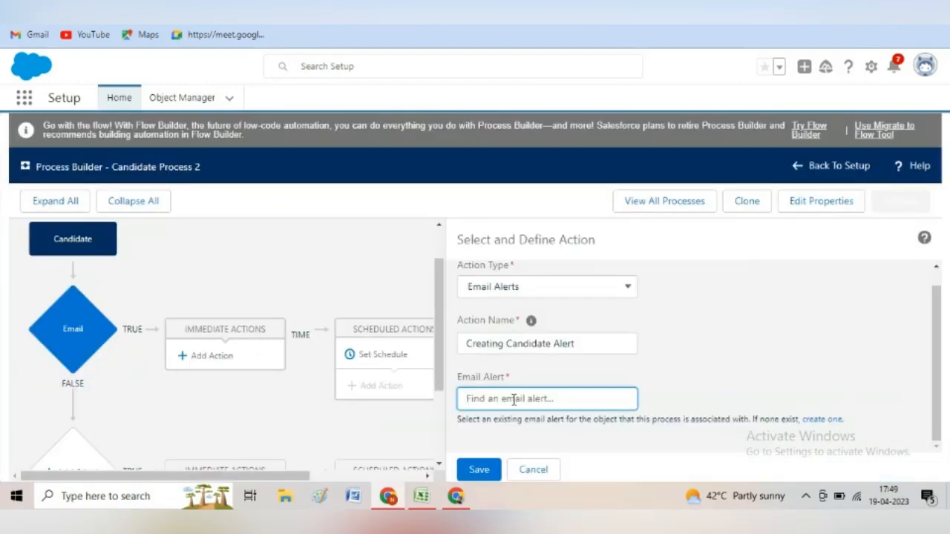
pyautogui.hotkey('ctrl', 'v')
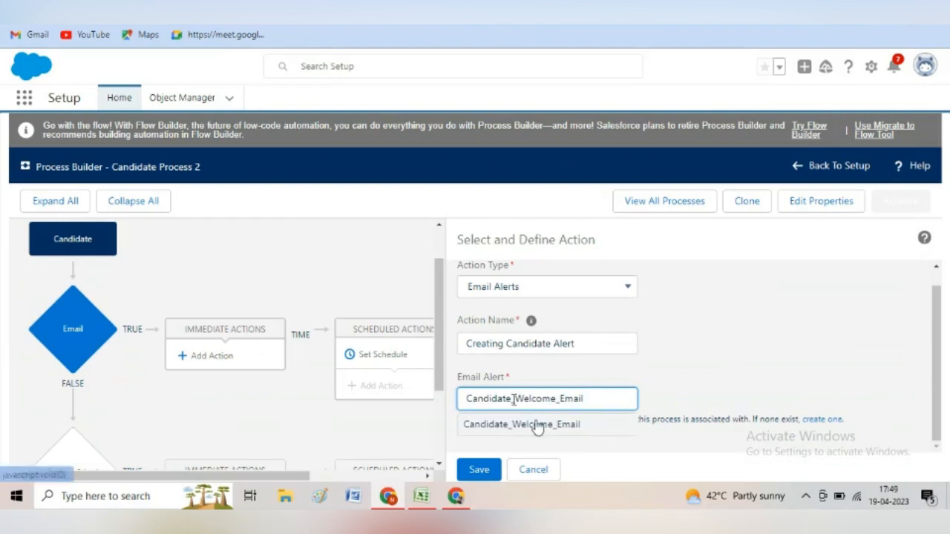
pyautogui.click(537, 426)
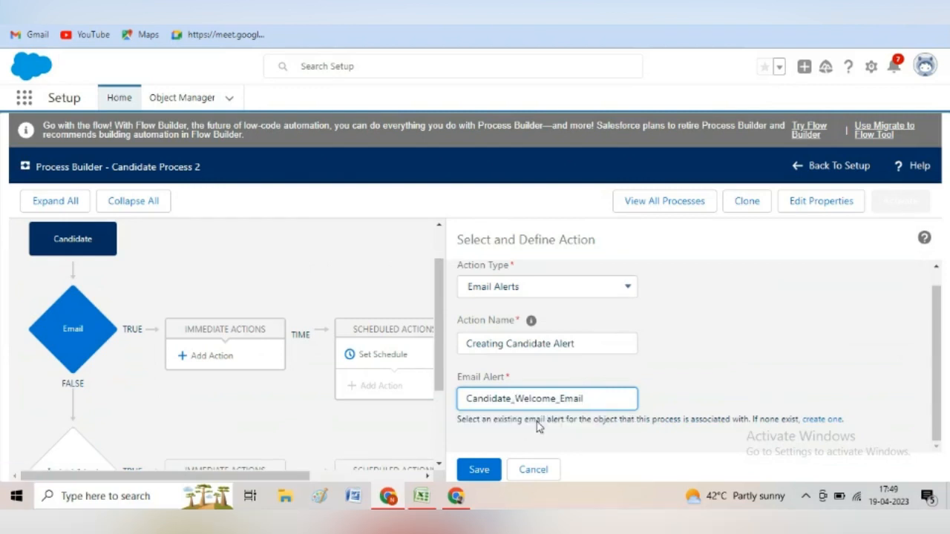
pyautogui.click(481, 473)
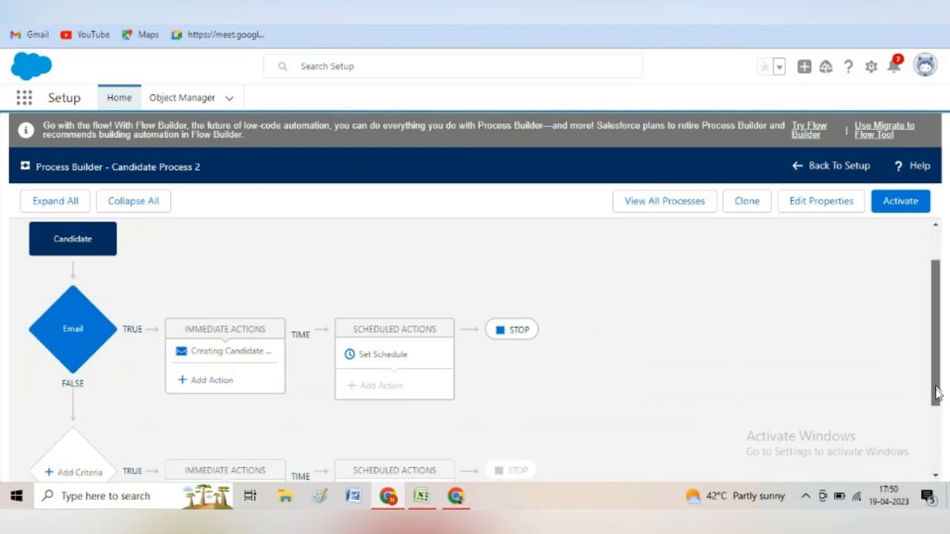
# Step: Activate Candidate Process 2 and confirm the version activation
pyautogui.scroll(-1, 944, 415)
pyautogui.moveTo(944, 429); pyautogui.dragTo(943, 391)
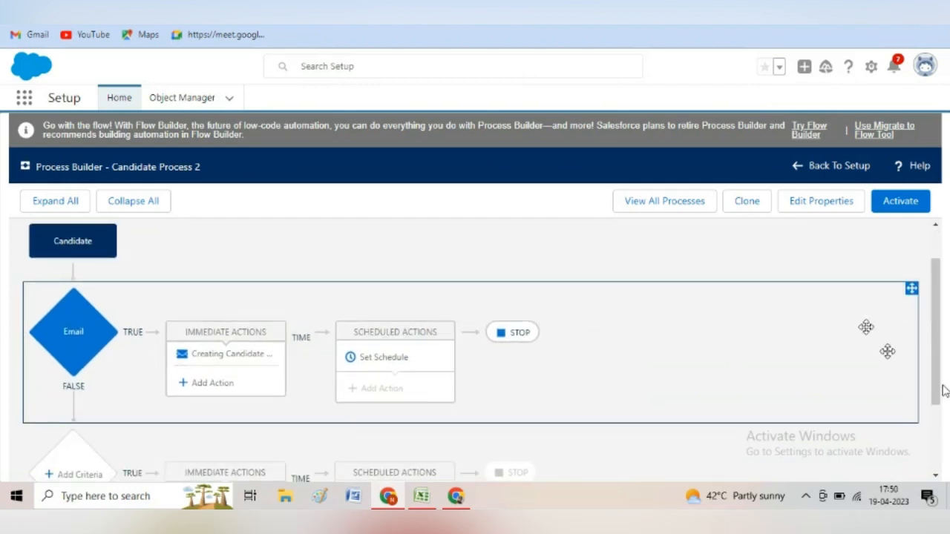
pyautogui.click(906, 205)
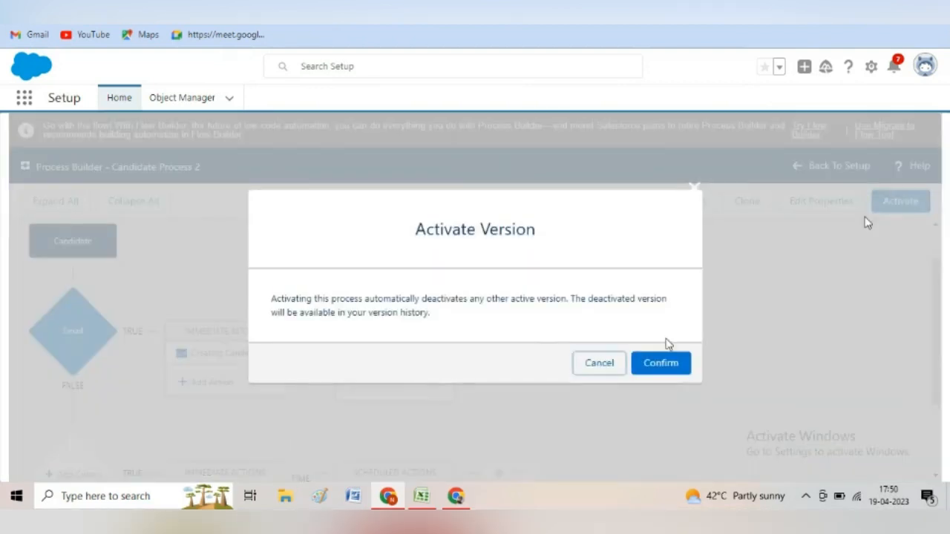
pyautogui.click(664, 363)
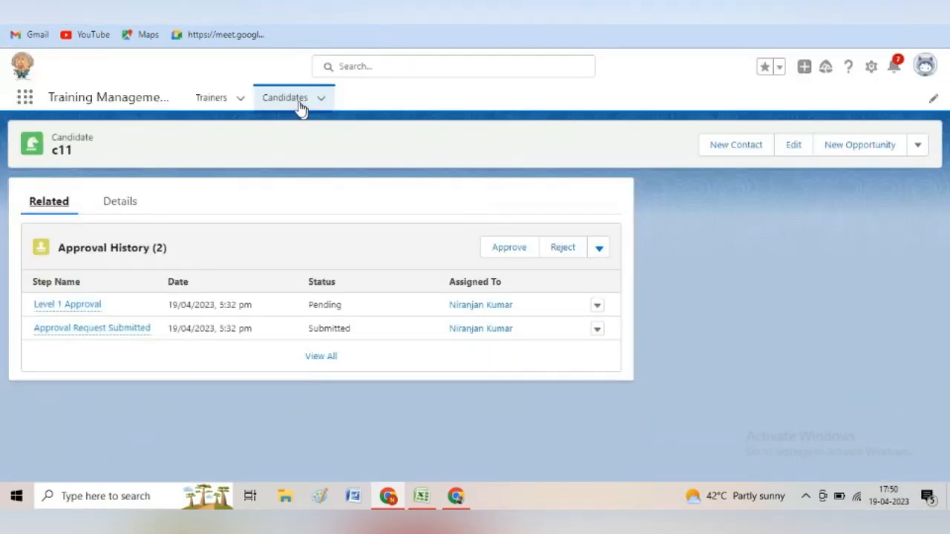
# Step: Start a new record from the Candidates list, name it c1pb, and paste the candidate's e-mail address into Email Id
pyautogui.click(285, 98)
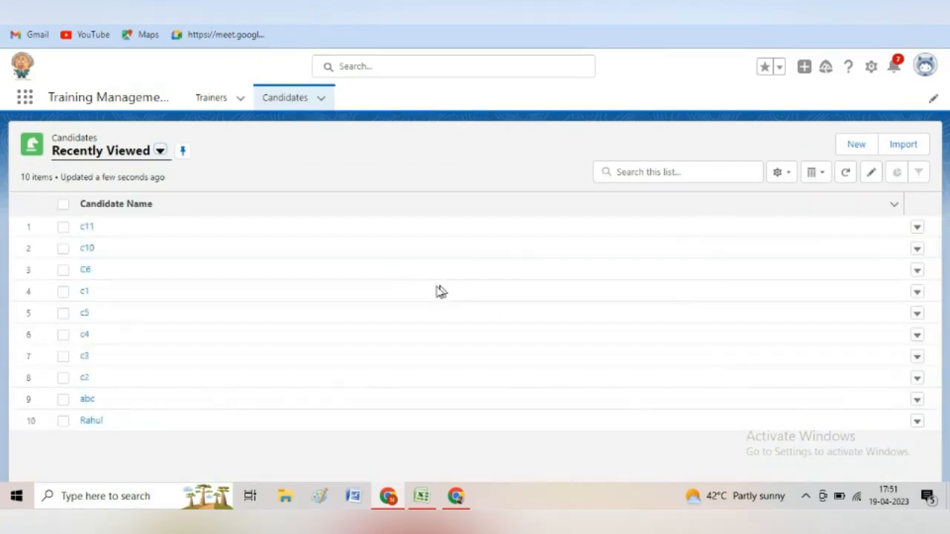
pyautogui.click(857, 145)
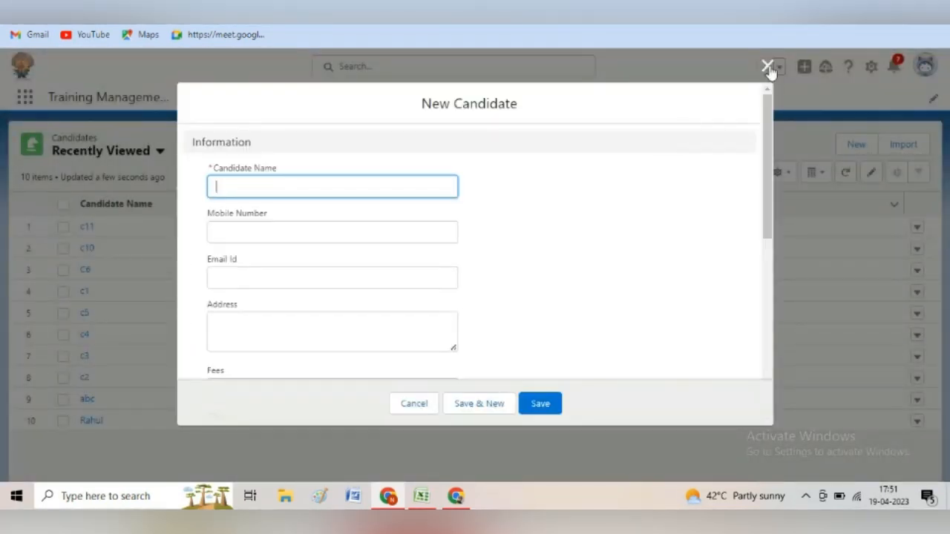
pyautogui.click(768, 67)
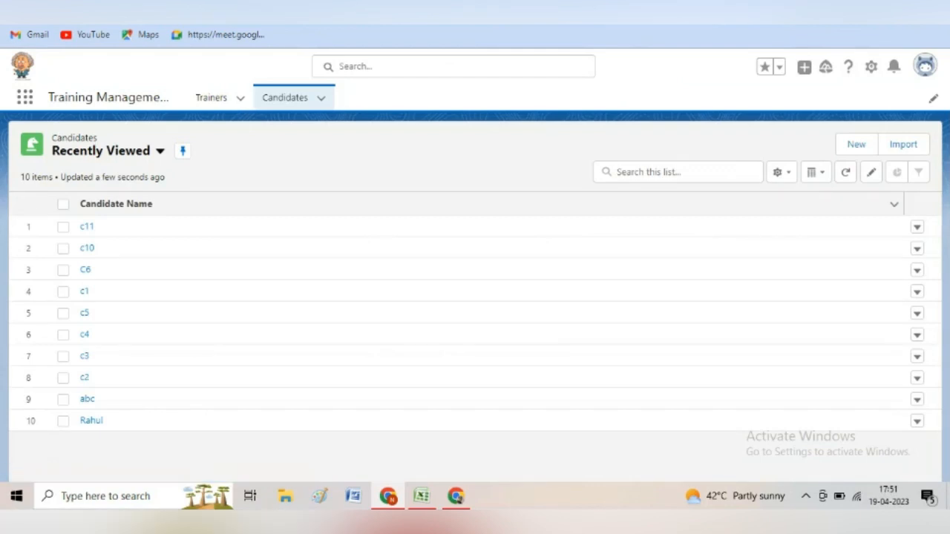
pyautogui.click(855, 145)
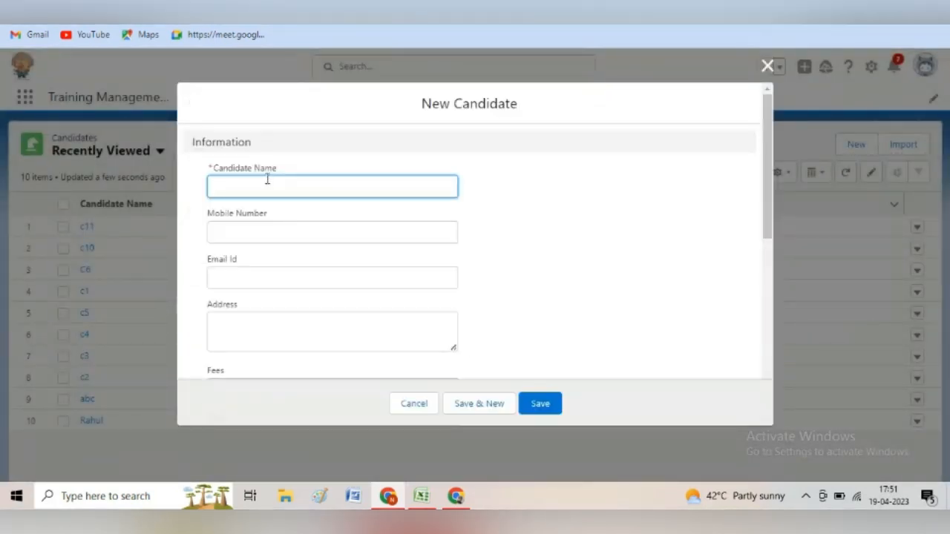
pyautogui.click(268, 180)
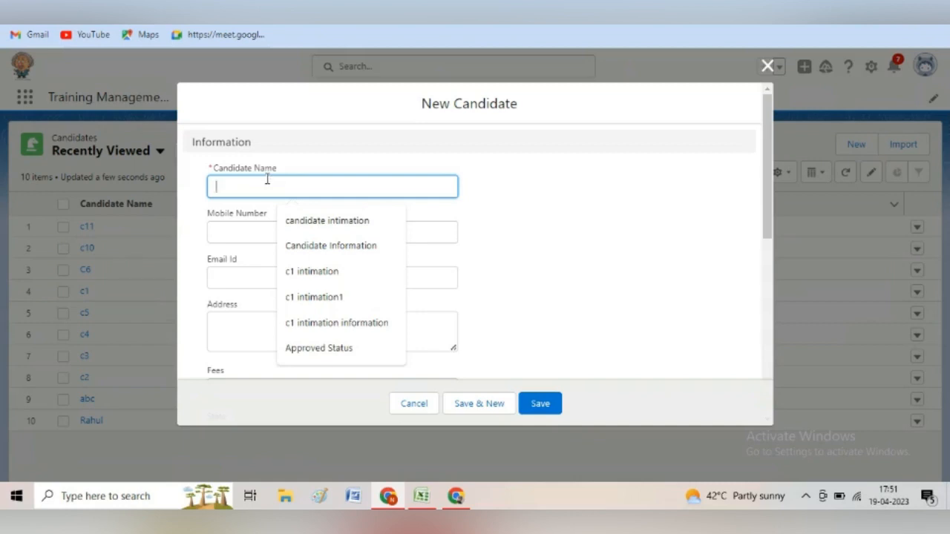
pyautogui.write('c1p')
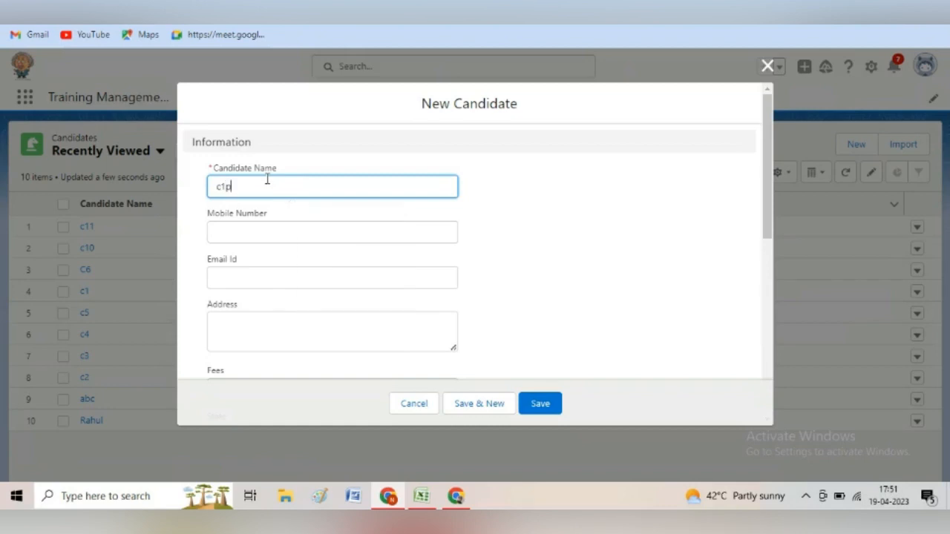
pyautogui.write('b')
pyautogui.click(258, 230)
pyautogui.press('Tab')
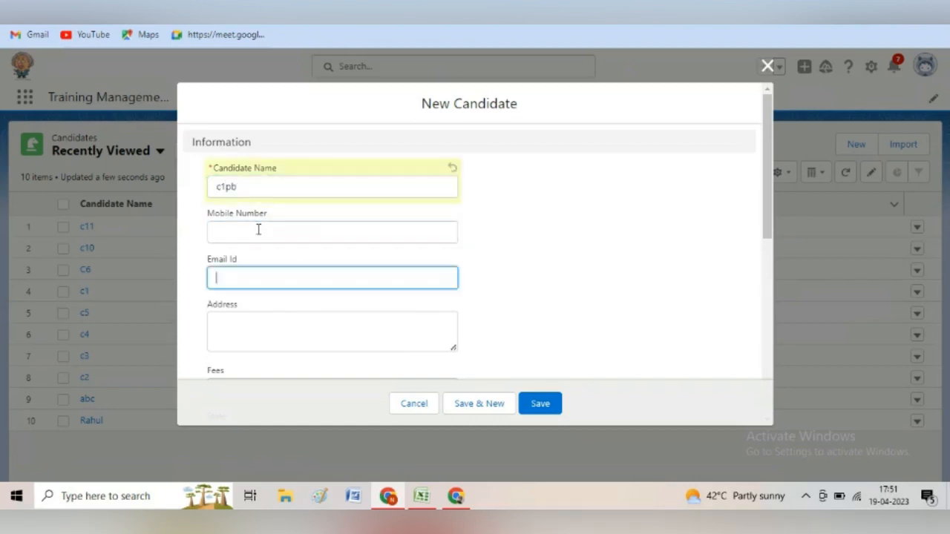
pyautogui.hotkey('ctrl', 'v')
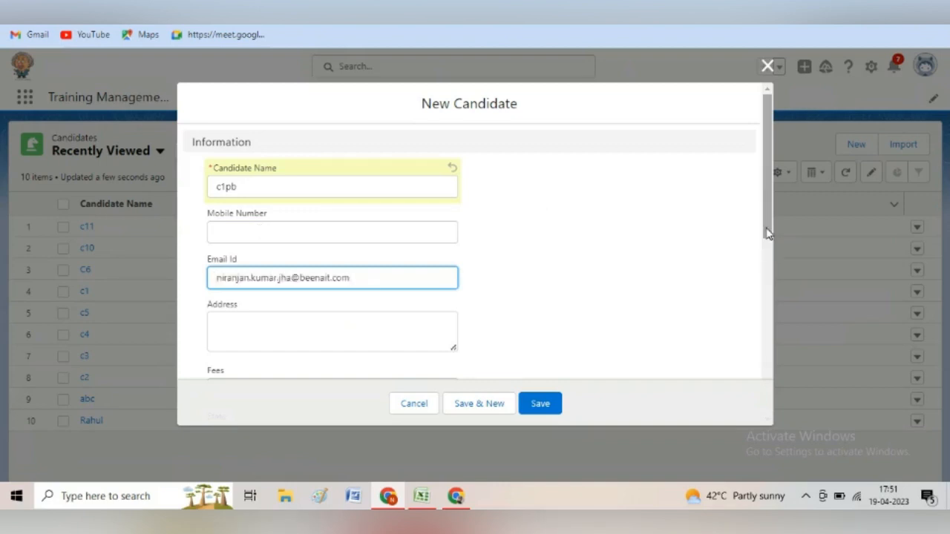
# Step: Set the candidate's fees to 8500 and the trainer to T1, and save the record
pyautogui.moveTo(767, 230); pyautogui.dragTo(768, 253)
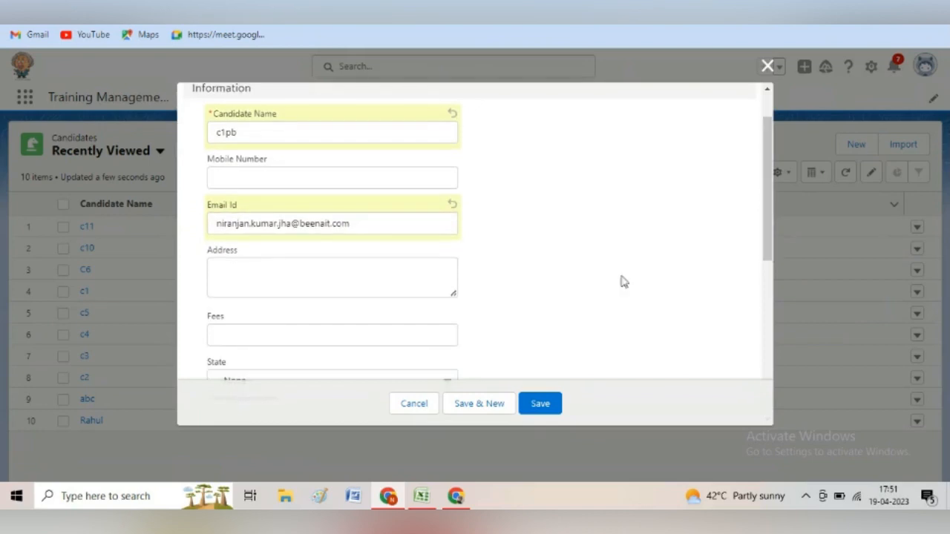
pyautogui.click(297, 340)
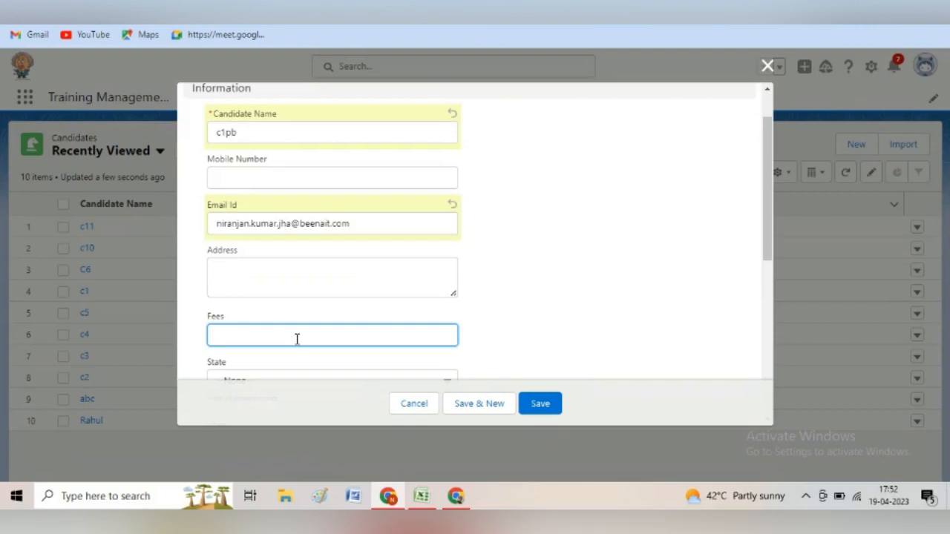
pyautogui.write('8500')
pyautogui.moveTo(769, 235); pyautogui.dragTo(780, 295)
pyautogui.click(296, 347)
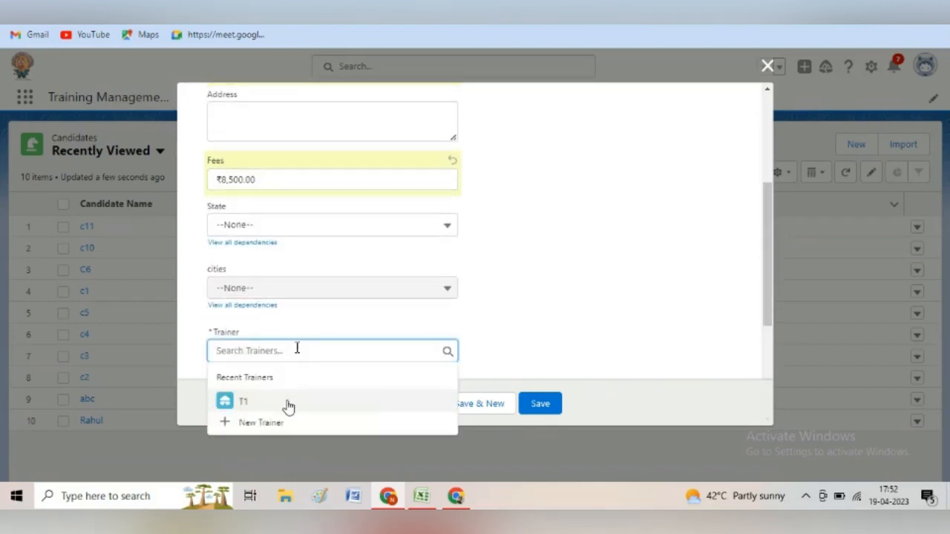
pyautogui.click(289, 403)
pyautogui.click(537, 404)
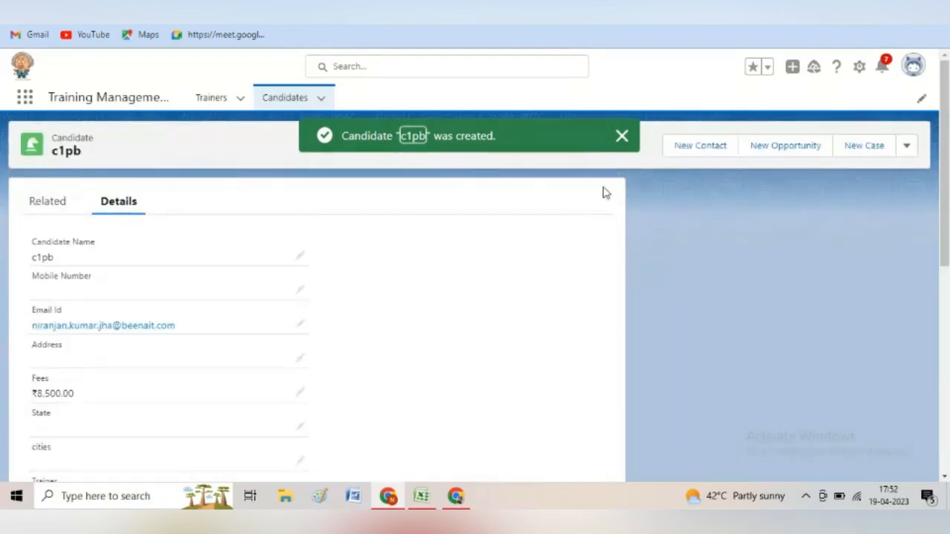
pyautogui.click(622, 139)
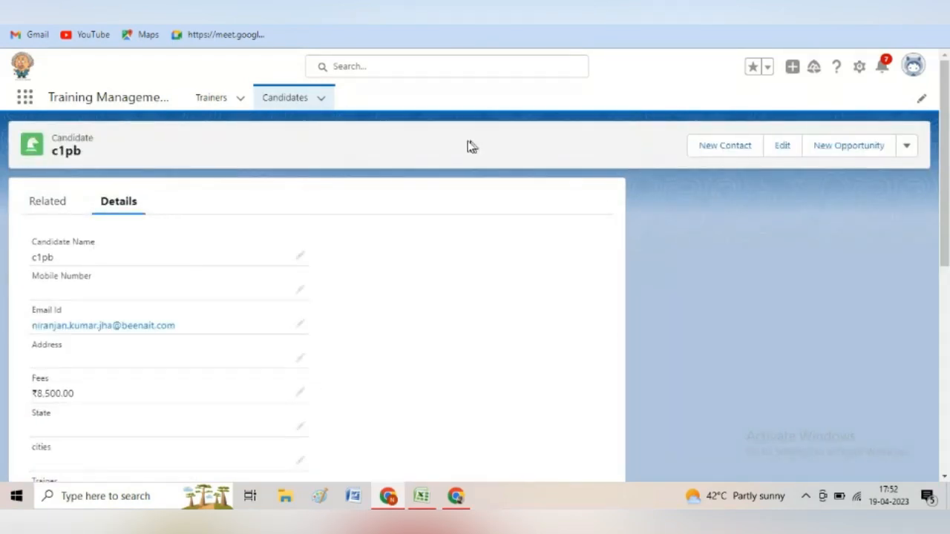
# Step: Switch to Gmail, open the Welcome Email for Candidates message, mark it as safe and read its body text
pyautogui.click(74, 9)
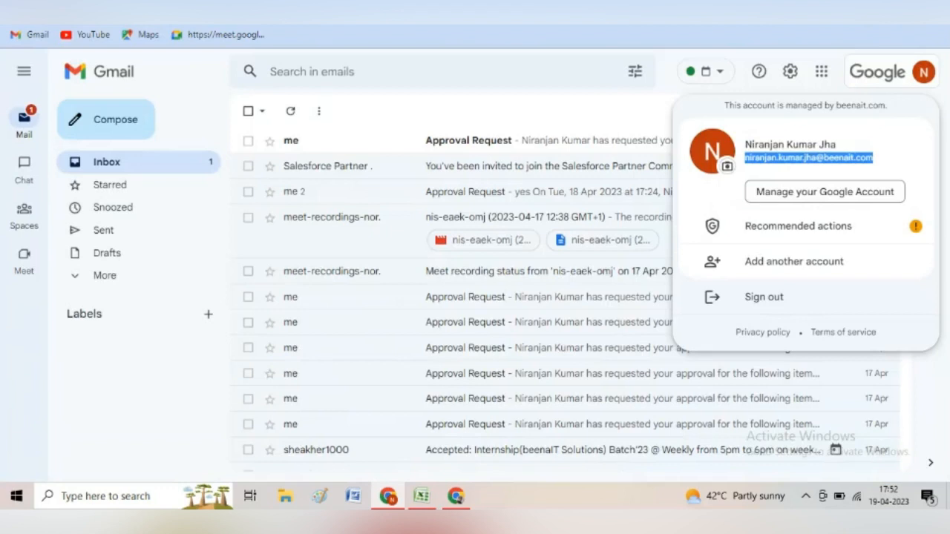
pyautogui.click(513, 145)
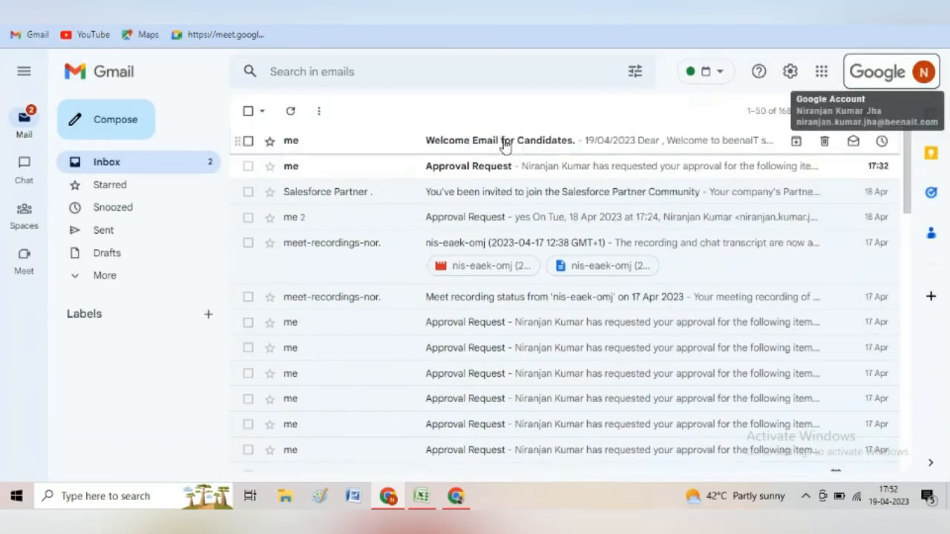
pyautogui.click(517, 142)
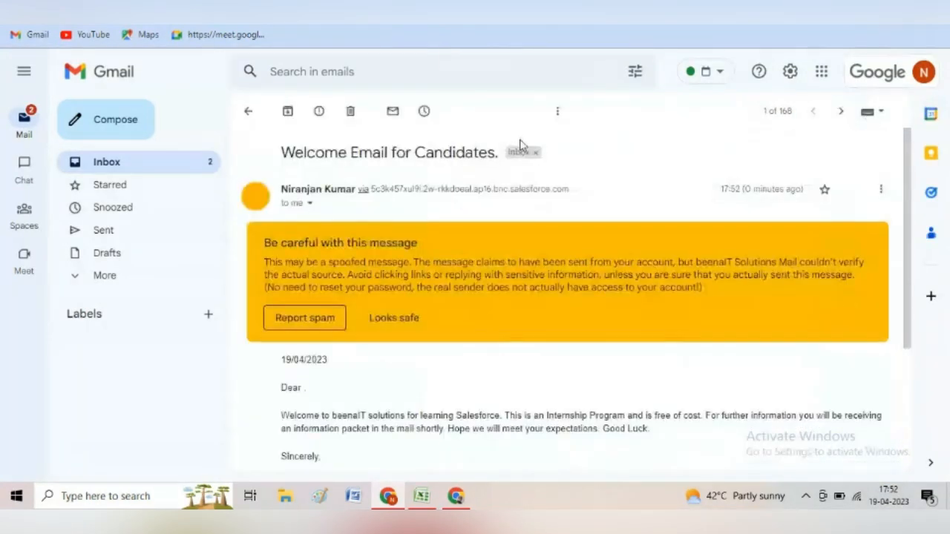
pyautogui.click(380, 321)
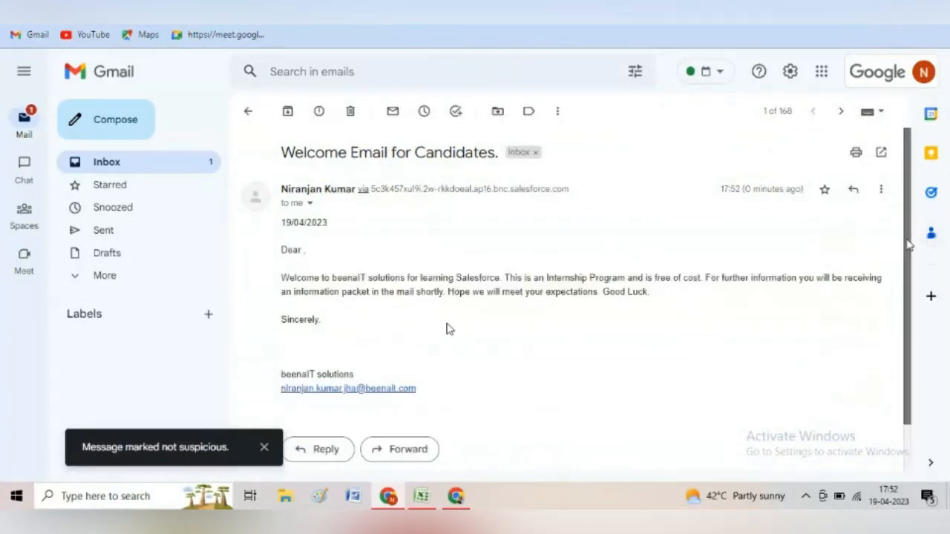
pyautogui.scroll(-1, 909, 245)
pyautogui.scroll(1, 920, 281)
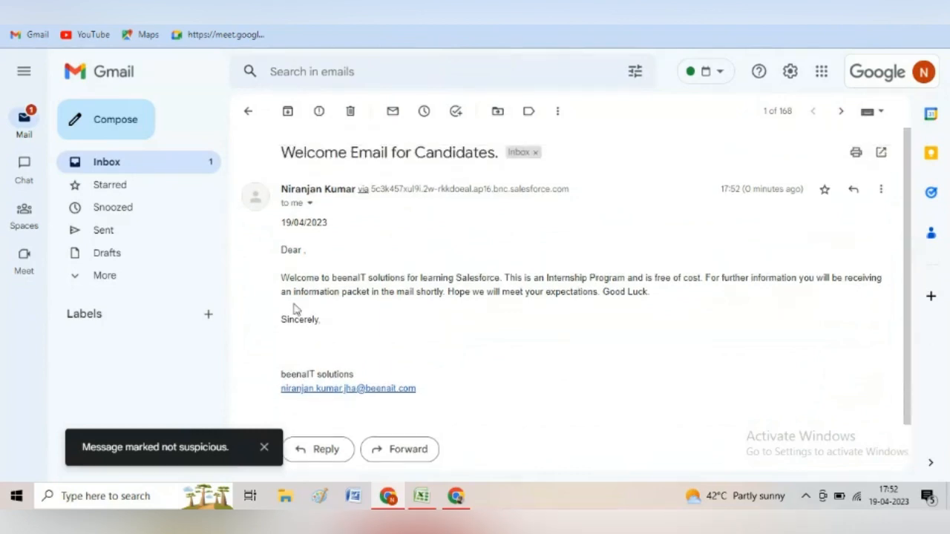
pyautogui.moveTo(282, 278); pyautogui.dragTo(690, 322)
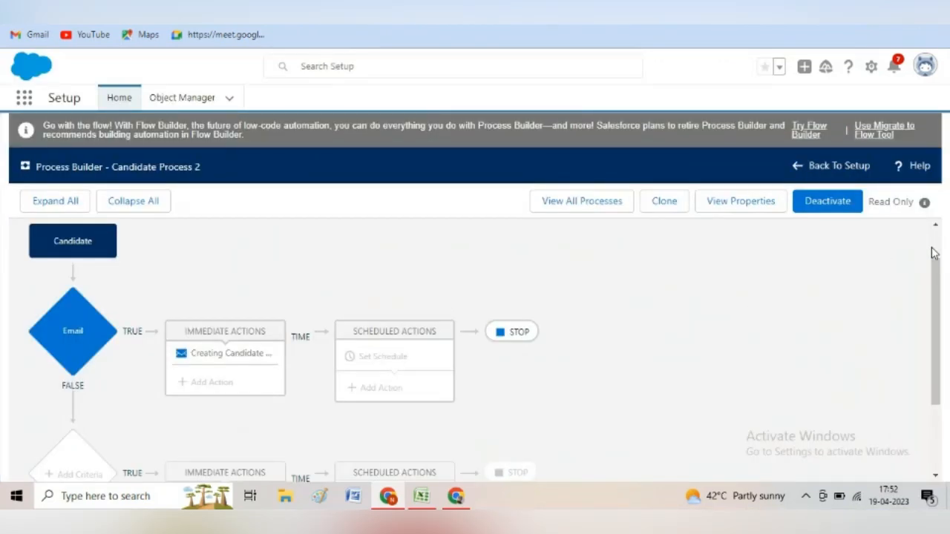
# Step: Review the Candidate Process 2 diagram from start to stop and check the use-case notes in the Excel sheet
pyautogui.scroll(2, 933, 253)
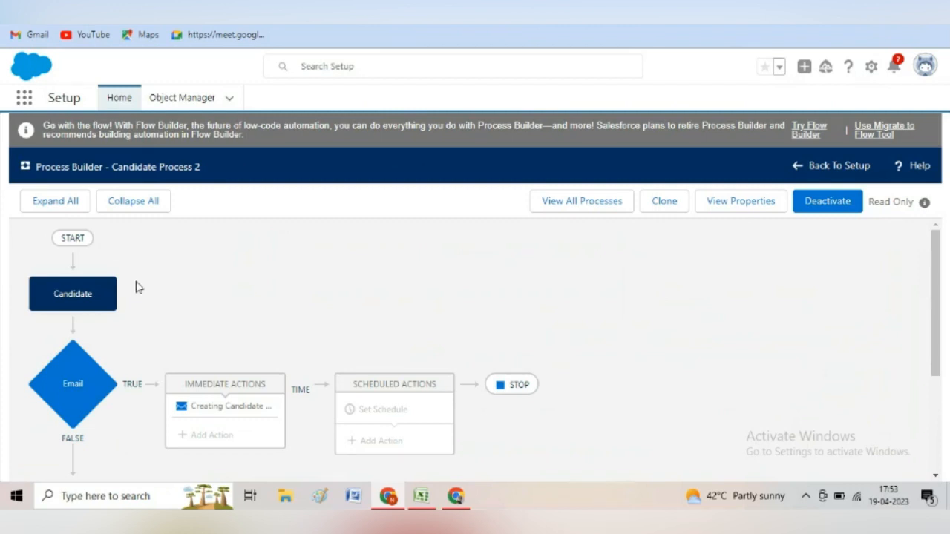
pyautogui.click(420, 496)
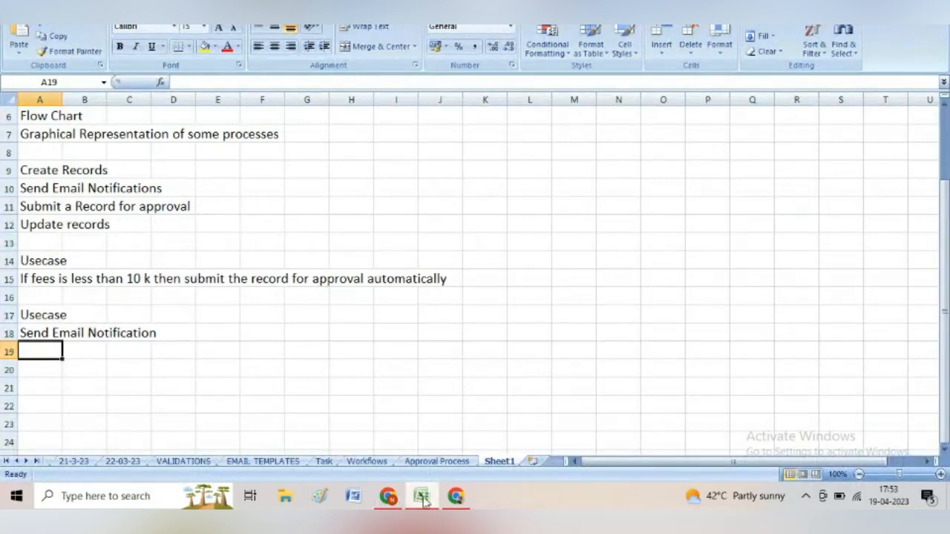
pyautogui.click(391, 501)
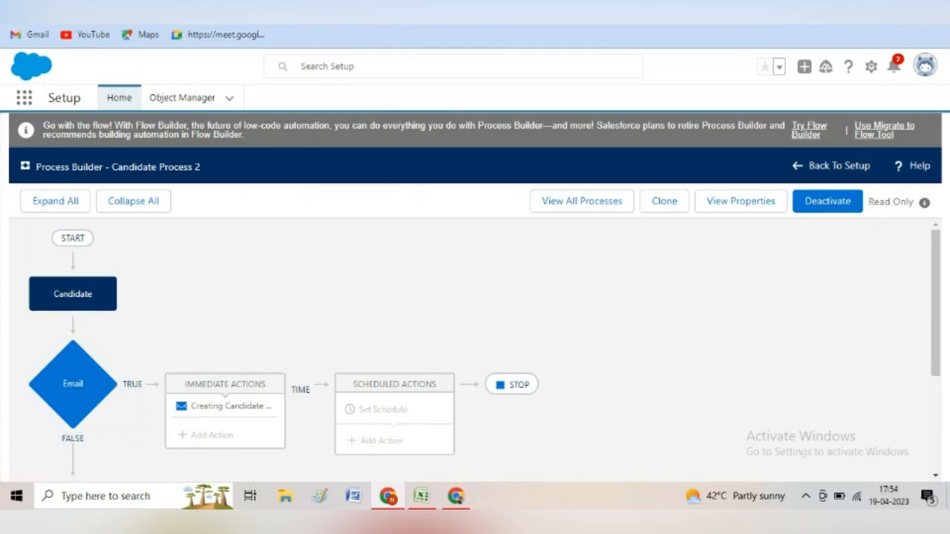
pyautogui.click(356, 10)
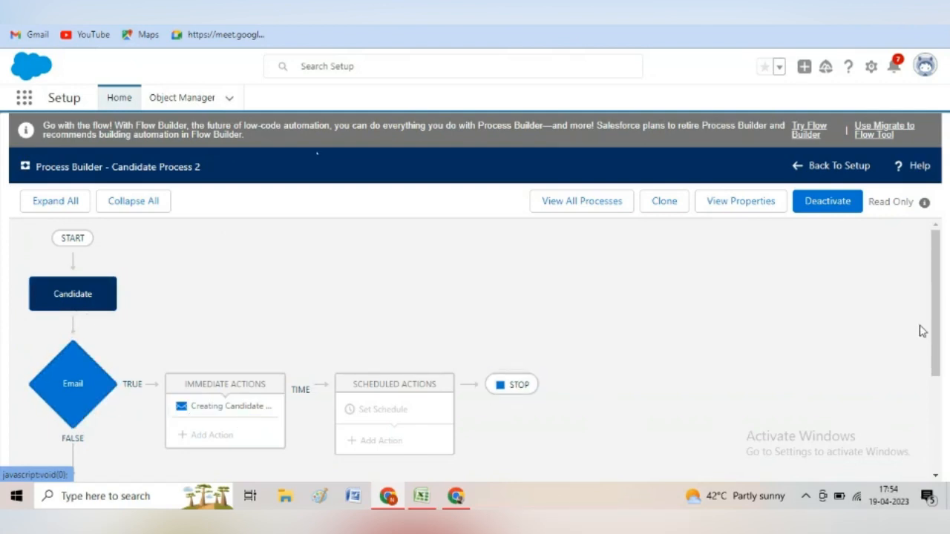
pyautogui.moveTo(938, 333); pyautogui.dragTo(943, 352)
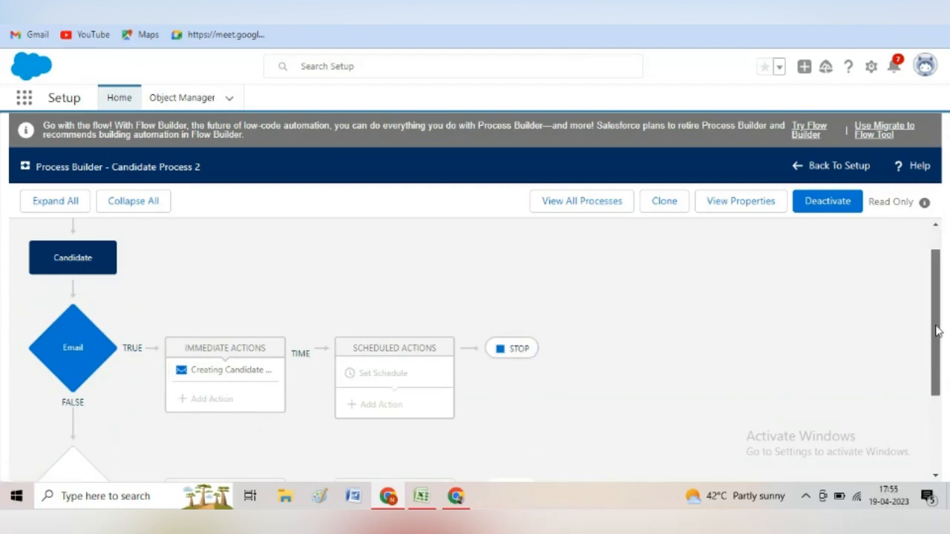
pyautogui.moveTo(936, 338); pyautogui.dragTo(943, 382)
pyautogui.scroll(2, 943, 382)
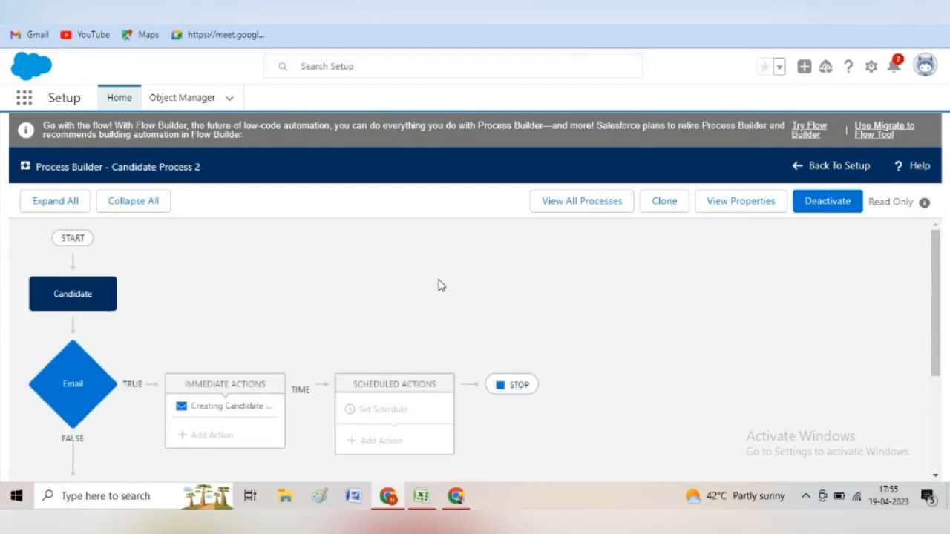
pyautogui.scroll(-3, 936, 322)
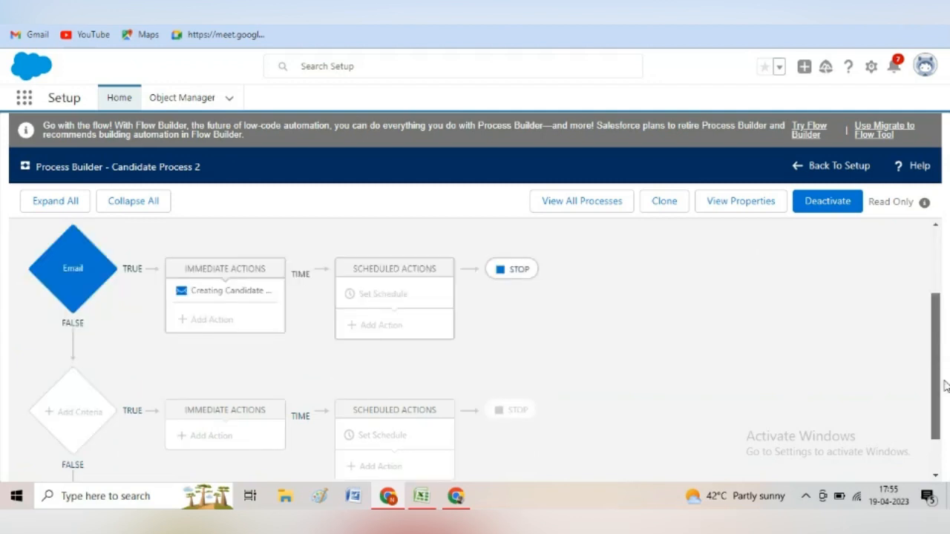
pyautogui.scroll(2, 940, 325)
pyautogui.scroll(1, 939, 327)
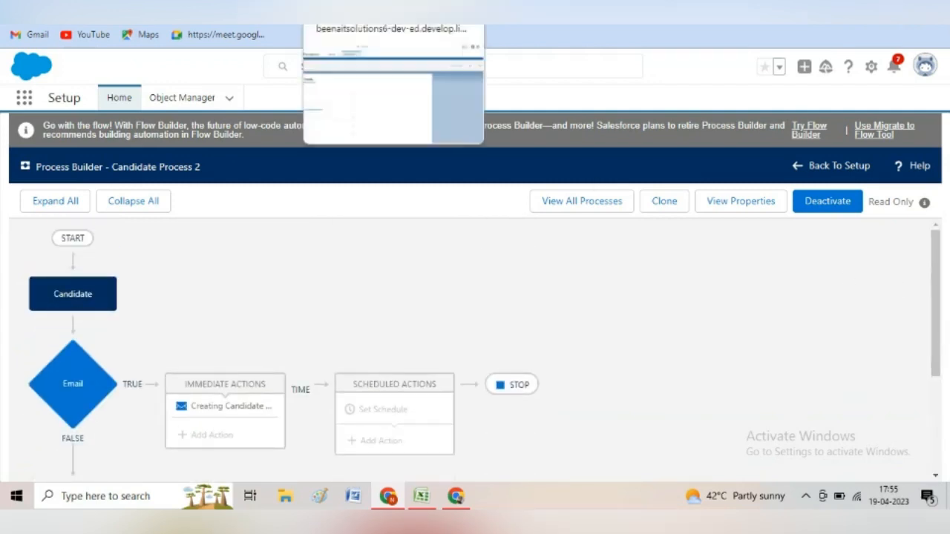
pyautogui.scroll(-3, 936, 461)
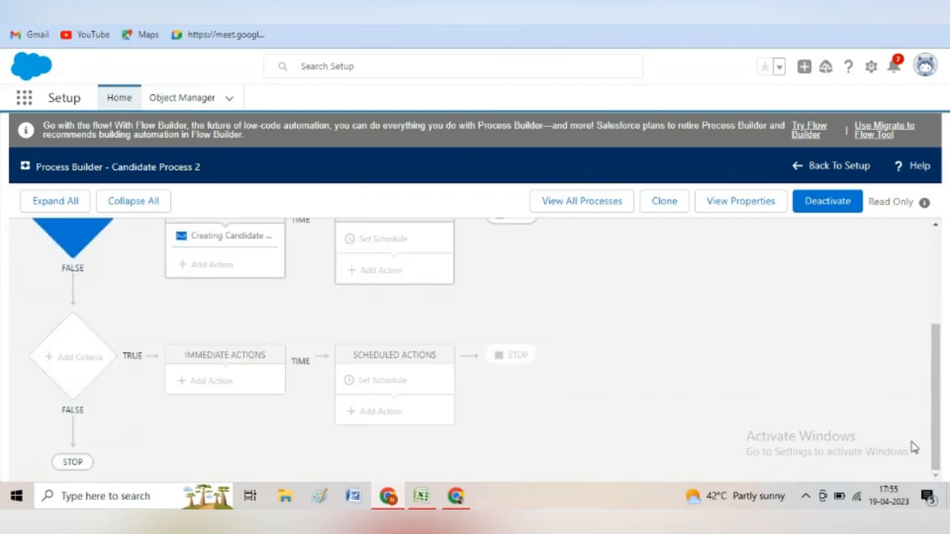
pyautogui.scroll(3, 916, 446)
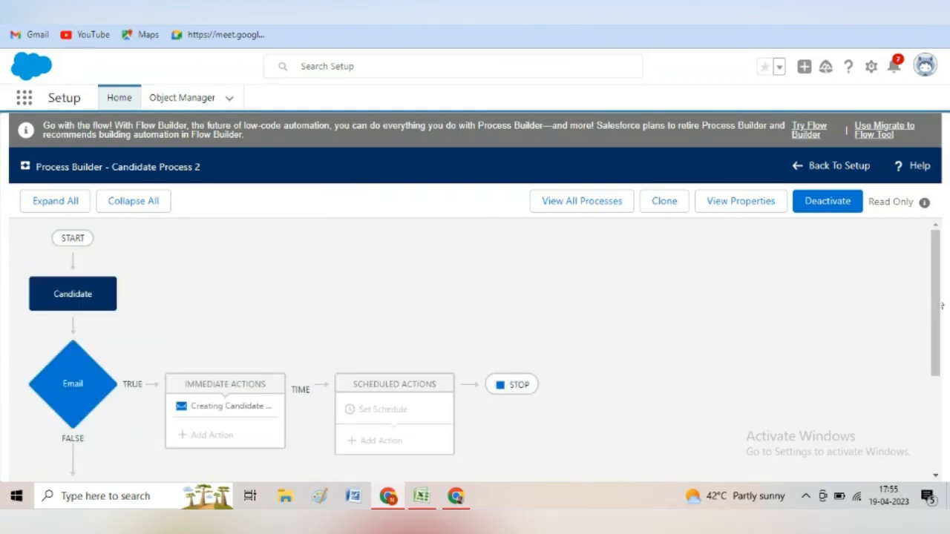
# Step: Check the c1pb candidate record and the Candidate Welcome Email alert's details, and return to Candidate Process 2
pyautogui.hotkey('ctrl', 'Tab')
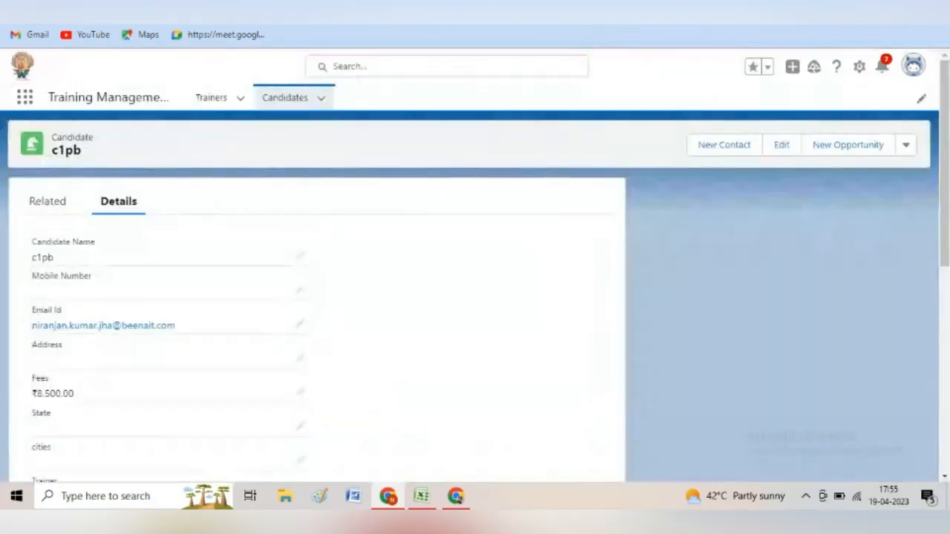
pyautogui.hotkey('ctrl', 'shift', 'Tab')
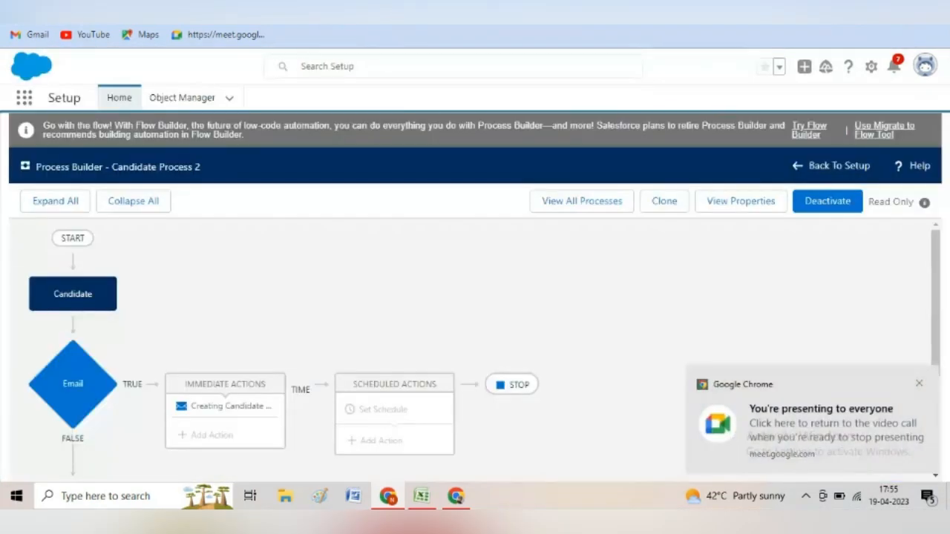
pyautogui.hotkey('ctrl', 'shift', 'Tab')
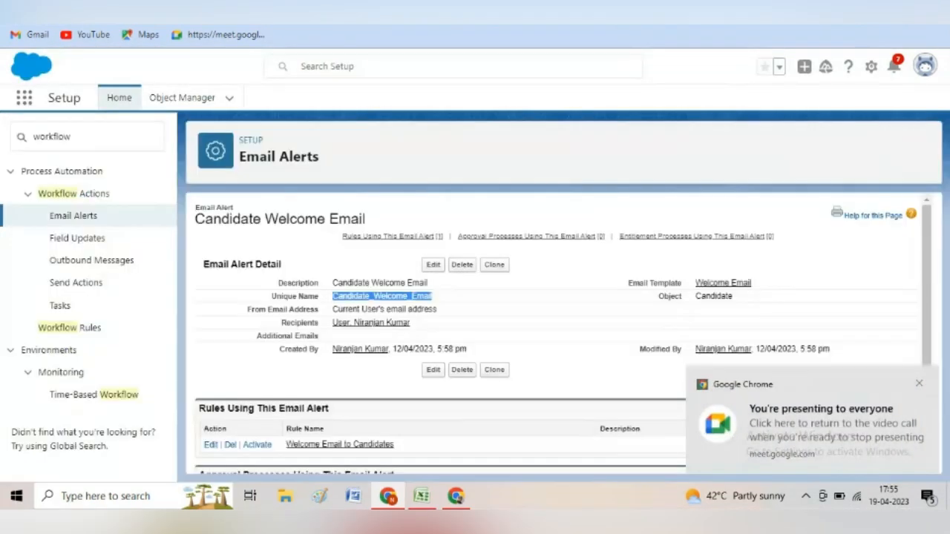
pyautogui.click(461, 208)
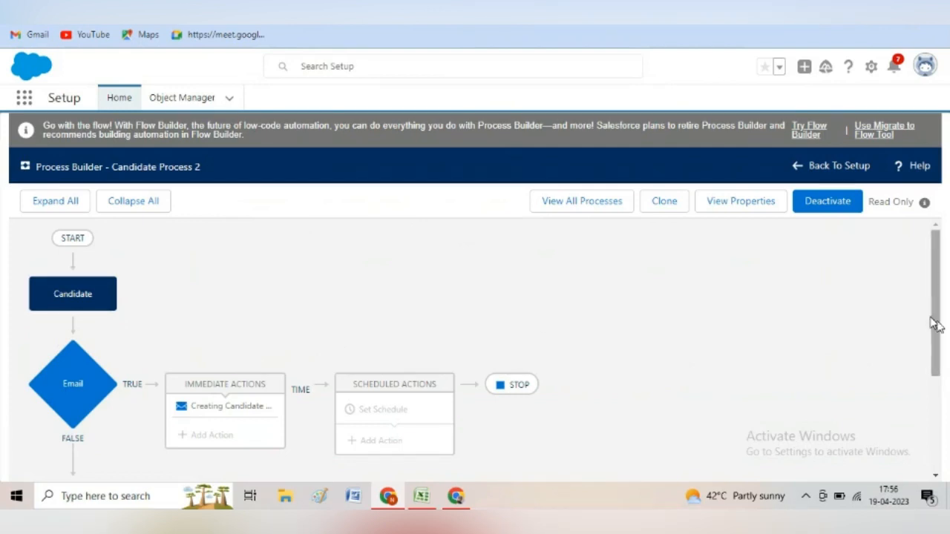
pyautogui.moveTo(935, 325)
pyautogui.mouseDown()
pyautogui.moveTo(936, 400)
pyautogui.moveTo(929, 319)
pyautogui.mouseUp()
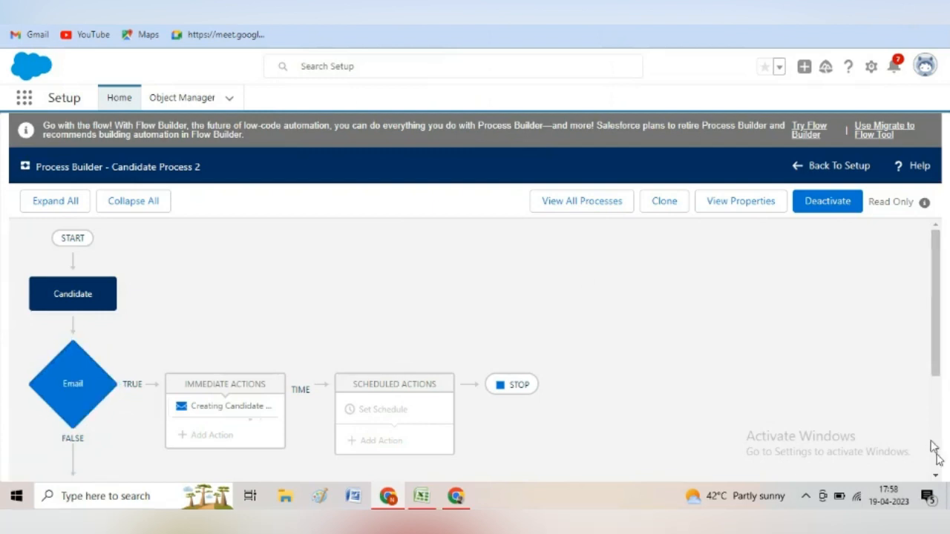
pyautogui.click(936, 478)
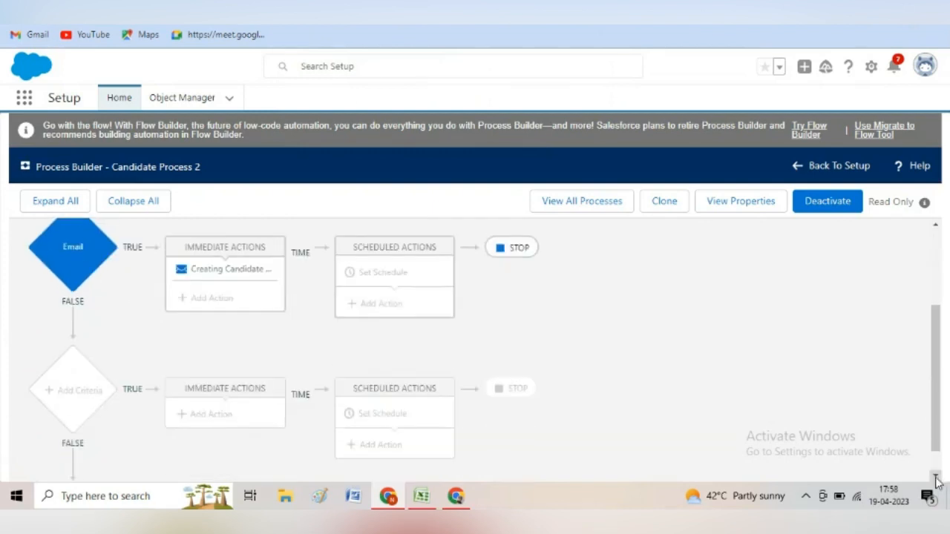
pyautogui.click(936, 258)
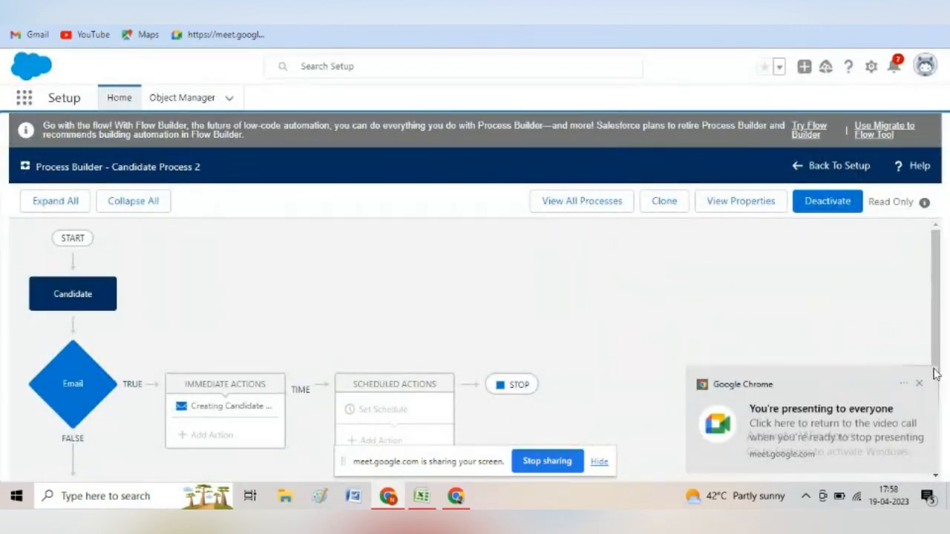
pyautogui.click(921, 389)
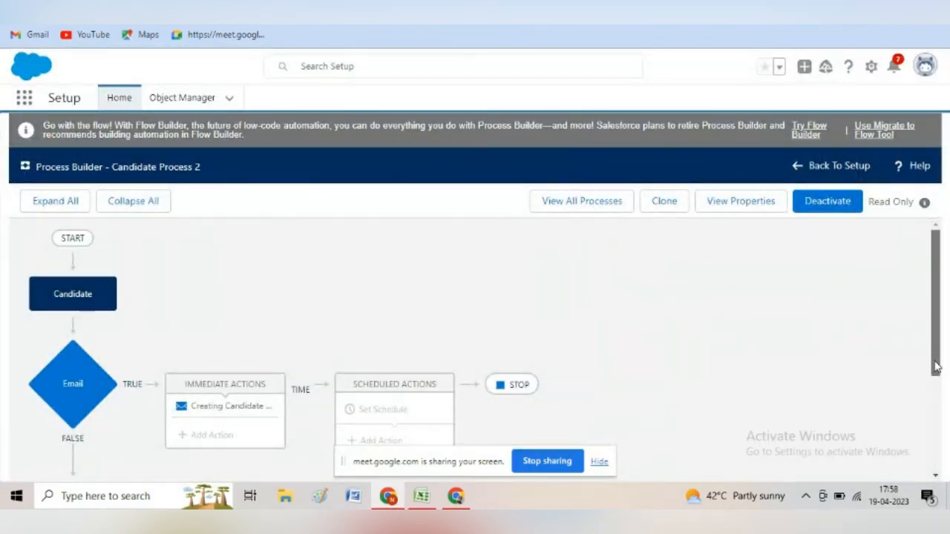
pyautogui.moveTo(935, 359); pyautogui.dragTo(935, 441)
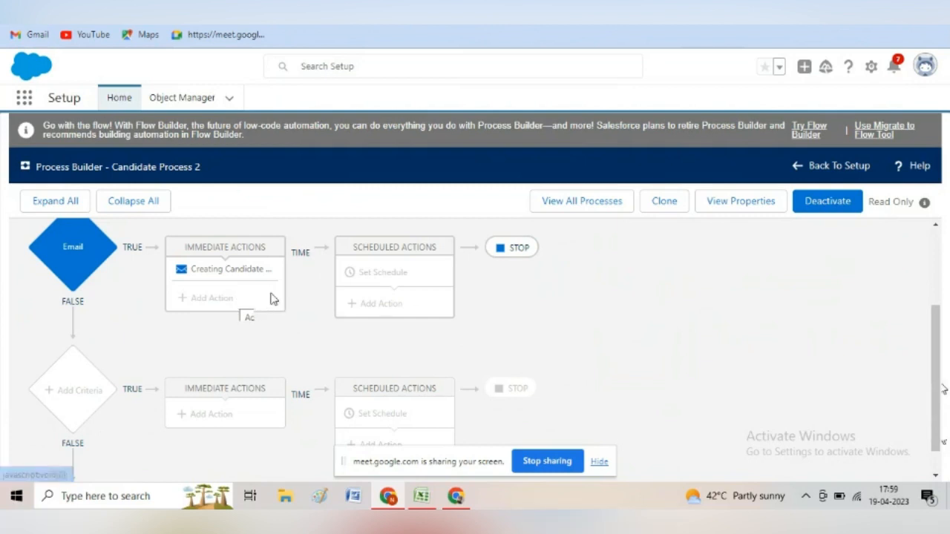
pyautogui.click(248, 273)
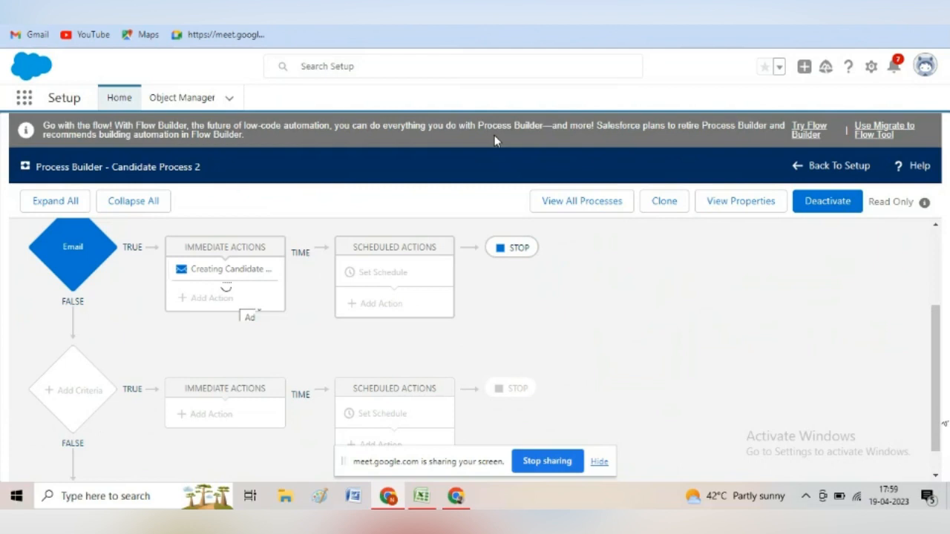
pyautogui.scroll(2, 935, 297)
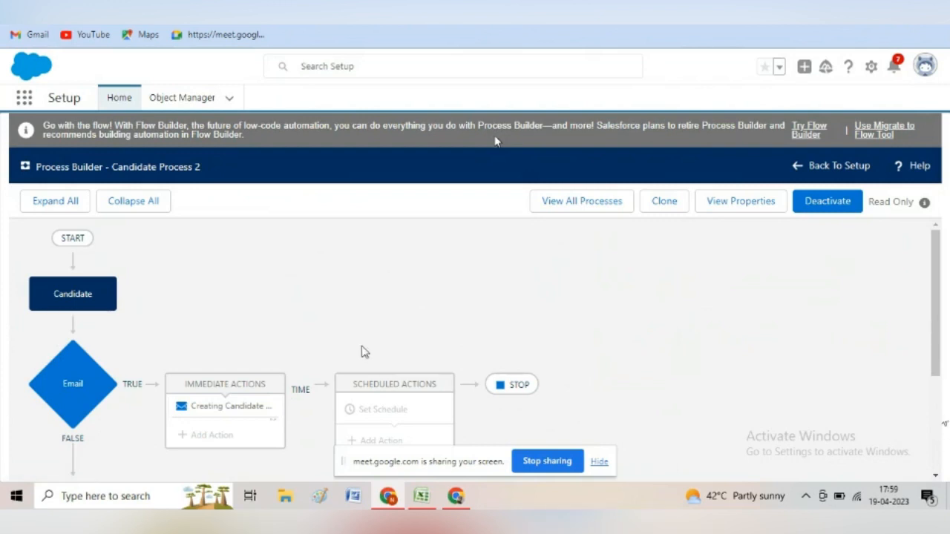
pyautogui.click(275, 417)
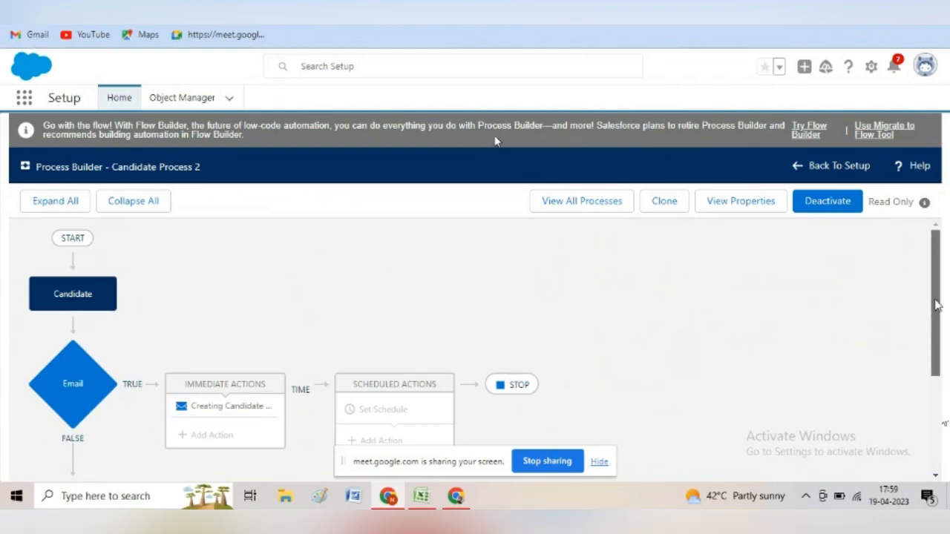
pyautogui.moveTo(937, 304); pyautogui.dragTo(945, 391)
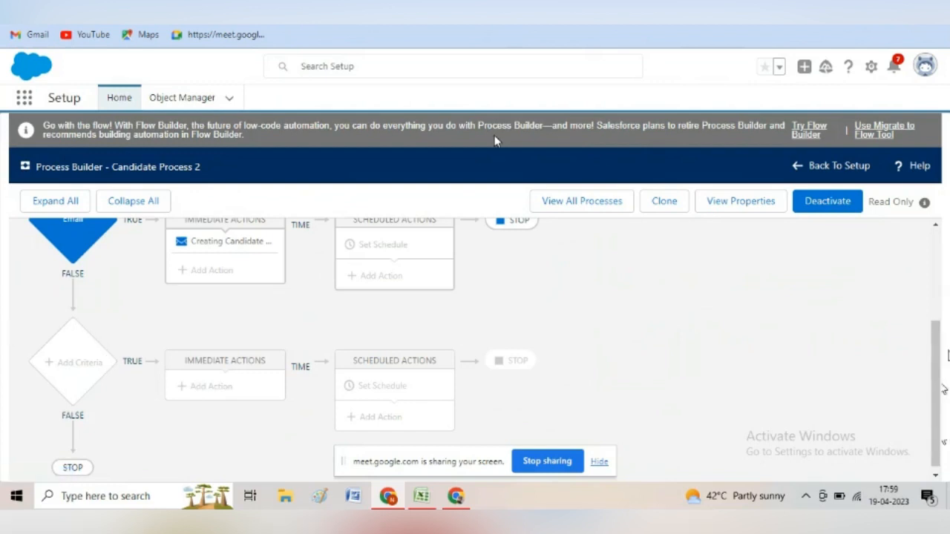
pyautogui.moveTo(933, 370); pyautogui.dragTo(933, 309)
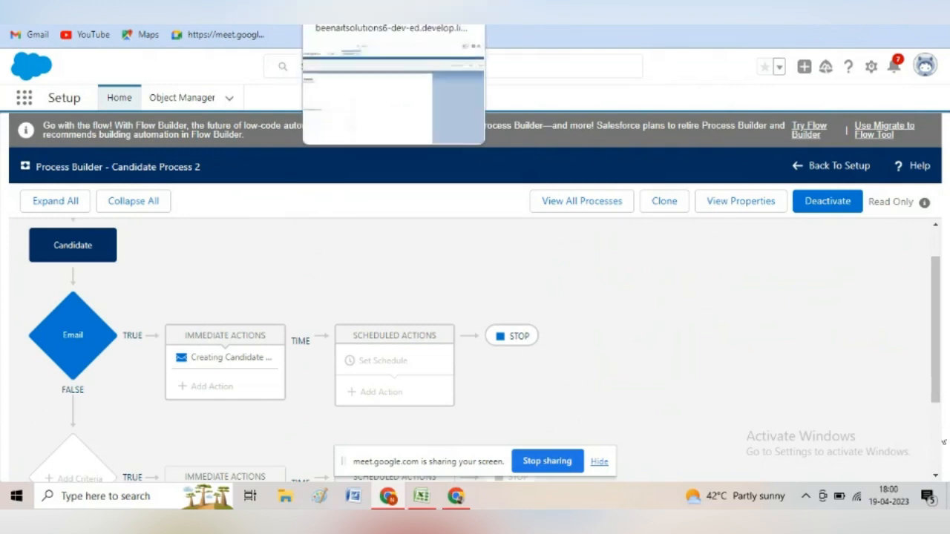
# Step: Compare the c1pb candidate record and the received welcome email in Gmail with the Candidate Process 2 diagram
pyautogui.click(349, 4)
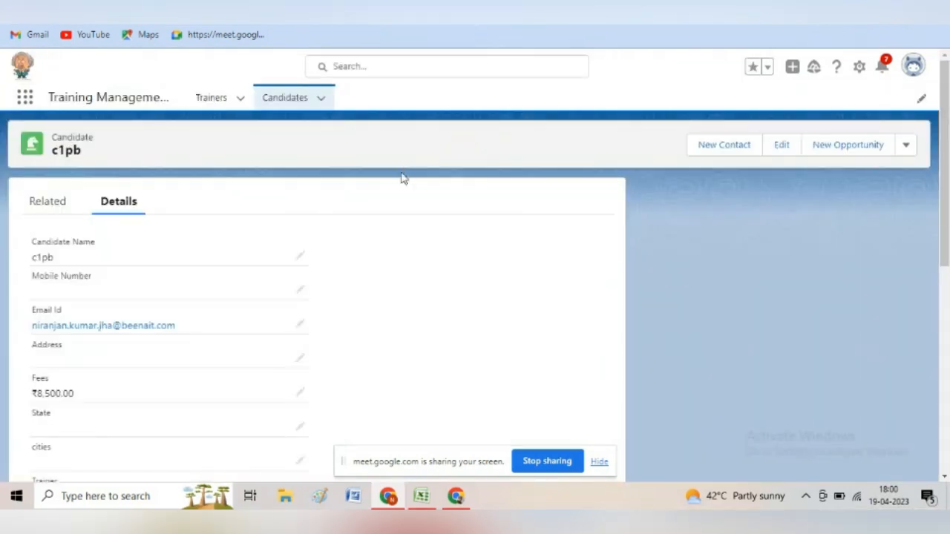
pyautogui.hotkey('ctrl', 'Tab')
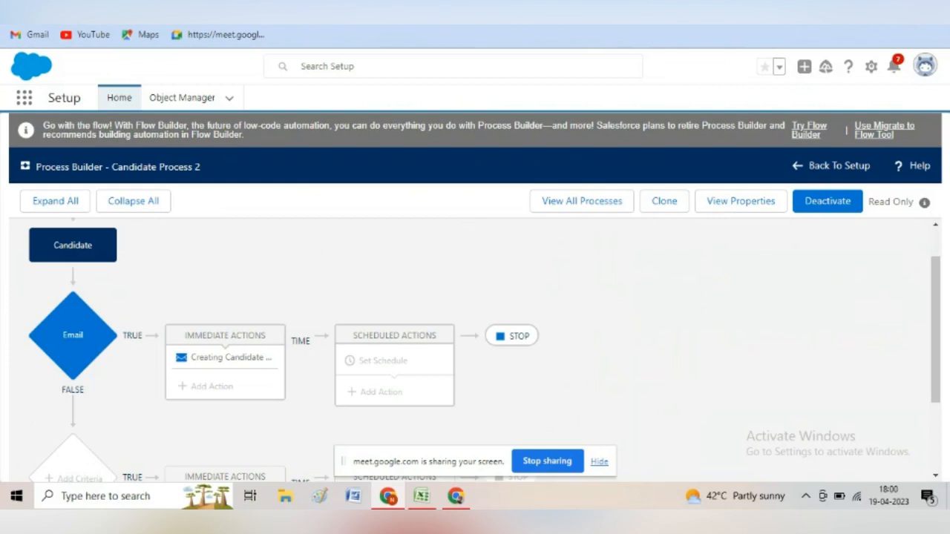
pyautogui.click(141, 9)
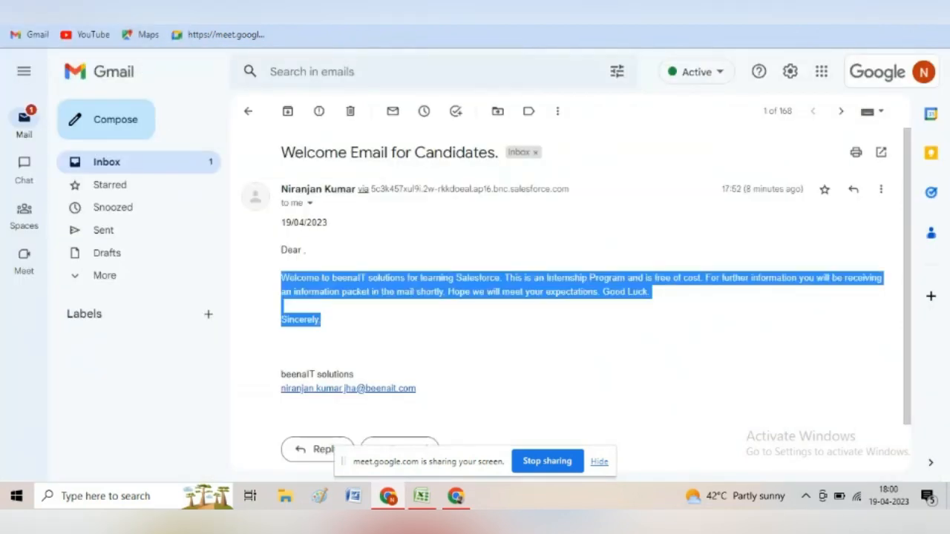
pyautogui.click(393, 9)
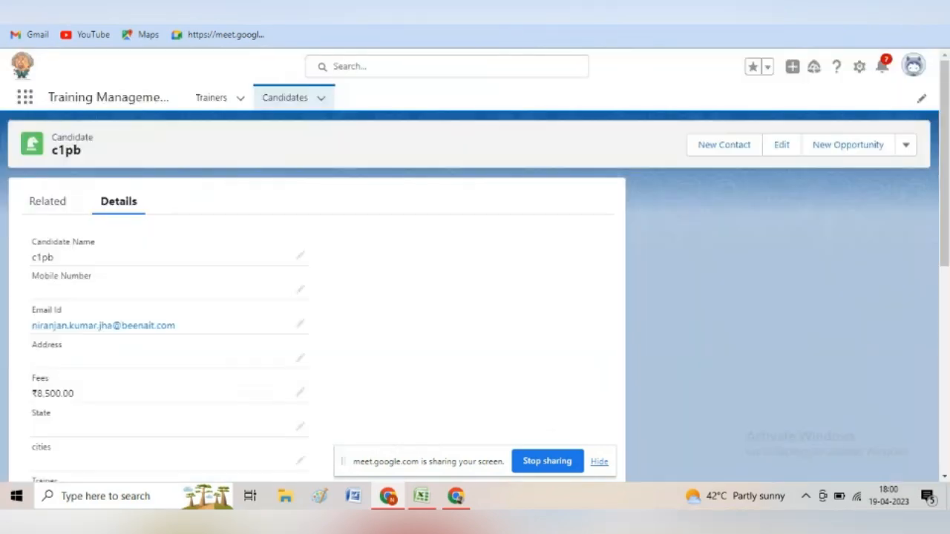
pyautogui.click(519, 9)
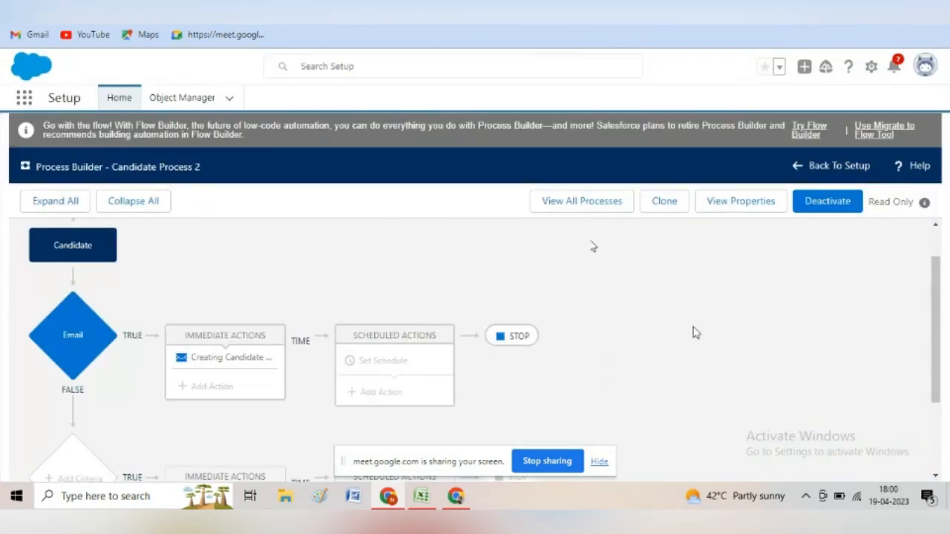
# Step: Deactivate Candidate Process 2, hide the screen-sharing notice and open the Creating Candidate Alert action's details
pyautogui.moveTo(935, 330); pyautogui.dragTo(936, 305)
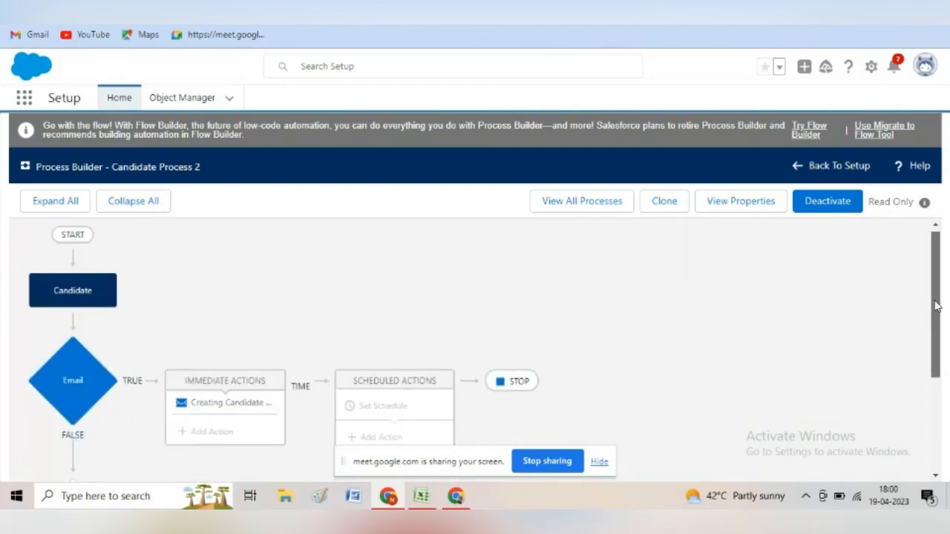
pyautogui.click(816, 202)
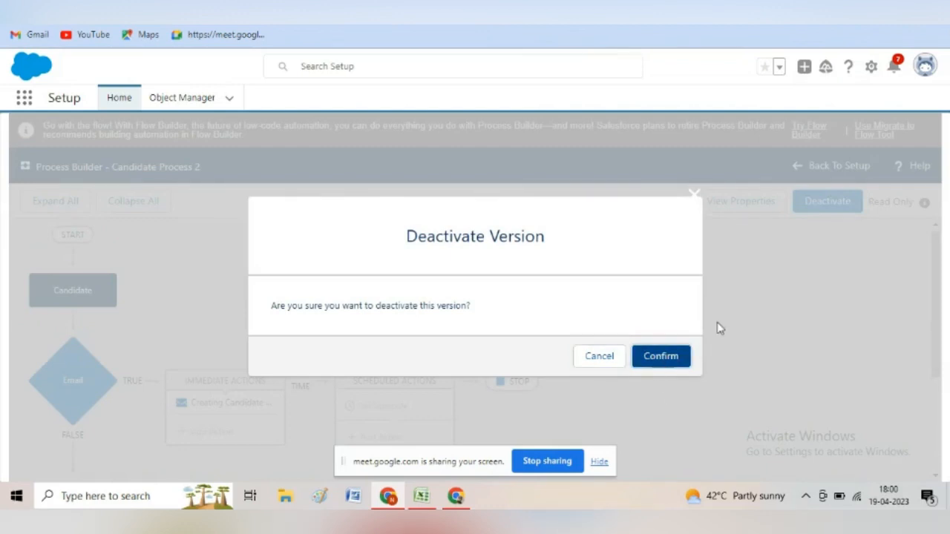
pyautogui.click(658, 358)
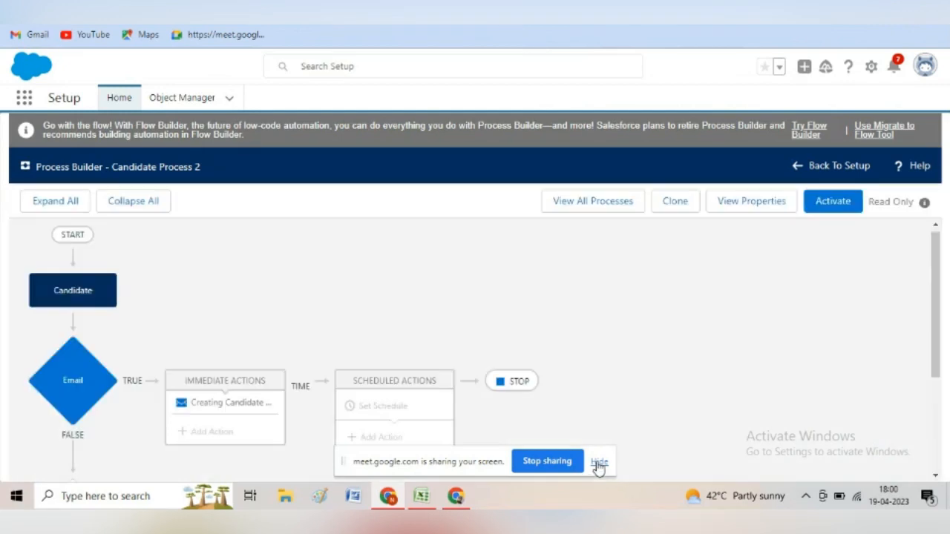
pyautogui.click(598, 463)
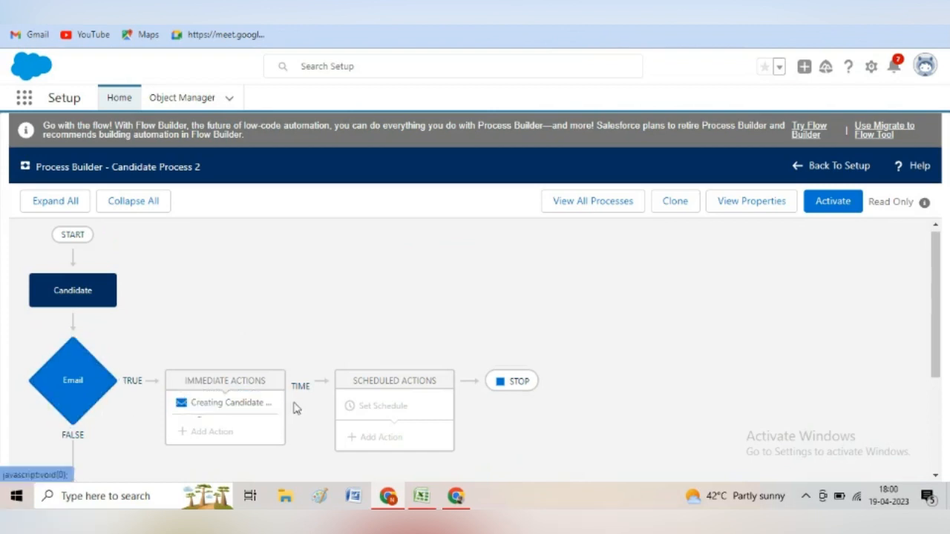
pyautogui.click(228, 404)
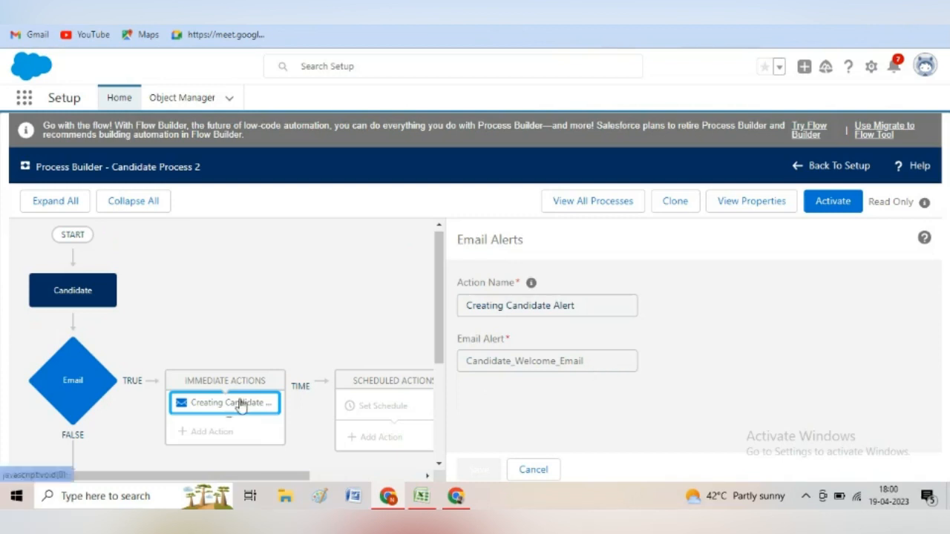
# Step: Clone Candidate Process 2 as a version of the current process with the name Candidate Process 4
pyautogui.click(675, 201)
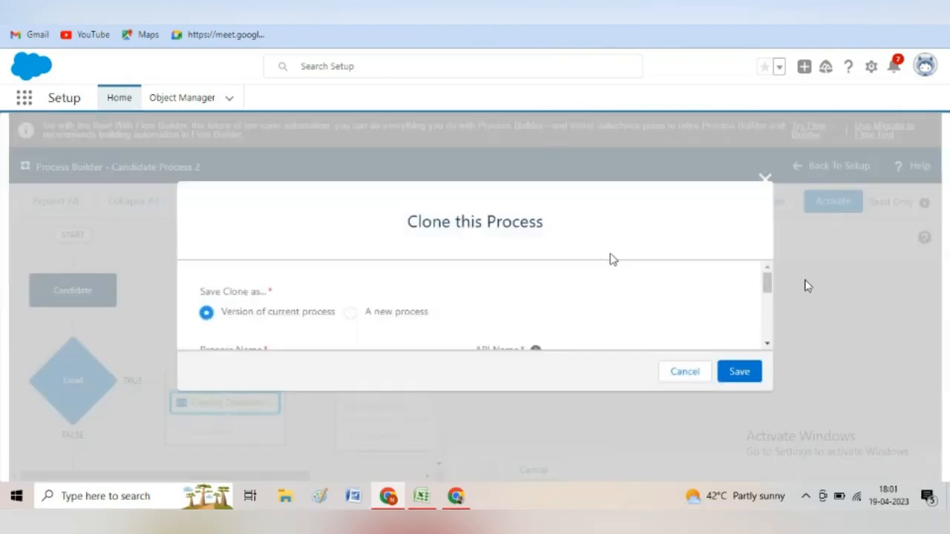
pyautogui.moveTo(771, 279)
pyautogui.mouseDown()
pyautogui.moveTo(787, 335)
pyautogui.moveTo(778, 282)
pyautogui.moveTo(774, 305)
pyautogui.moveTo(755, 304)
pyautogui.mouseUp()
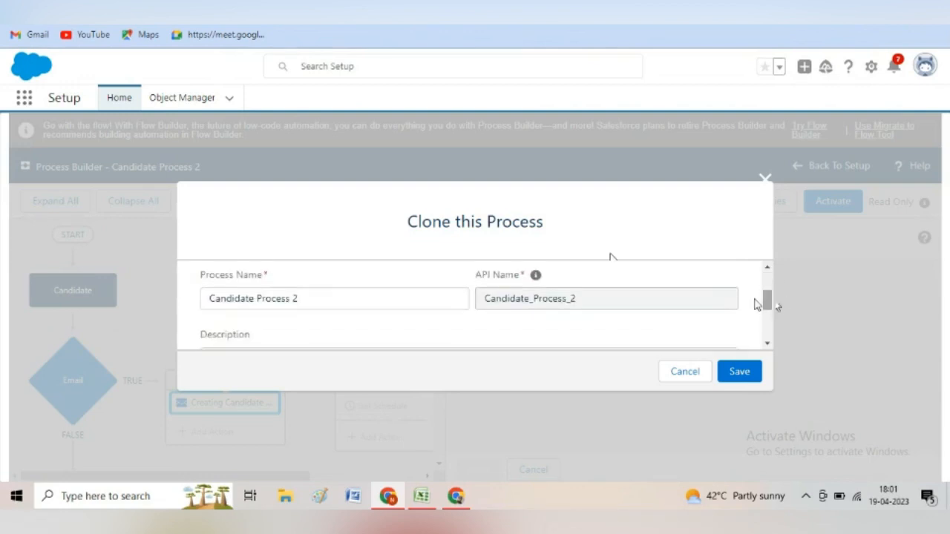
pyautogui.click(324, 298)
pyautogui.press('BackSpace')
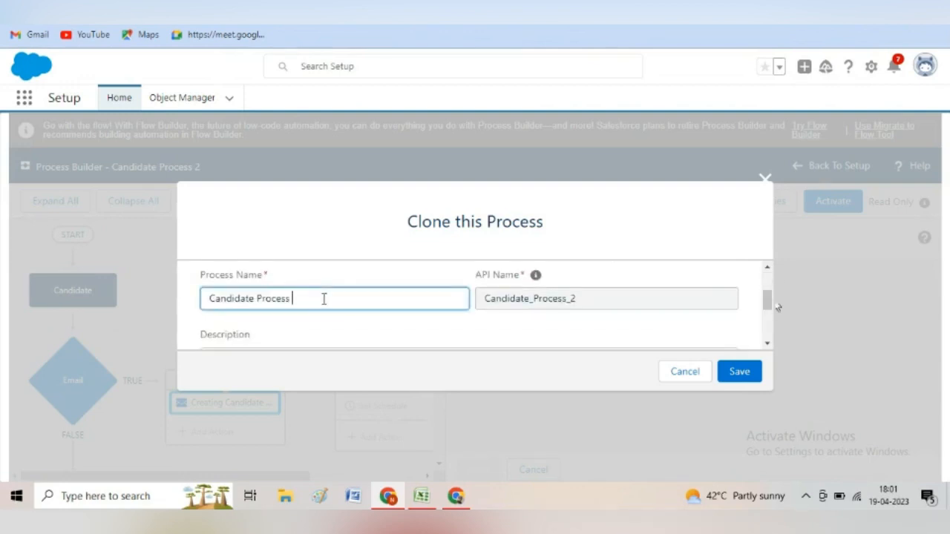
pyautogui.click(739, 373)
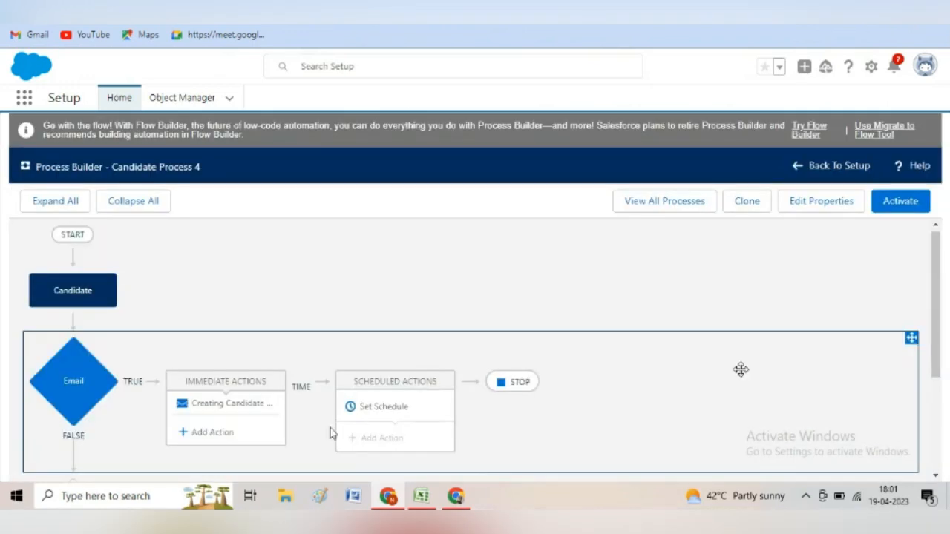
# Step: Add an Email Alerts immediate action named "candidate creation alert" under the Email criteria of Candidate Process 4
pyautogui.click(198, 407)
pyautogui.click(208, 434)
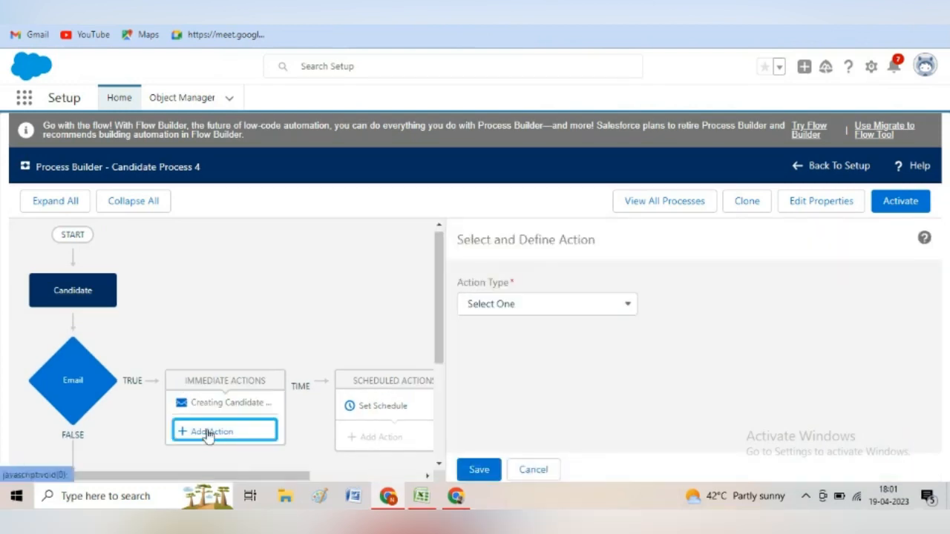
pyautogui.click(600, 310)
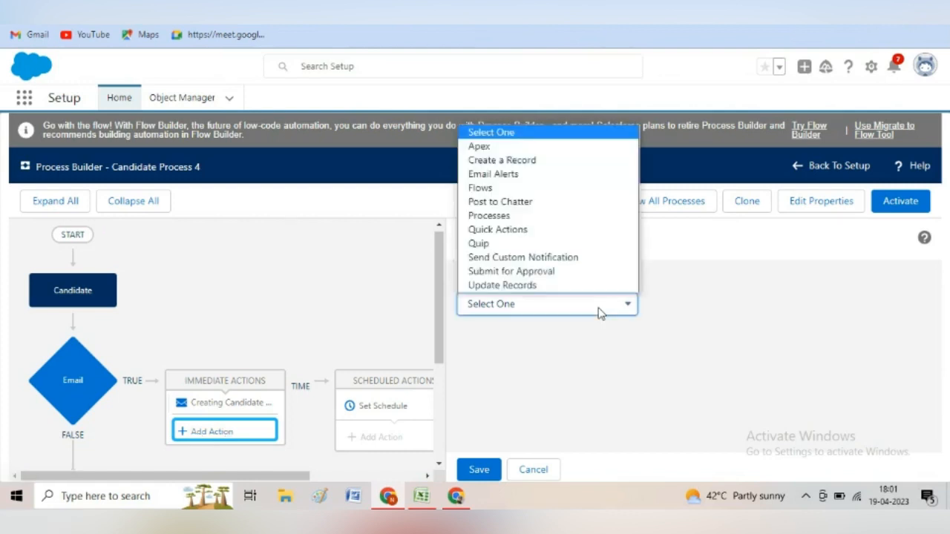
pyautogui.click(522, 173)
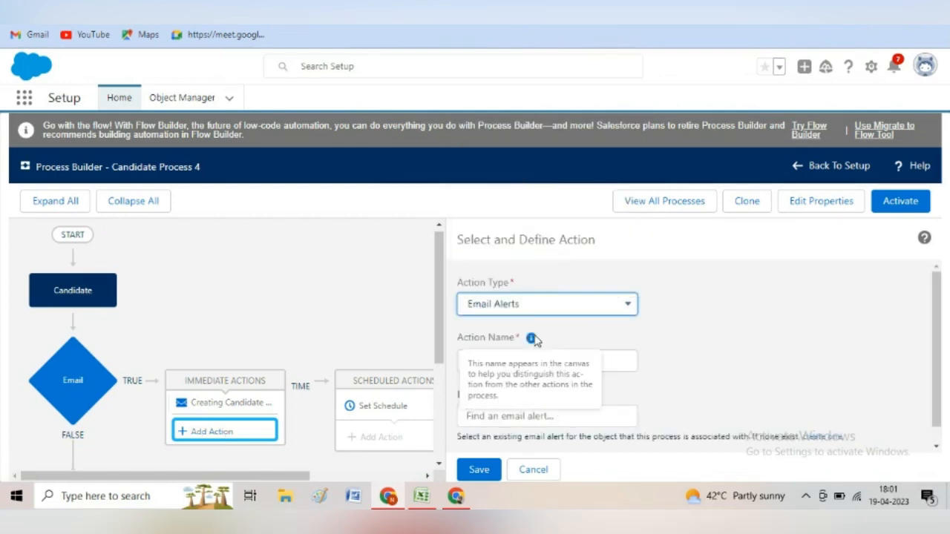
pyautogui.click(534, 359)
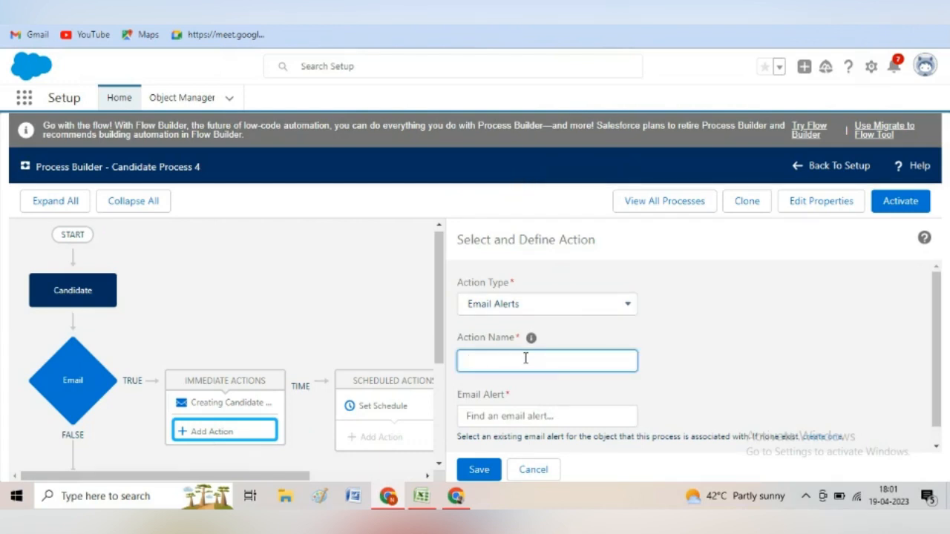
pyautogui.write('candidate creation alert')
pyautogui.click(531, 415)
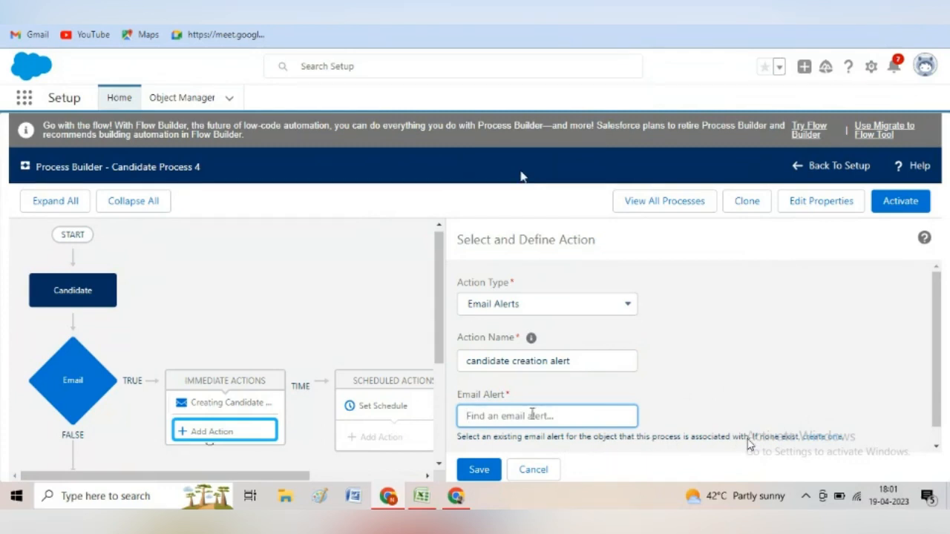
# Step: Open the page for creating an email alert, check the All Email Alerts list and return to the new action in Candidate Process 4
pyautogui.click(820, 438)
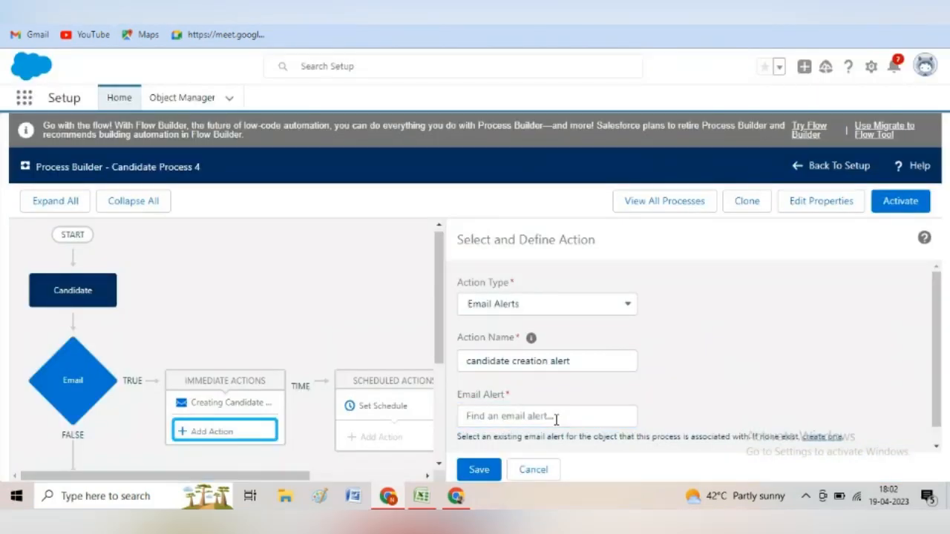
pyautogui.click(556, 419)
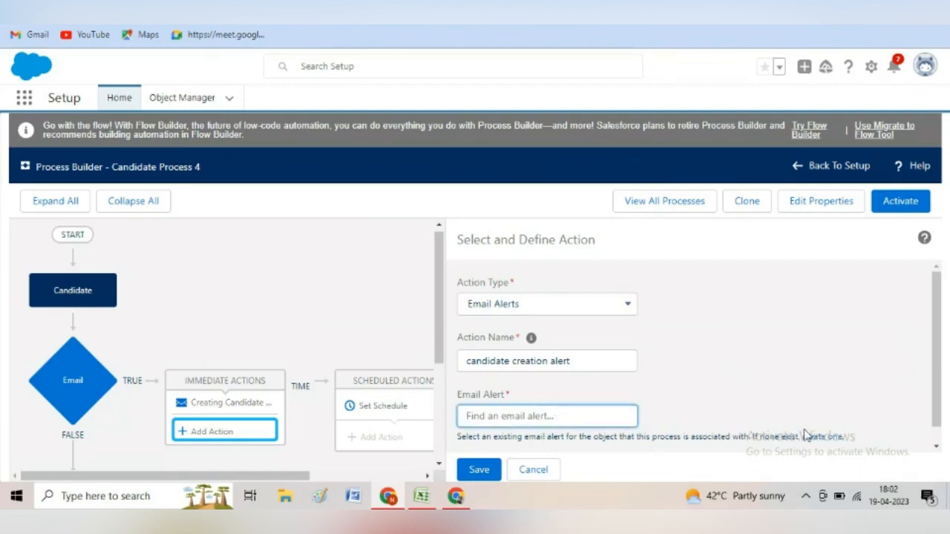
pyautogui.moveTo(814, 437); pyautogui.dragTo(731, 250)
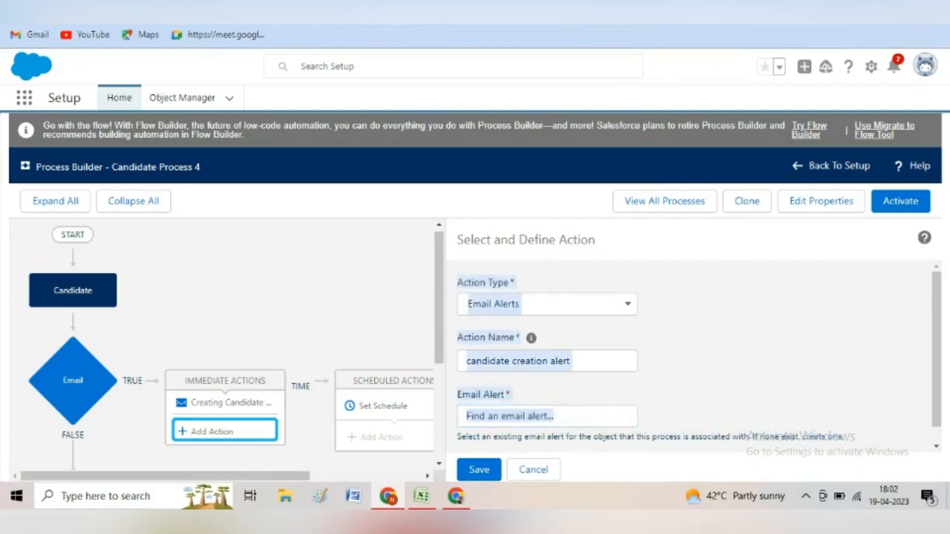
pyautogui.hotkey('ctrl', 'Tab')
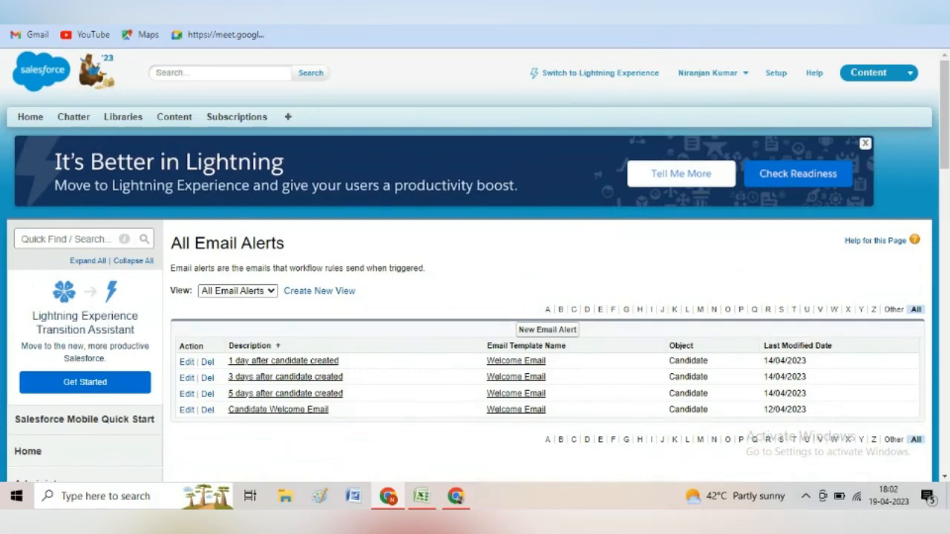
pyautogui.hotkey('ctrl', 'shift', 'Tab')
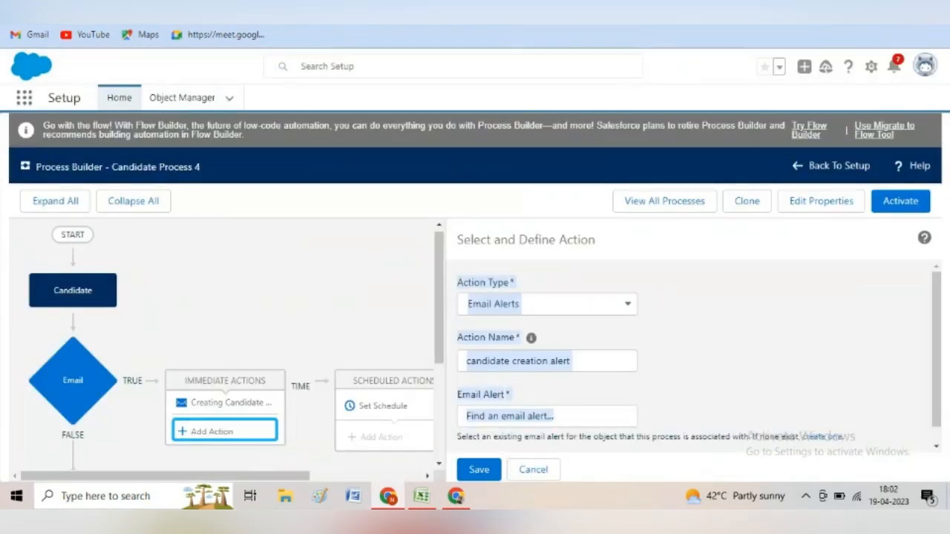